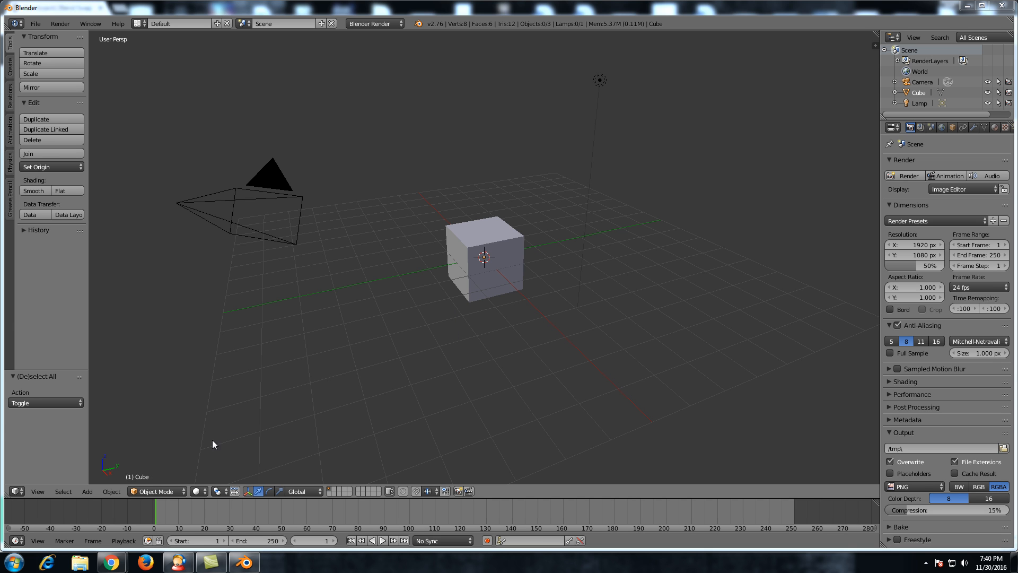
Switch to the Blend Swap site in Chrome and search its blends for "man".
{"action": "mouse_move", "coordinate": [111, 561]}
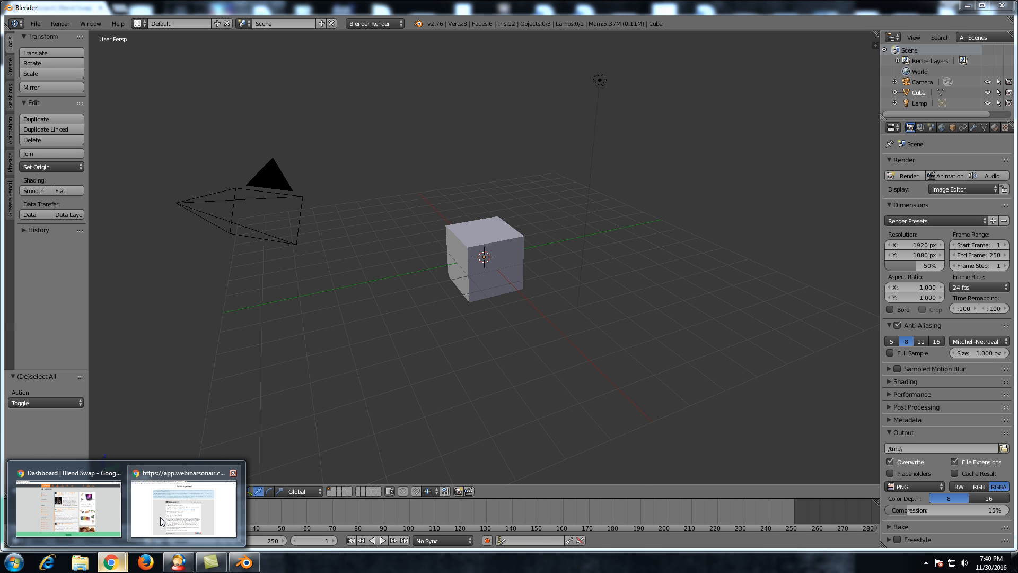
{"action": "left_click", "coordinate": [69, 508]}
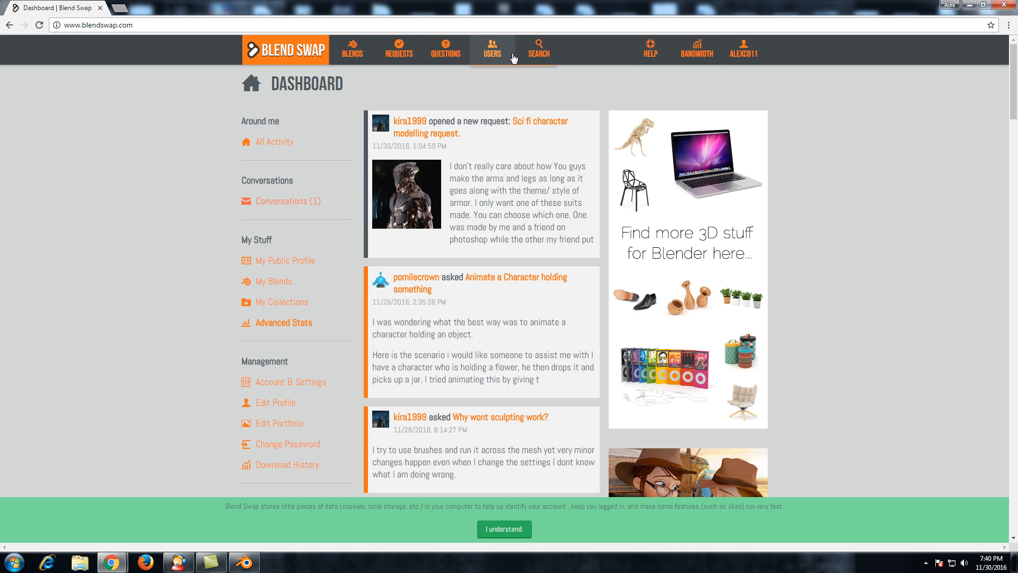
{"action": "mouse_move", "coordinate": [516, 59]}
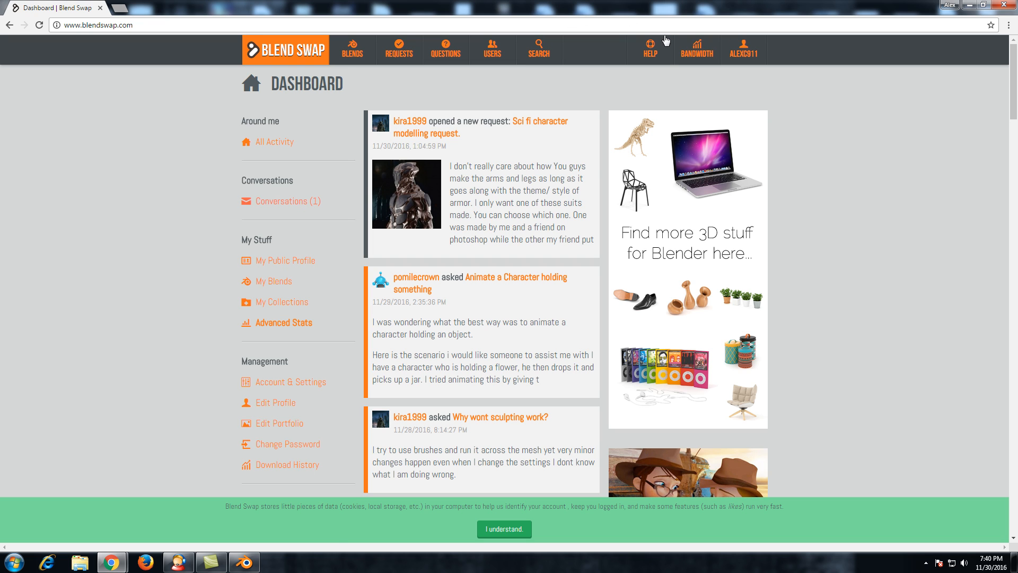
{"action": "mouse_move", "coordinate": [671, 41]}
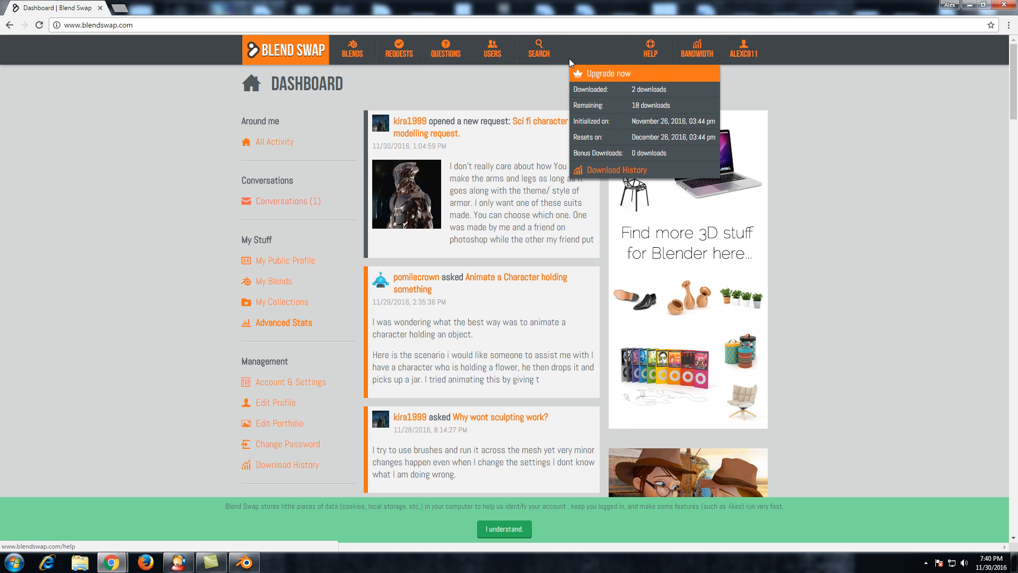
{"action": "left_click", "coordinate": [537, 44]}
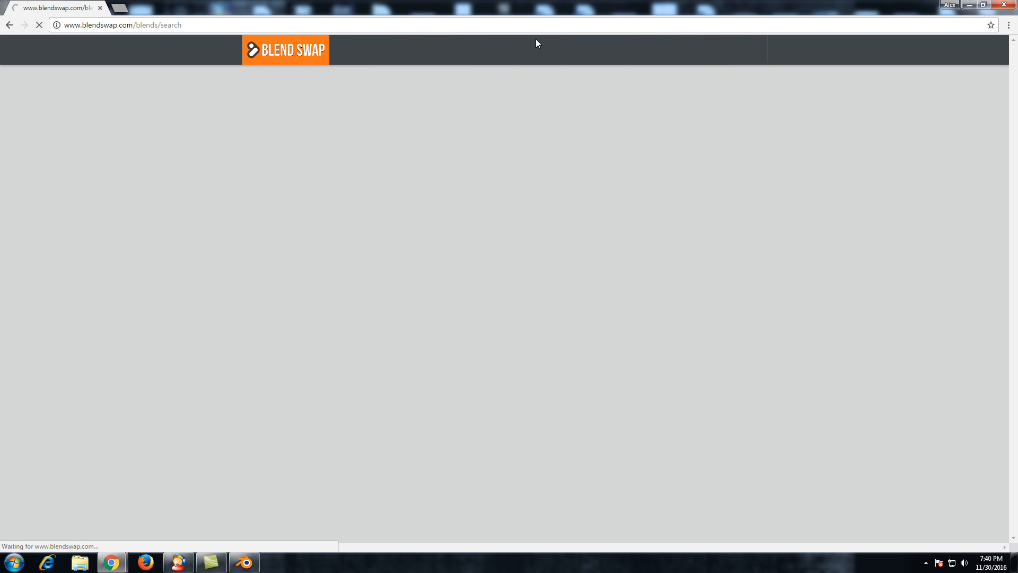
{"action": "left_click", "coordinate": [371, 126]}
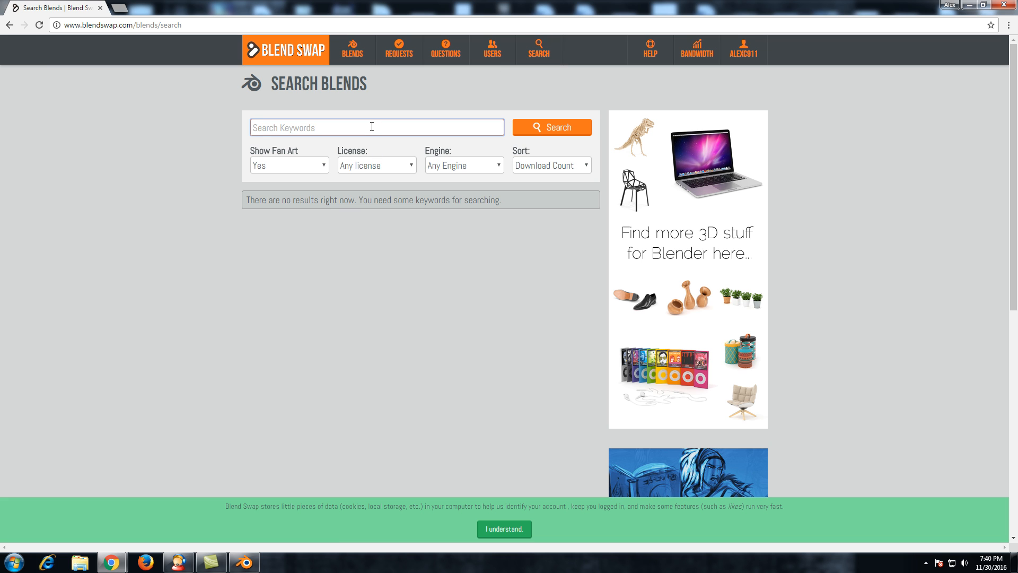
{"action": "type", "text": "man"}
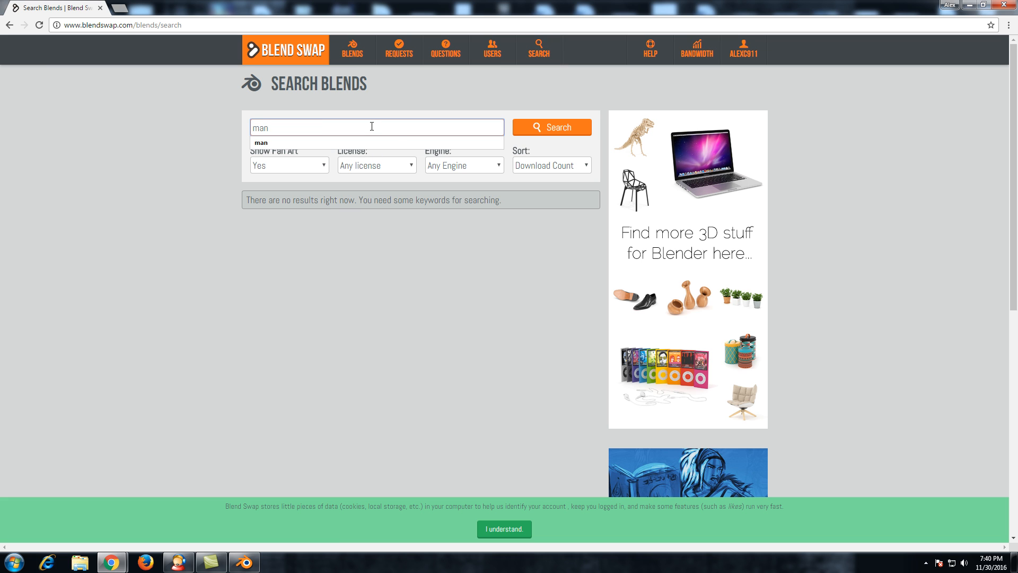
{"action": "left_click", "coordinate": [580, 130]}
Go to page 3 of the search results and open the Sharp Edged Man model.
{"action": "scroll", "coordinate": [479, 205], "scroll_direction": "down", "scroll_amount": 20}
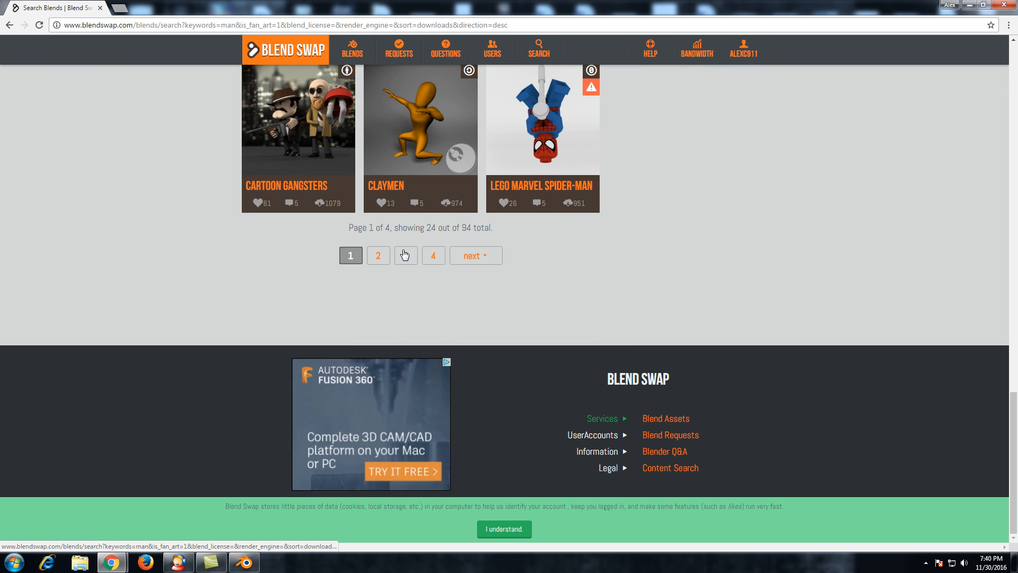
{"action": "left_click", "coordinate": [406, 255]}
{"action": "scroll", "coordinate": [400, 258], "scroll_direction": "down", "scroll_amount": 6}
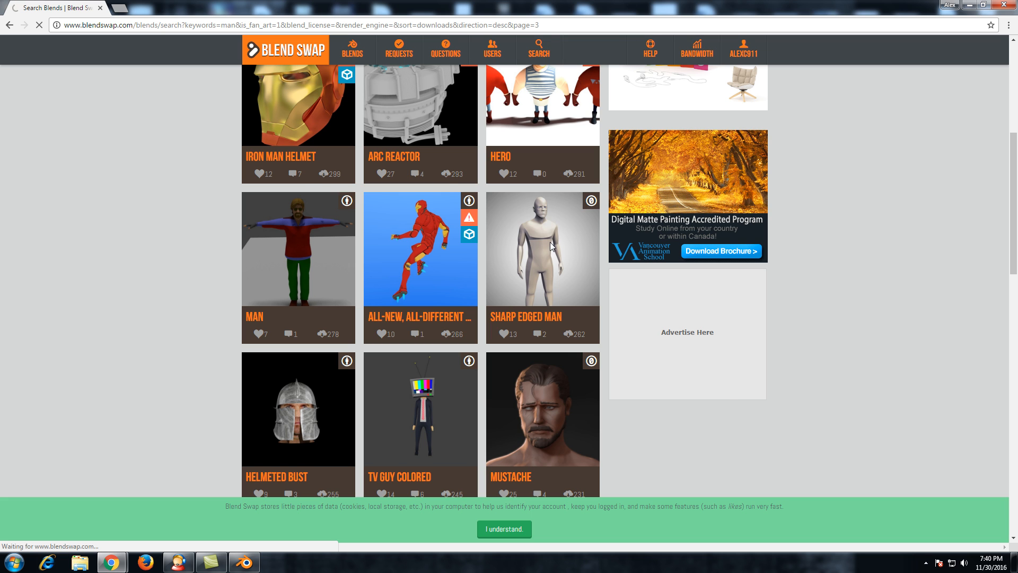
{"action": "left_click", "coordinate": [552, 245]}
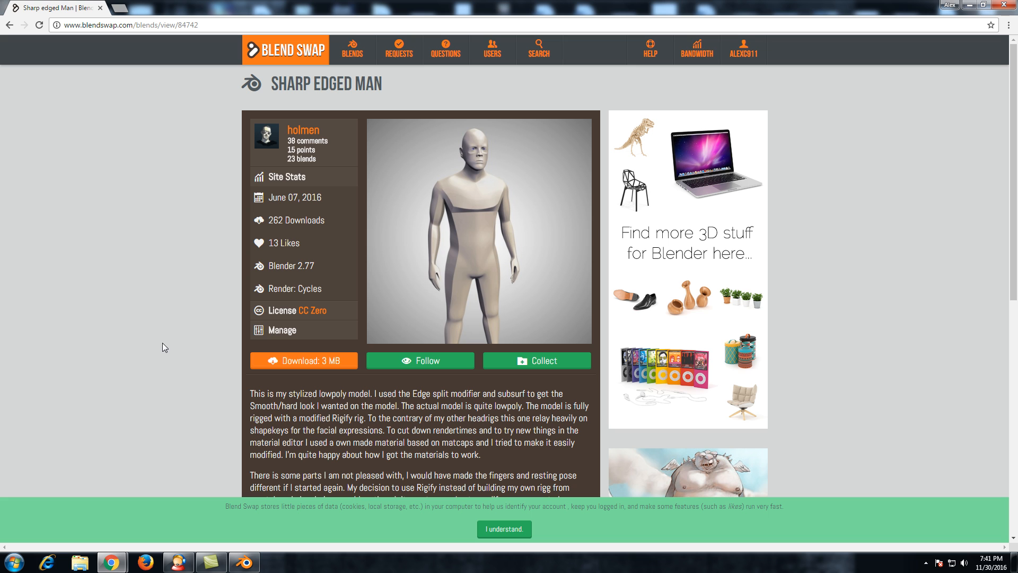
Switch back to Blender and delete all of the default scene's objects.
{"action": "left_click", "coordinate": [245, 562]}
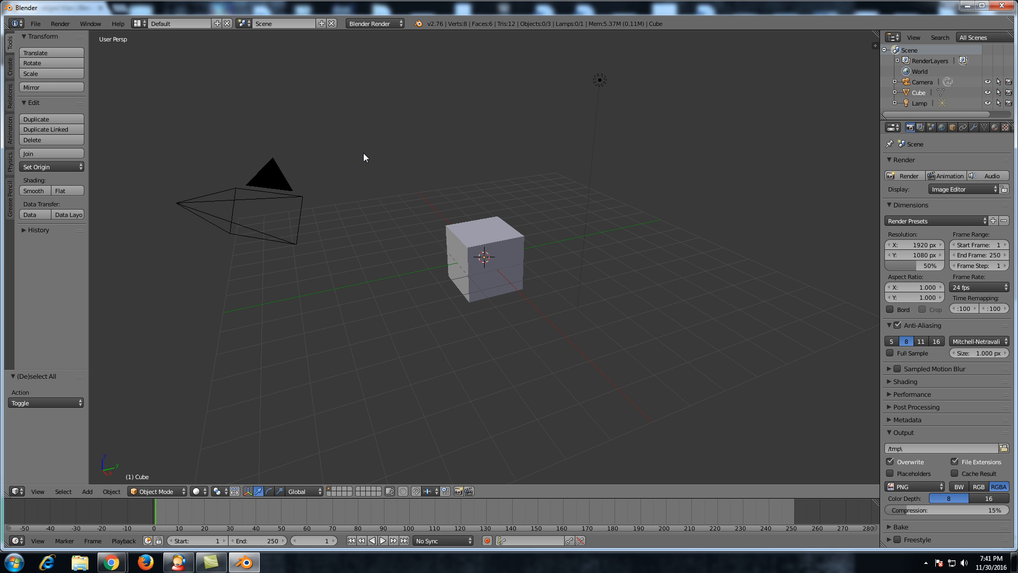
{"action": "key", "text": "a"}
{"action": "key", "text": "x"}
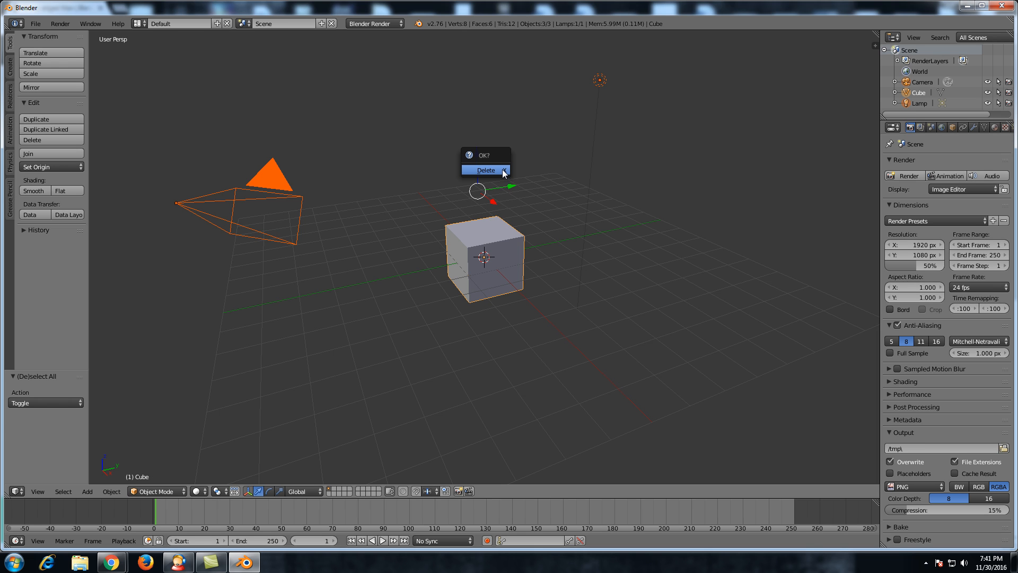
{"action": "left_click", "coordinate": [502, 170]}
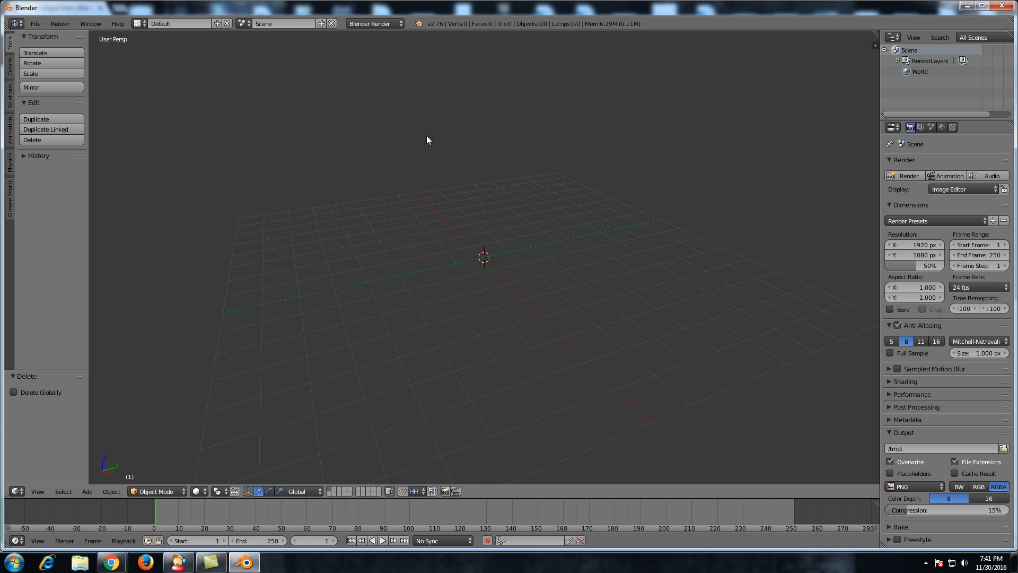
Append every item in the Object category of "sharped edged man.blend" from the Sand Man folder.
{"action": "left_click", "coordinate": [38, 23]}
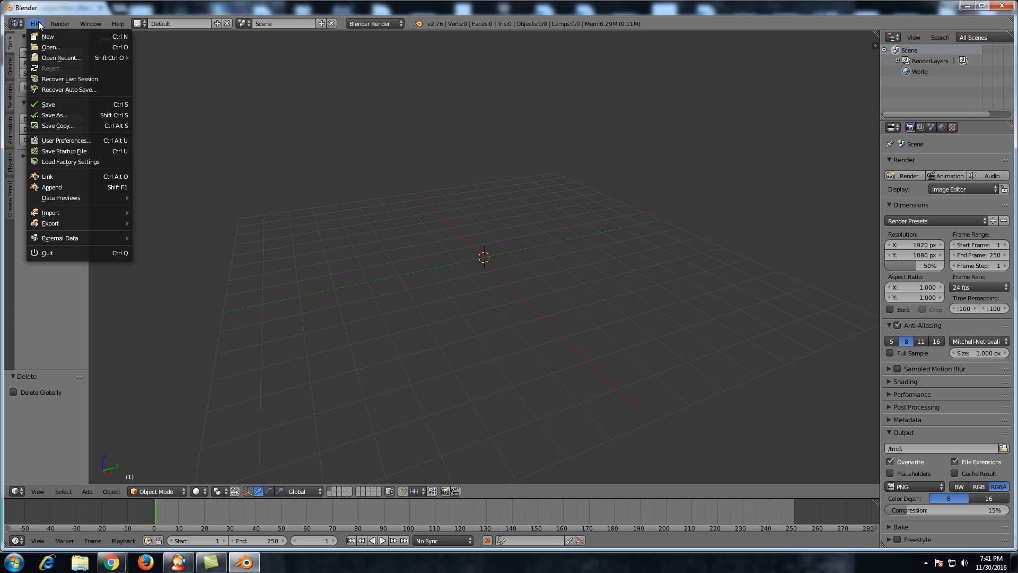
{"action": "left_click", "coordinate": [56, 188]}
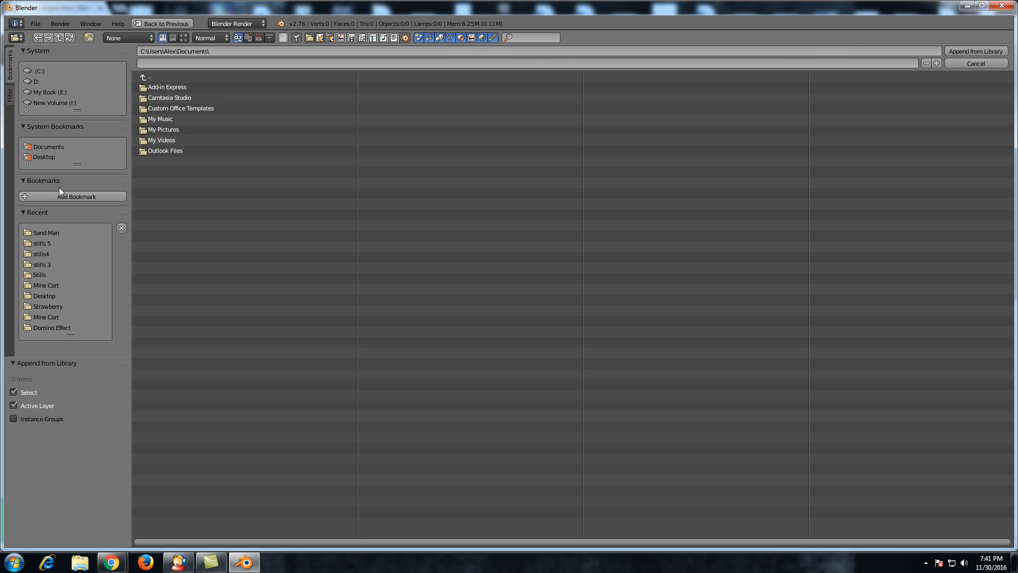
{"action": "left_click", "coordinate": [46, 234]}
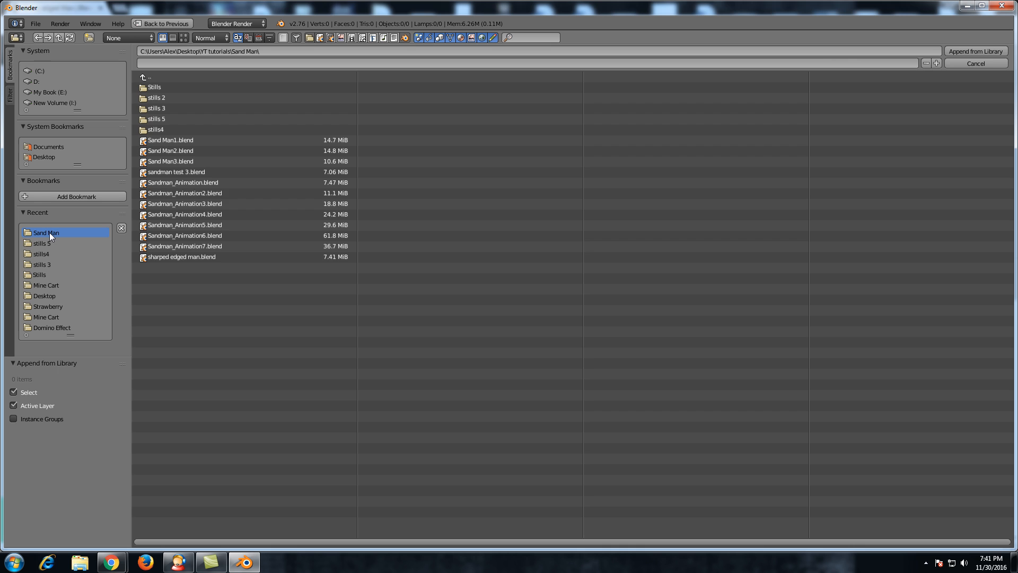
{"action": "double_click", "coordinate": [187, 258]}
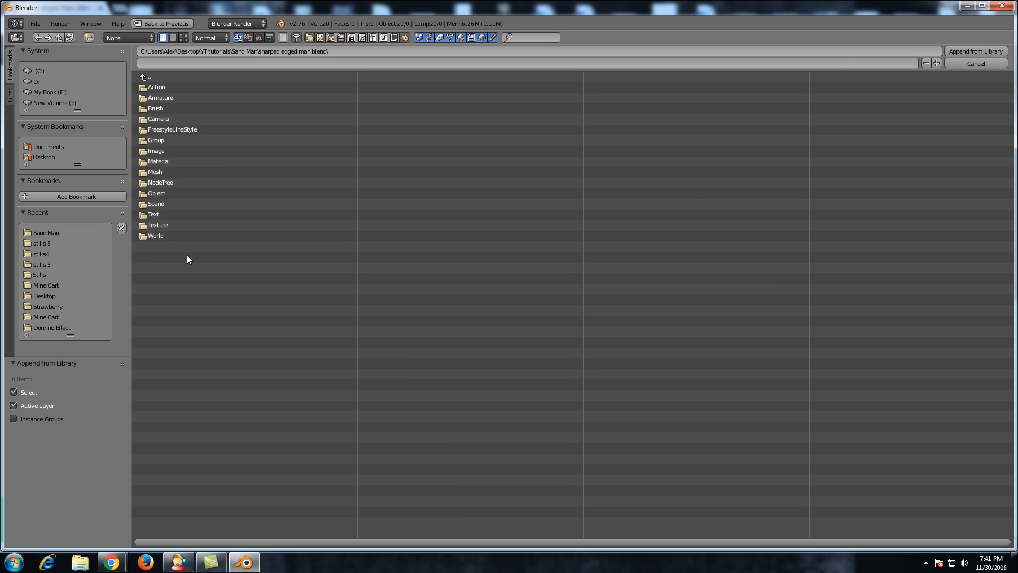
{"action": "double_click", "coordinate": [167, 193]}
{"action": "key", "text": "a"}
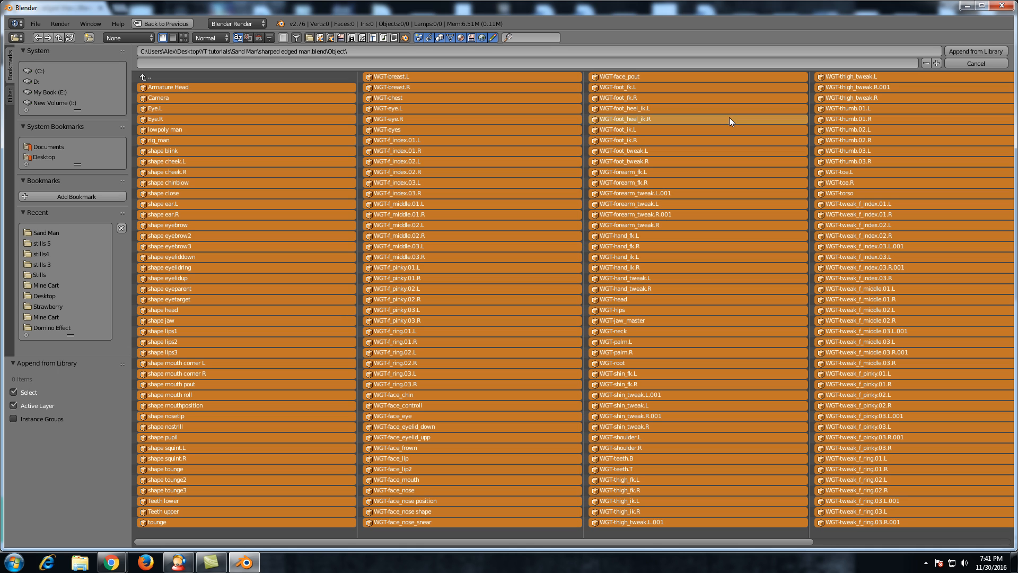
{"action": "left_click", "coordinate": [979, 52]}
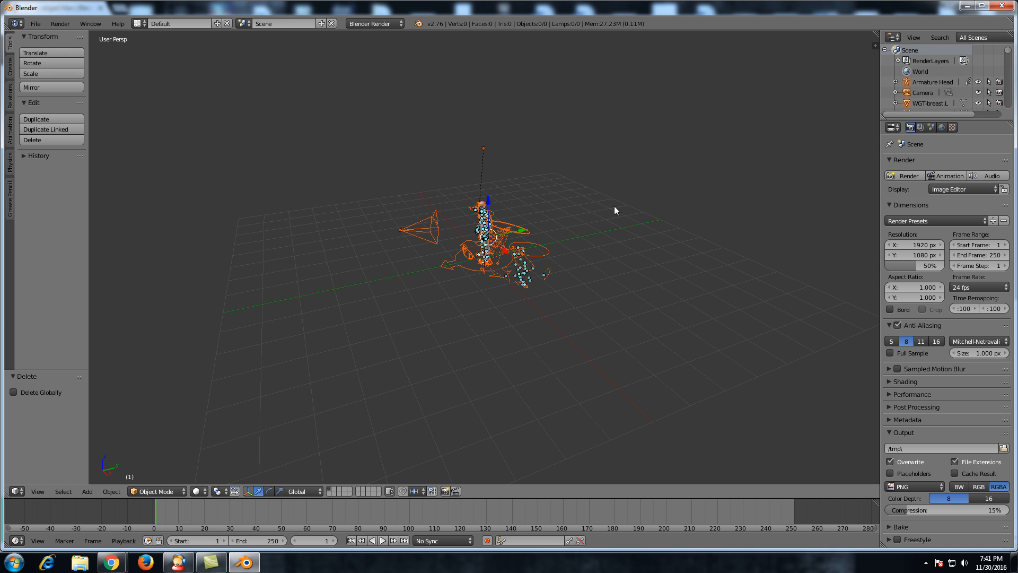
Examine the appended man and his rig from the front, and deselect all objects.
{"action": "scroll", "coordinate": [568, 210], "scroll_direction": "up", "scroll_amount": 7}
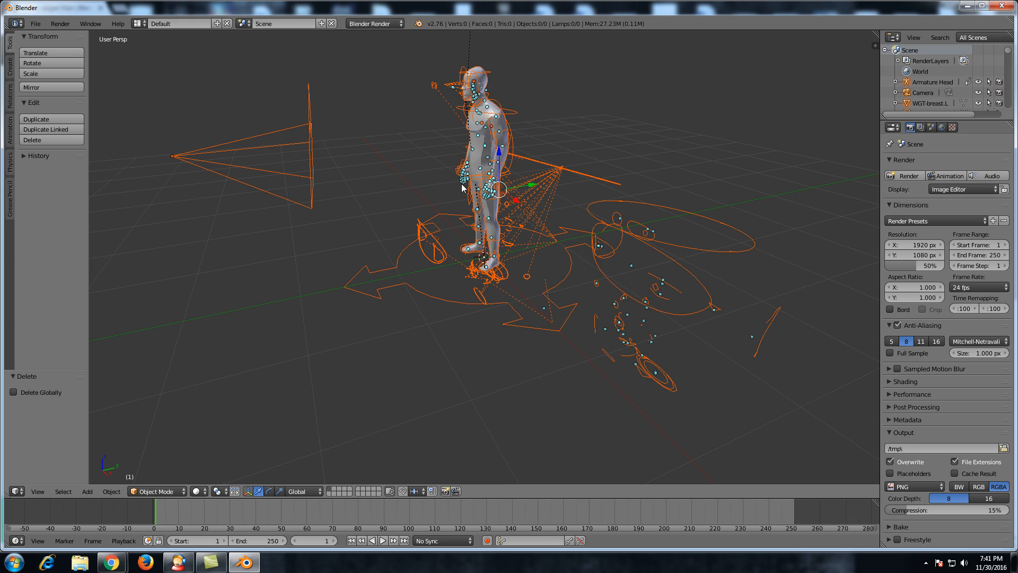
{"action": "key", "text": "g"}
{"action": "right_click", "coordinate": [484, 174]}
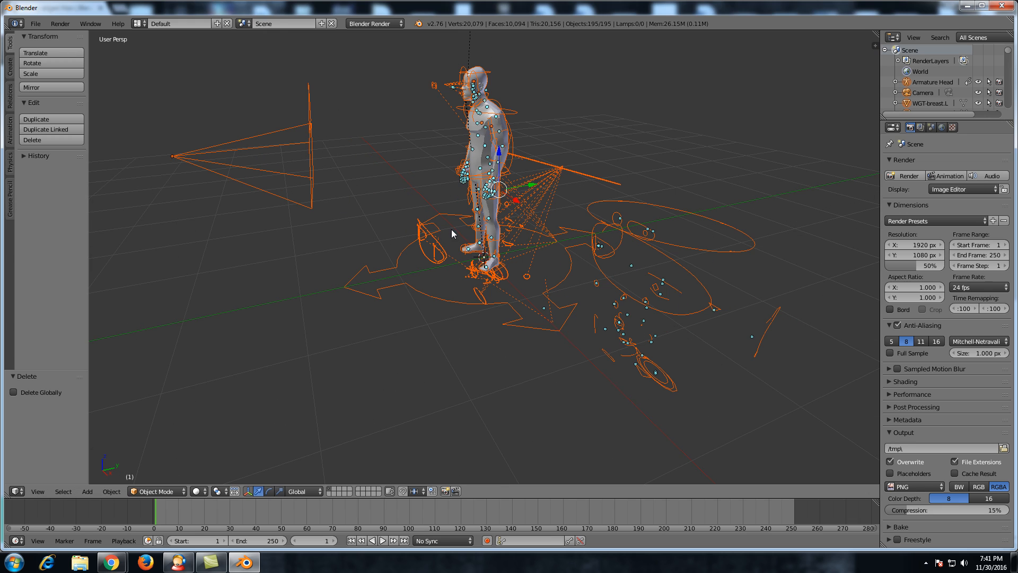
{"action": "middle_click_drag", "start_coordinate": [432, 232], "coordinate": [555, 151]}
{"action": "scroll", "coordinate": [552, 135], "scroll_direction": "up", "scroll_amount": 3}
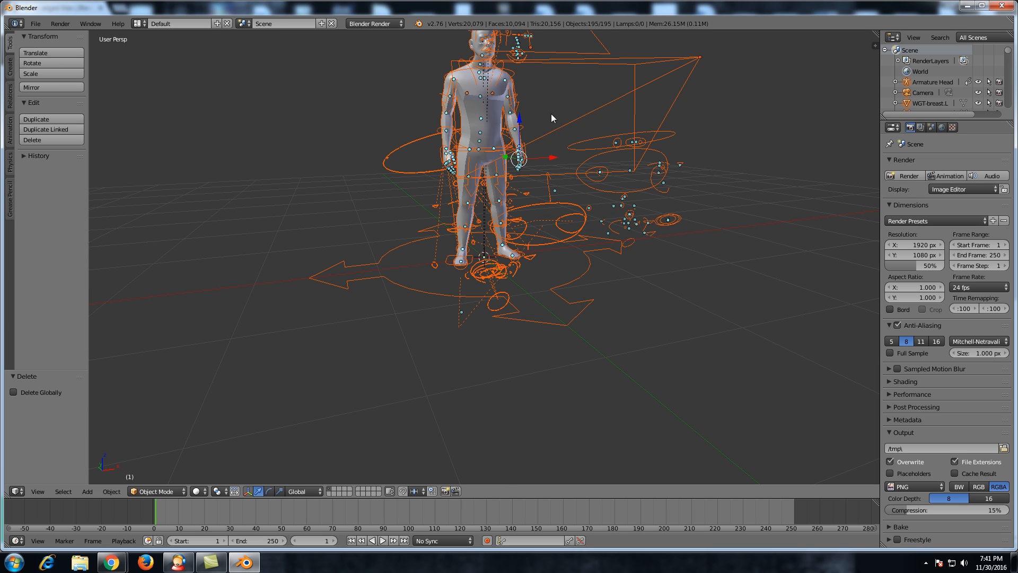
{"action": "middle_click_drag", "start_coordinate": [552, 114], "coordinate": [556, 184]}
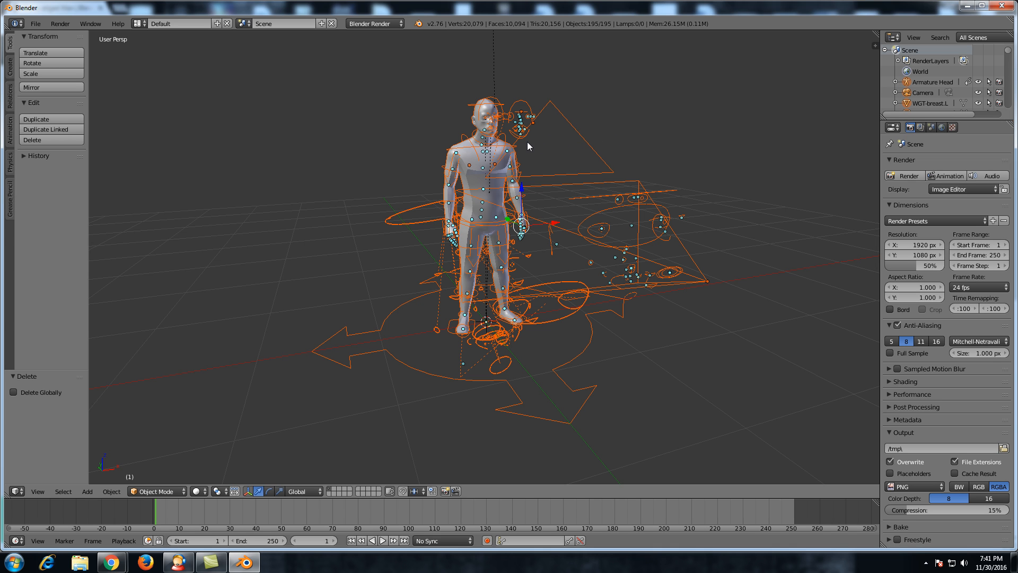
{"action": "middle_click_drag", "start_coordinate": [586, 164], "coordinate": [534, 176]}
{"action": "key", "text": "a"}
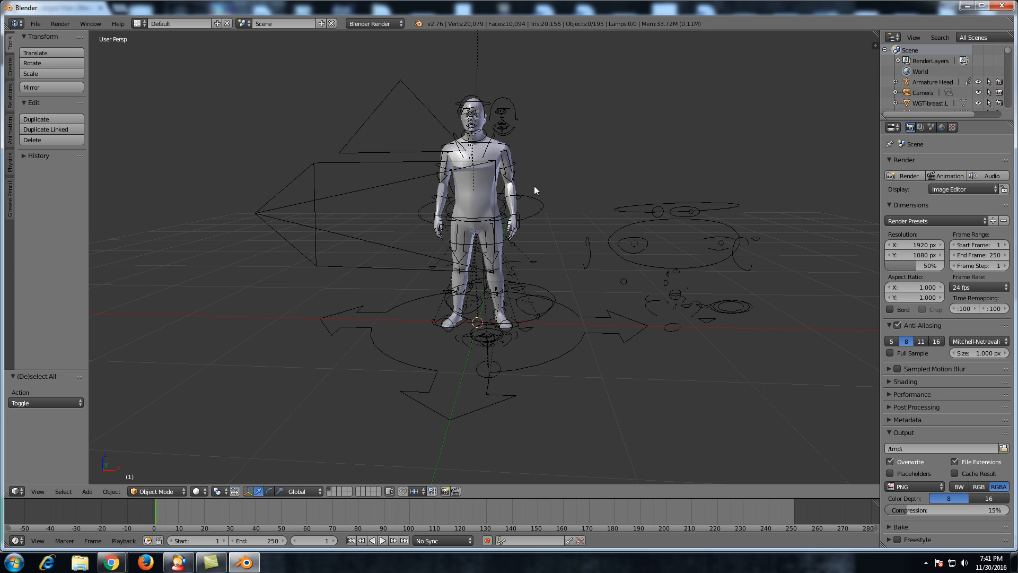
Add a plane beneath the man and enlarge it about 4.6 times and again about 1.8 times to form a wide floor.
{"action": "scroll", "coordinate": [534, 187], "scroll_direction": "down", "scroll_amount": 4}
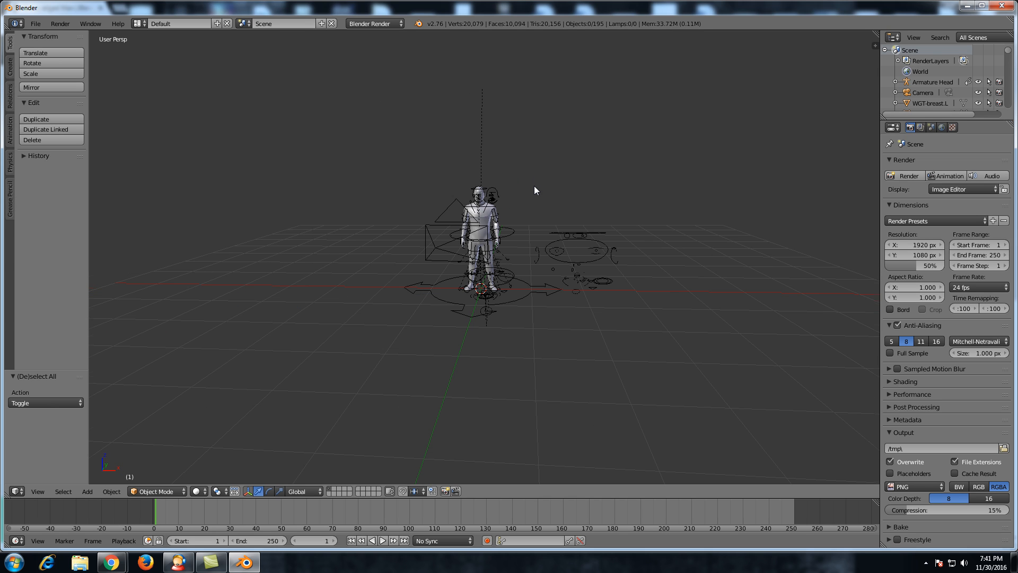
{"action": "key", "text": "shift+a"}
{"action": "mouse_move", "coordinate": [535, 189]}
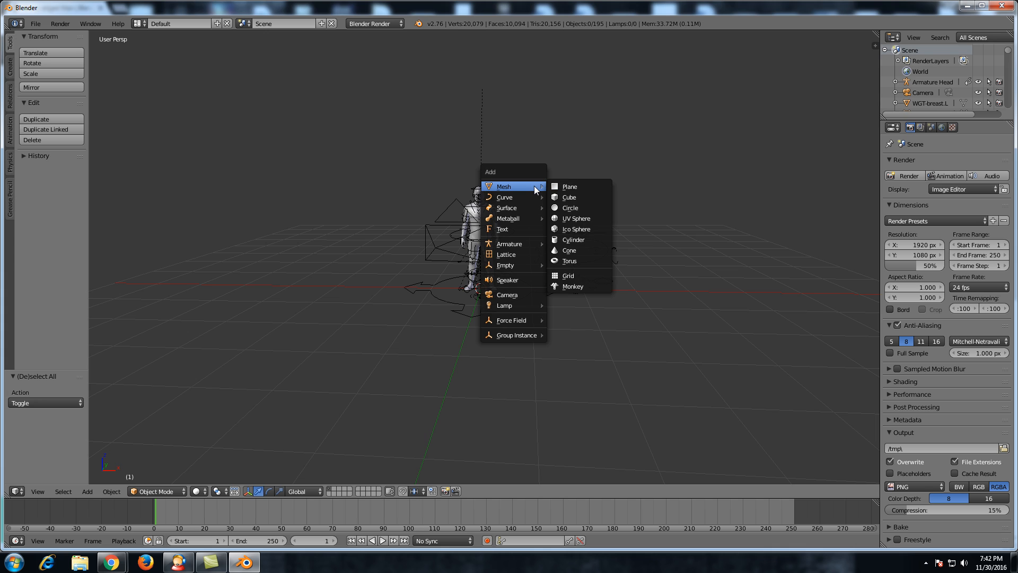
{"action": "left_click", "coordinate": [584, 186]}
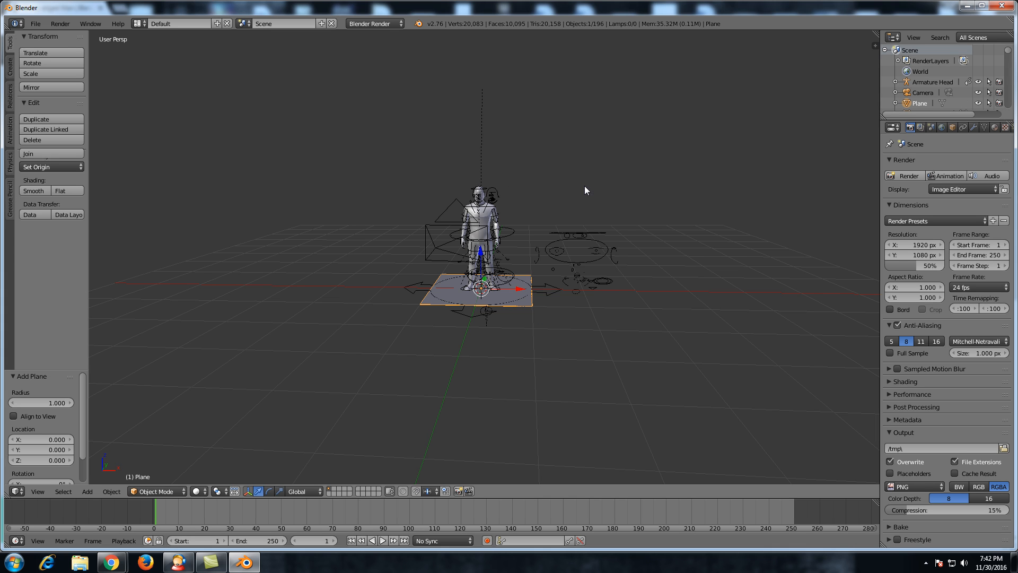
{"action": "scroll", "coordinate": [533, 240], "scroll_direction": "down", "scroll_amount": 3}
{"action": "key", "text": "s"}
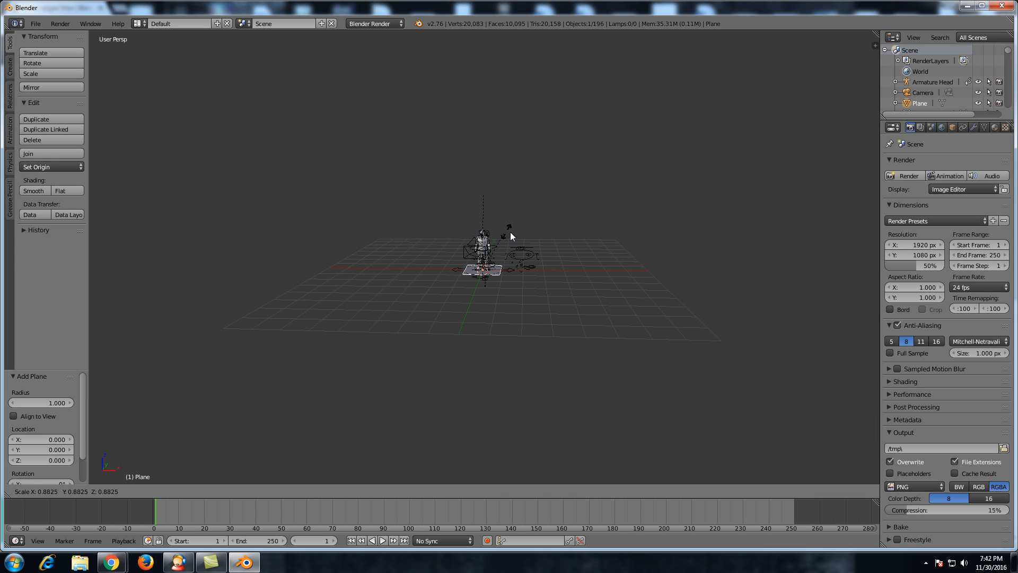
{"action": "left_click", "coordinate": [711, 277]}
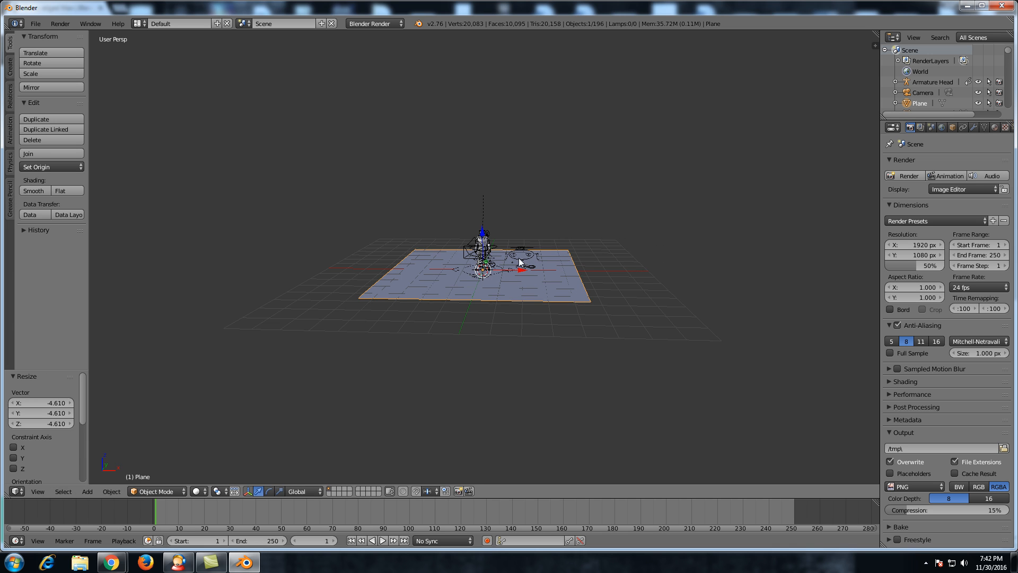
{"action": "key", "text": "s"}
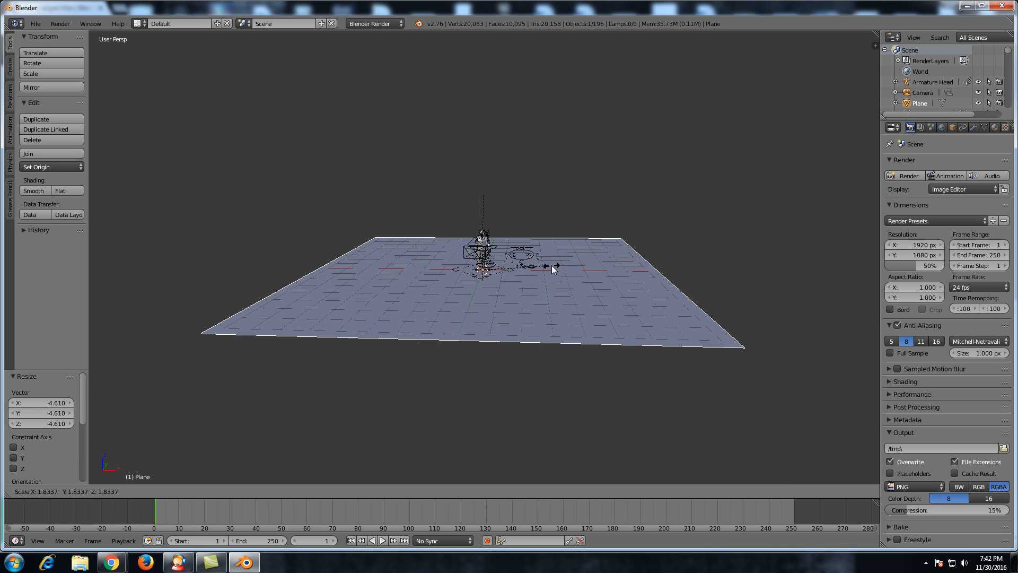
{"action": "left_click", "coordinate": [552, 266]}
{"action": "scroll", "coordinate": [616, 224], "scroll_direction": "up", "scroll_amount": 5}
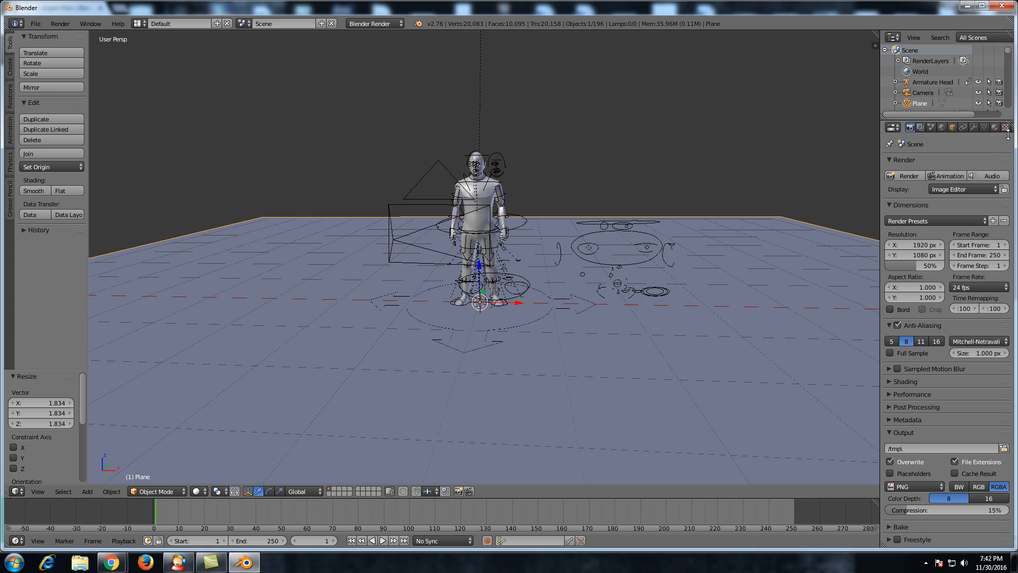
Add a particle system to the floor plane and set its particle number to 10000.
{"action": "scroll", "coordinate": [954, 128], "scroll_direction": "down", "scroll_amount": 5}
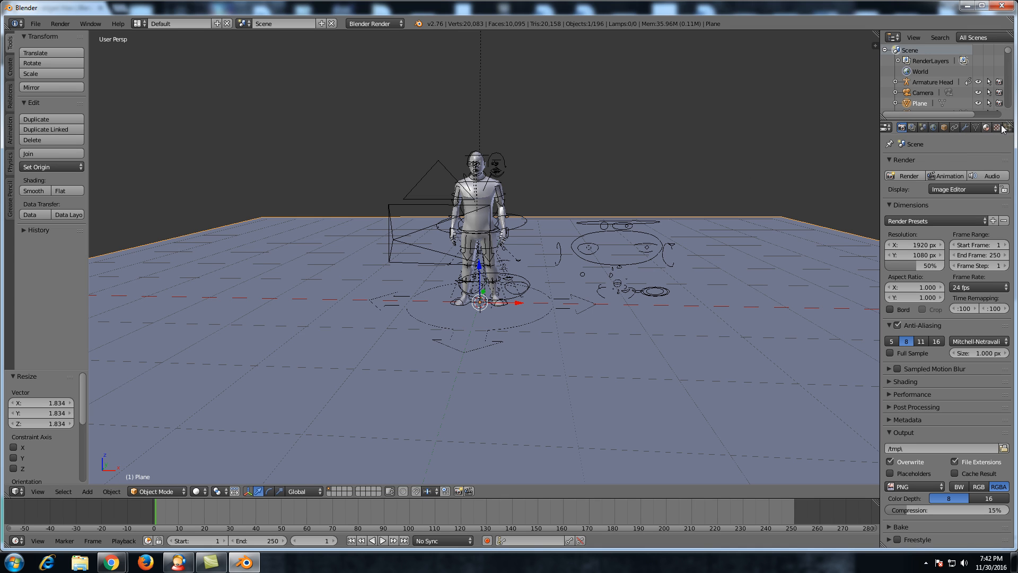
{"action": "left_click", "coordinate": [946, 128]}
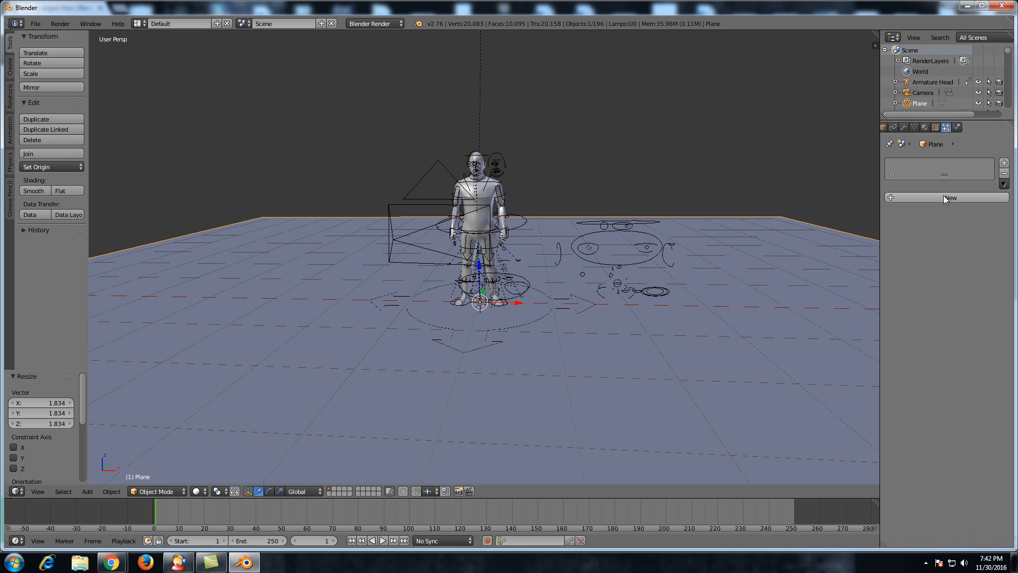
{"action": "left_click", "coordinate": [945, 198]}
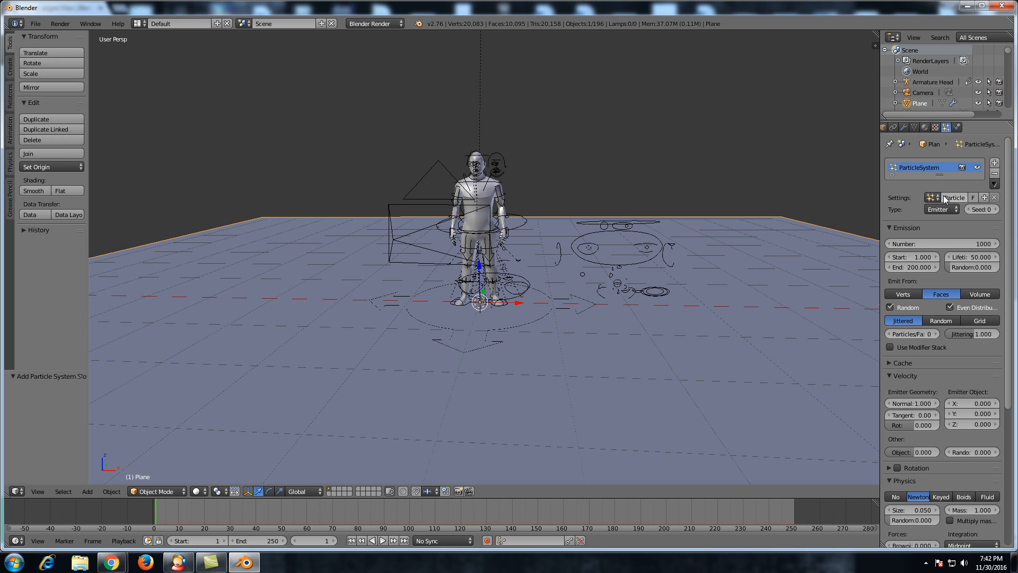
{"action": "left_click", "coordinate": [941, 243]}
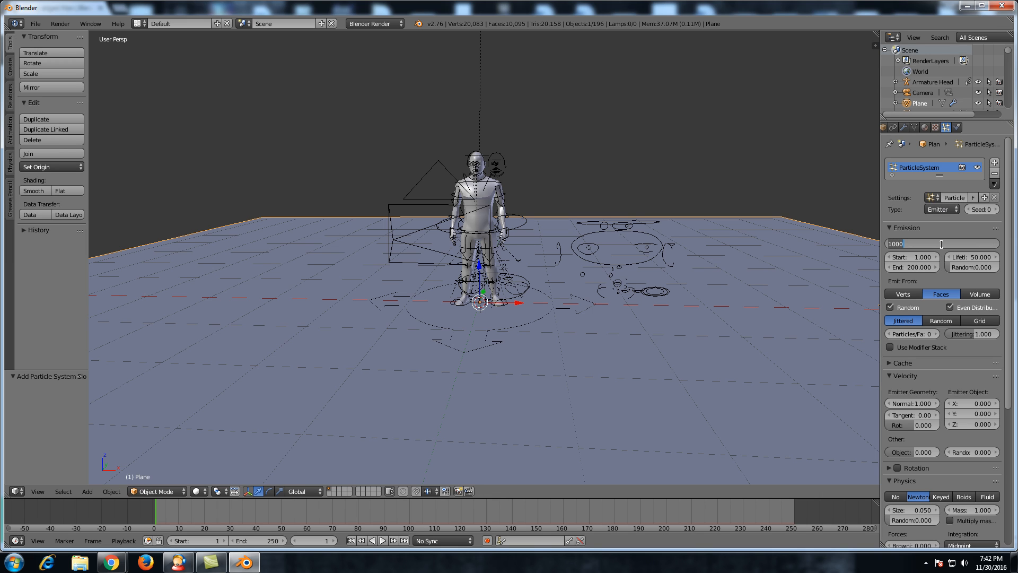
{"action": "type", "text": "1"}
{"action": "key", "text": "Return"}
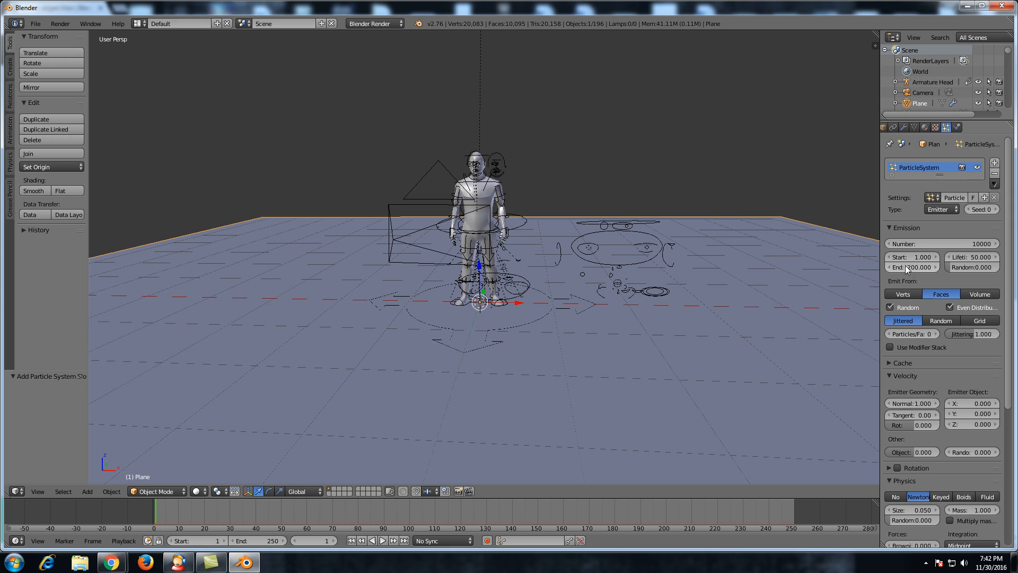
Set the floor particles' emission end to frame 60 and their lifetime to 500.
{"action": "left_click", "coordinate": [915, 267]}
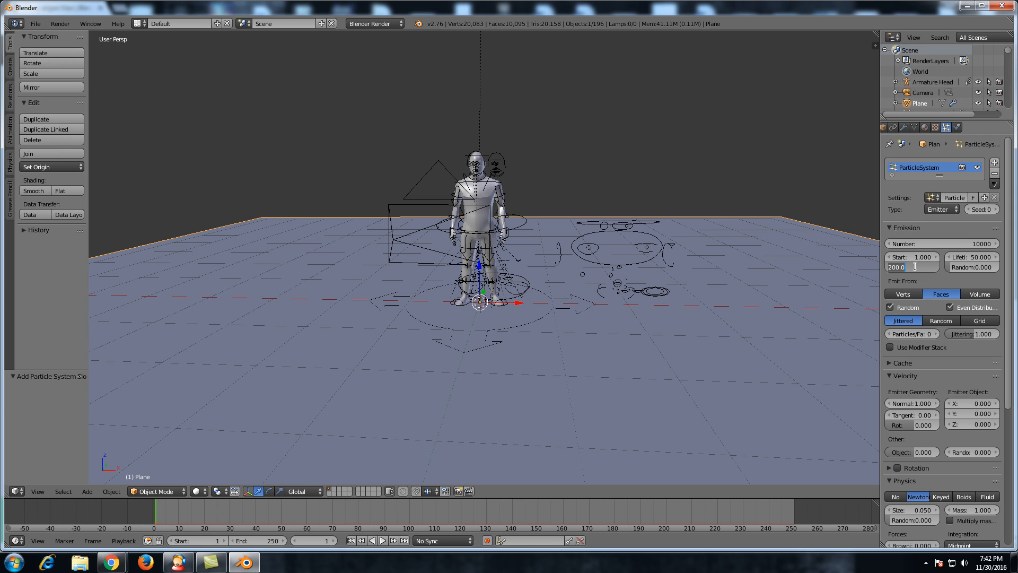
{"action": "type", "text": "60"}
{"action": "left_click", "coordinate": [971, 258]}
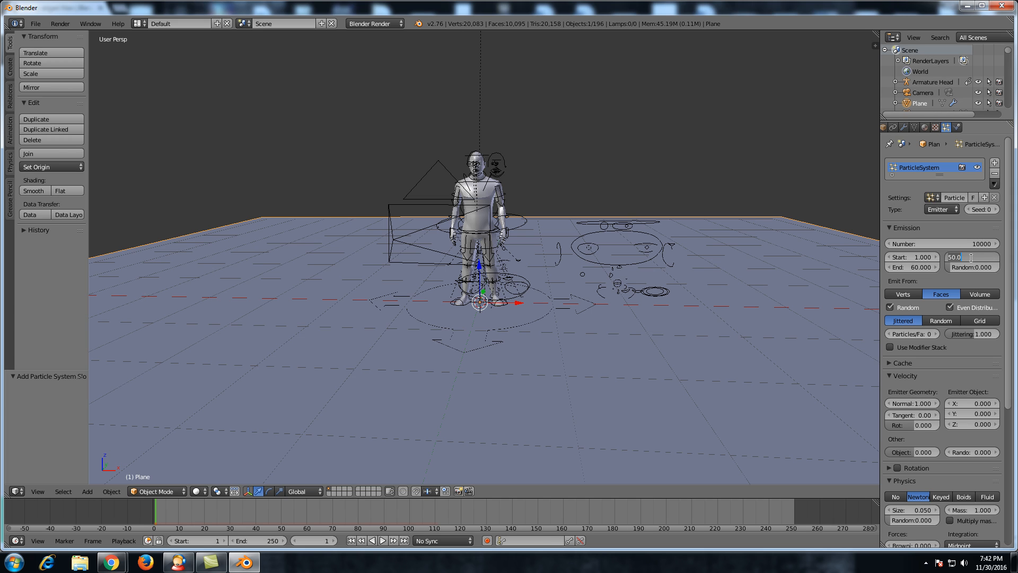
{"action": "type", "text": "50"}
Switch the floor particles' physics to Keyed and play the animation to preview their emission.
{"action": "scroll", "coordinate": [976, 249], "scroll_direction": "down", "scroll_amount": 4}
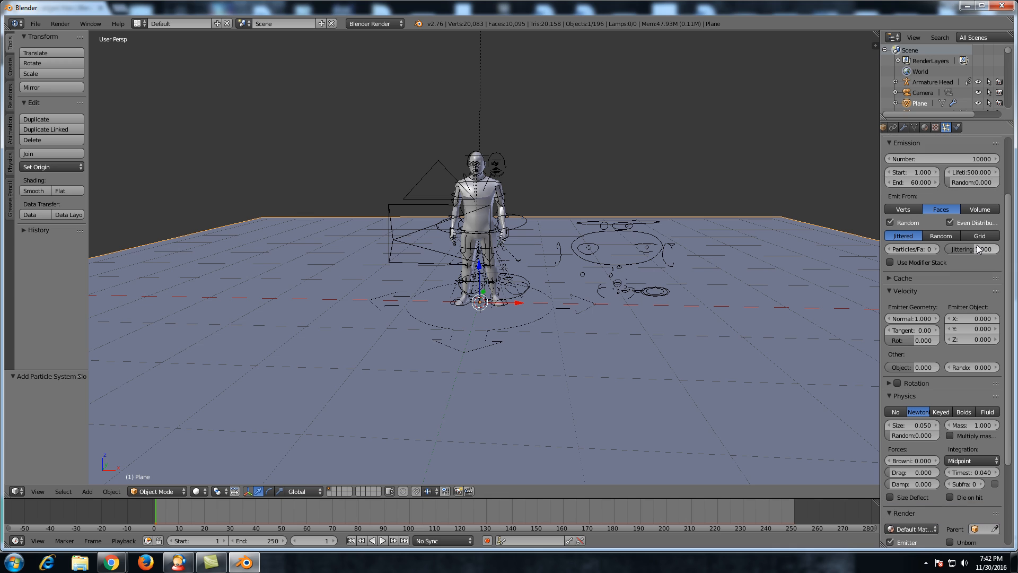
{"action": "scroll", "coordinate": [977, 244], "scroll_direction": "down", "scroll_amount": 4}
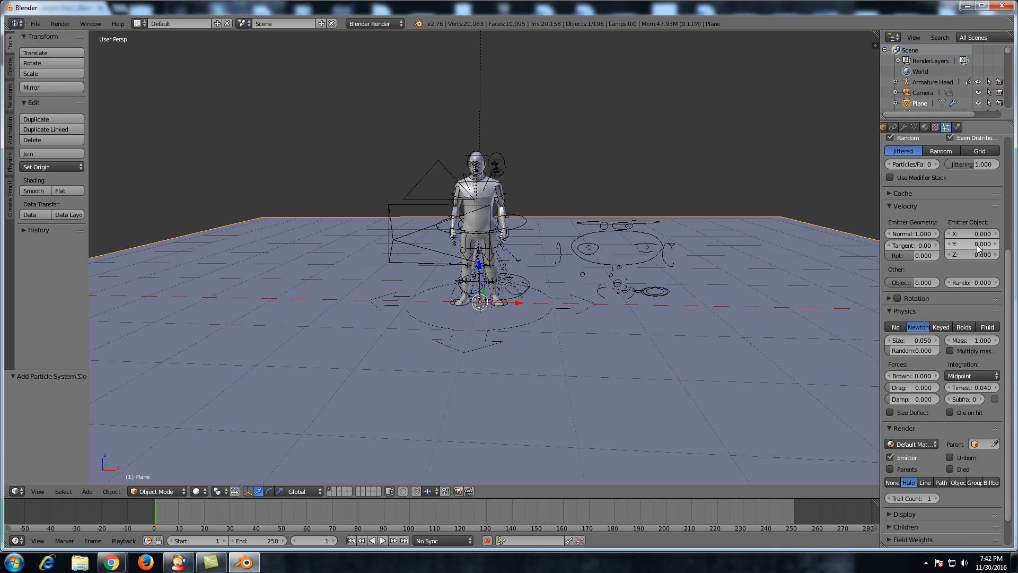
{"action": "left_click", "coordinate": [948, 327]}
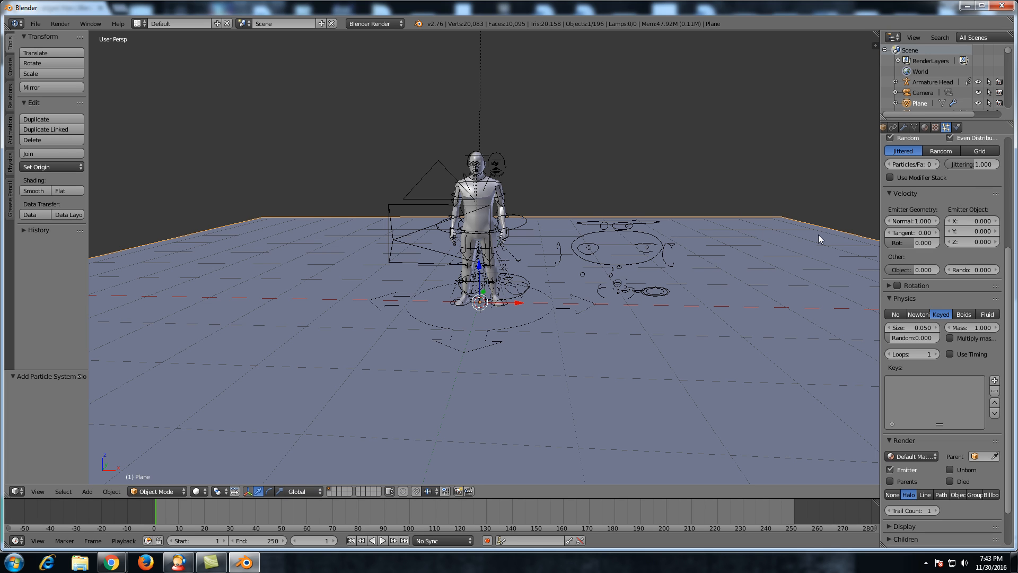
{"action": "key", "text": "alt+a"}
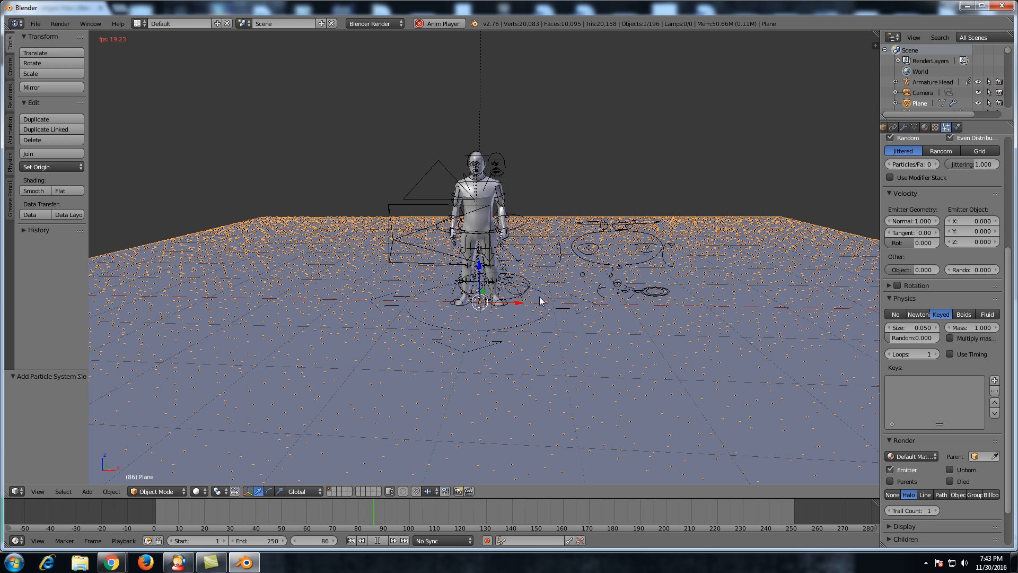
{"action": "key", "text": "alt+a"}
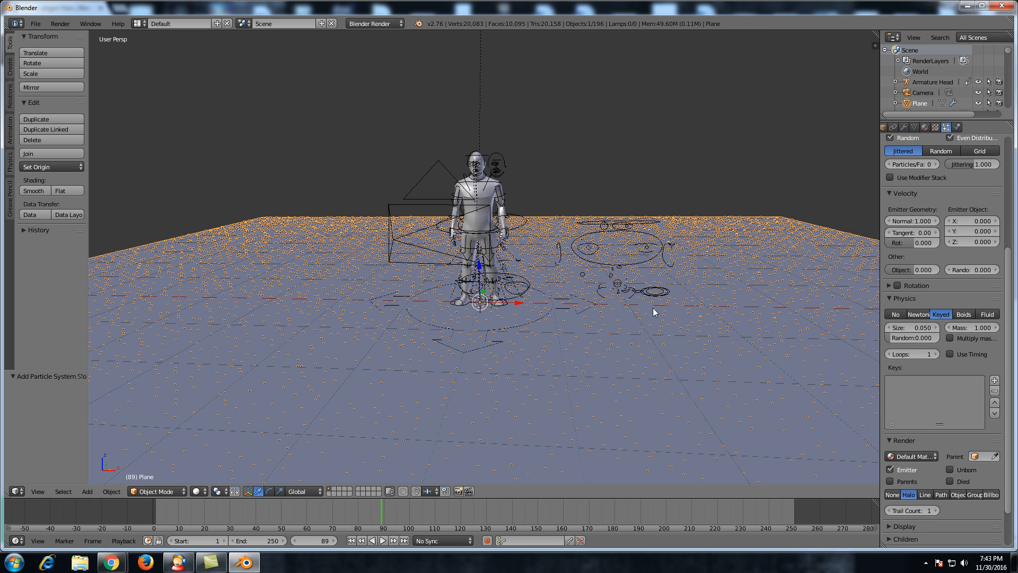
{"action": "scroll", "coordinate": [611, 383], "scroll_direction": "up", "scroll_amount": 3}
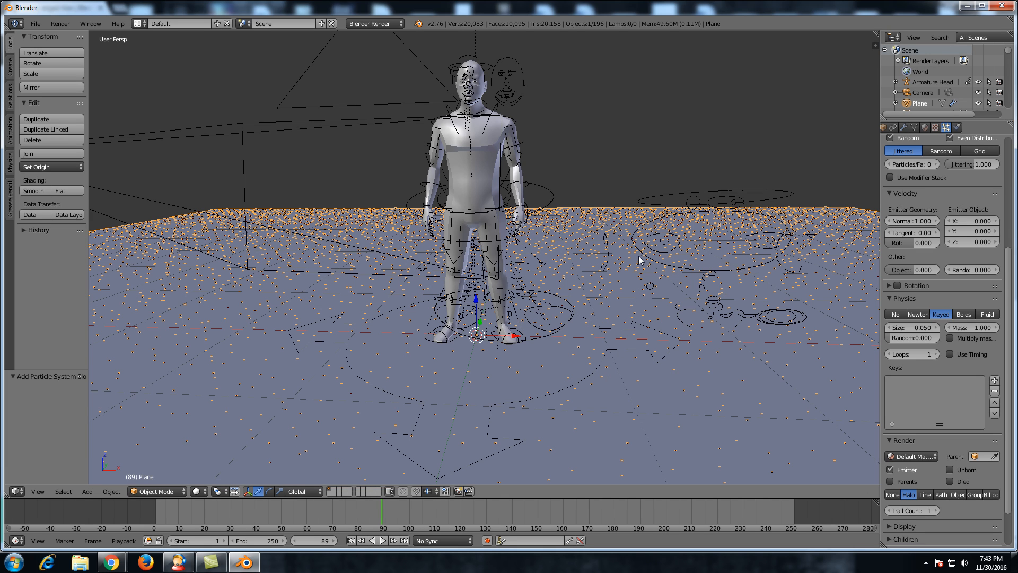
{"action": "scroll", "coordinate": [641, 261], "scroll_direction": "down", "scroll_amount": 5}
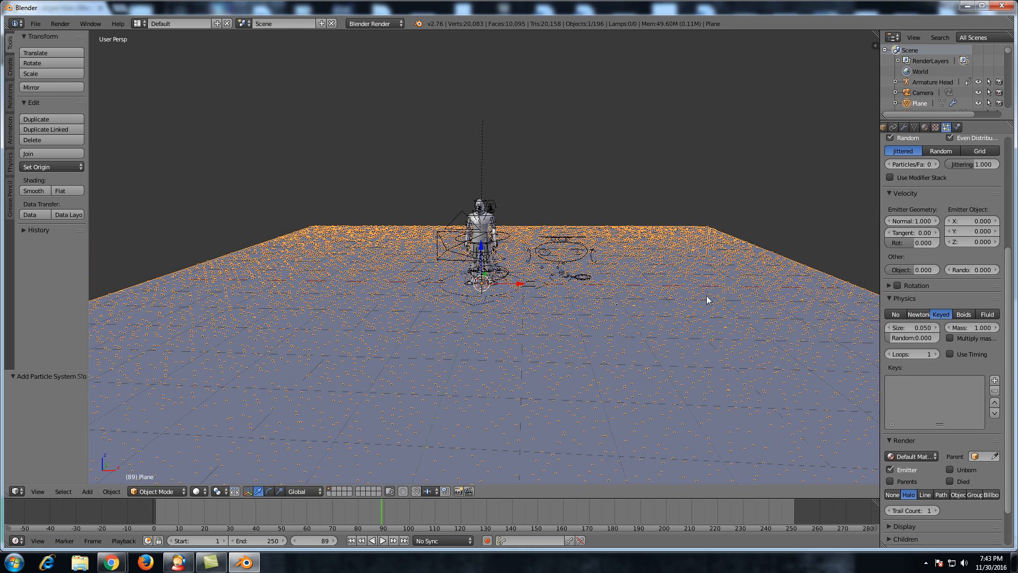
Deselect everything and add an ico sphere at the man's feet with 1 subdivision.
{"action": "key", "text": "a"}
{"action": "key", "text": "shift+a"}
{"action": "mouse_move", "coordinate": [598, 258]}
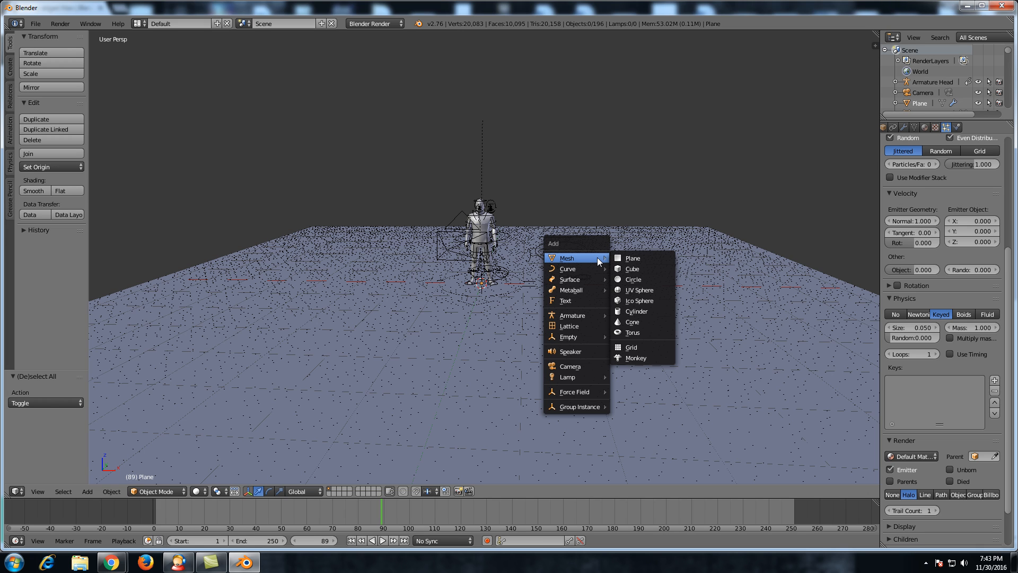
{"action": "left_click", "coordinate": [631, 300]}
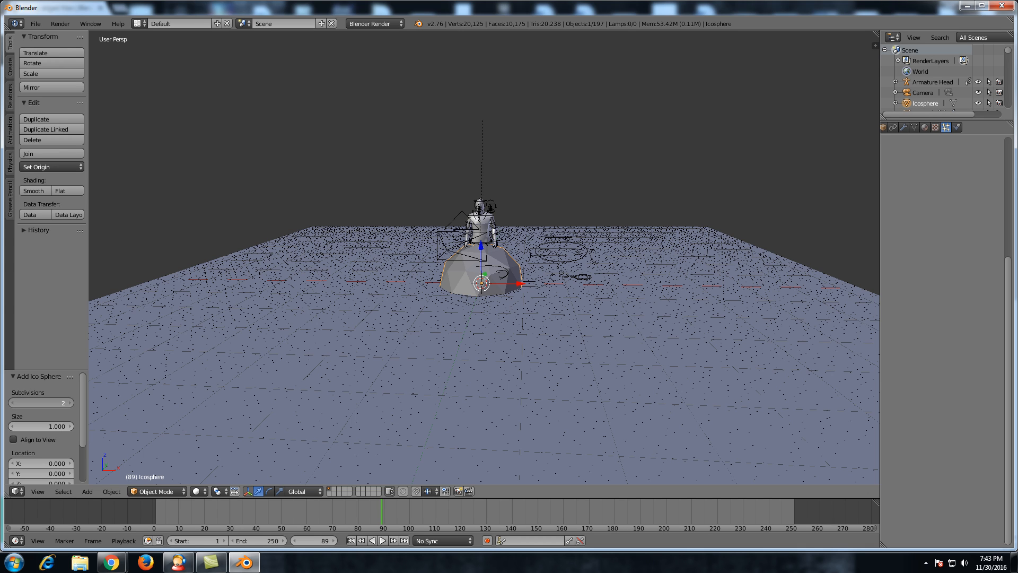
{"action": "left_click", "coordinate": [14, 403]}
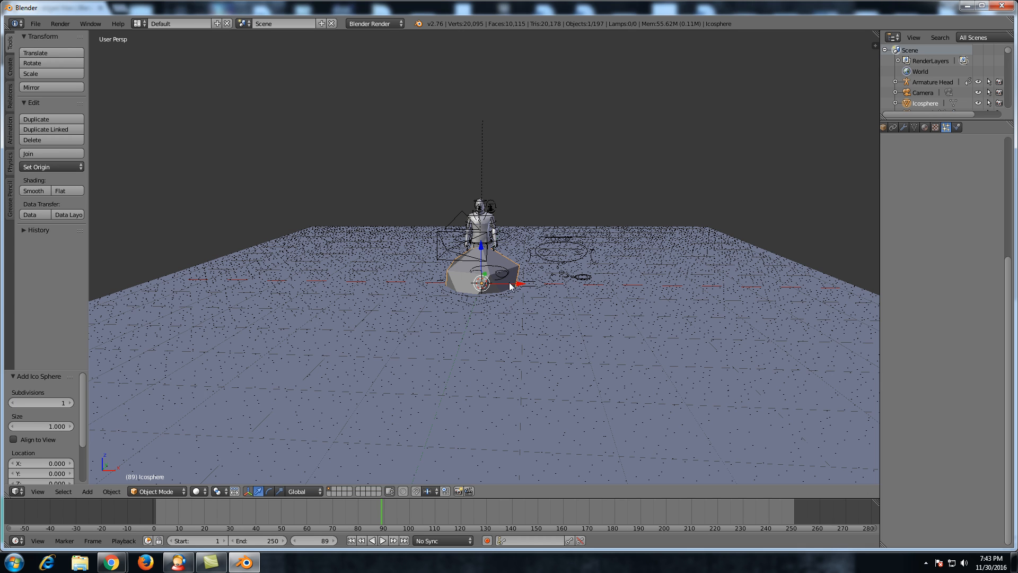
Move the ico sphere along X by about 8.9 and again by about 1.9, clear of the floor.
{"action": "key", "text": "g"}
{"action": "left_click", "coordinate": [117, 276]}
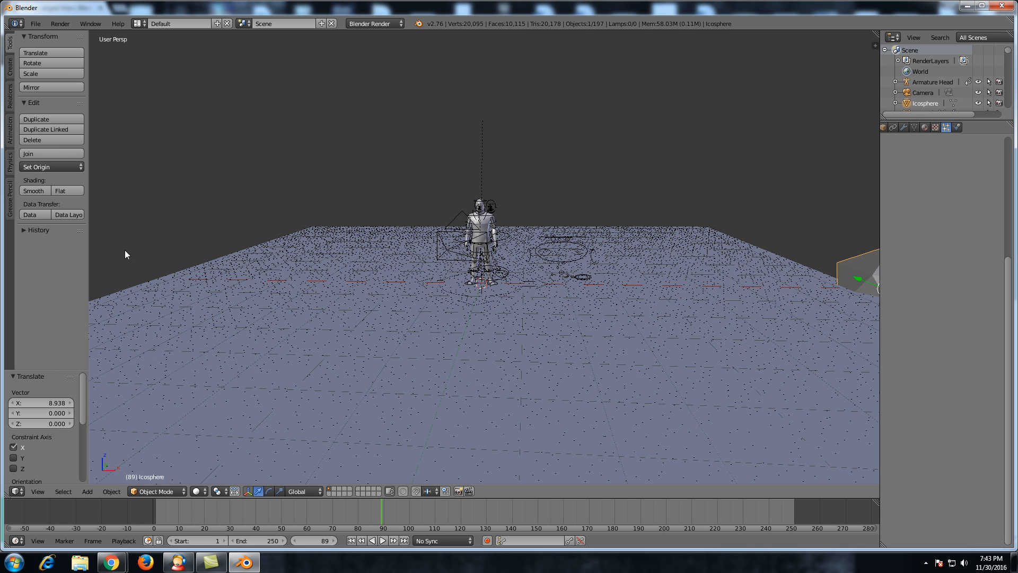
{"action": "scroll", "coordinate": [406, 200], "scroll_direction": "down", "scroll_amount": 5}
{"action": "left_click_drag", "start_coordinate": [706, 273], "coordinate": [747, 269]}
{"action": "scroll", "coordinate": [571, 302], "scroll_direction": "up", "scroll_amount": 5}
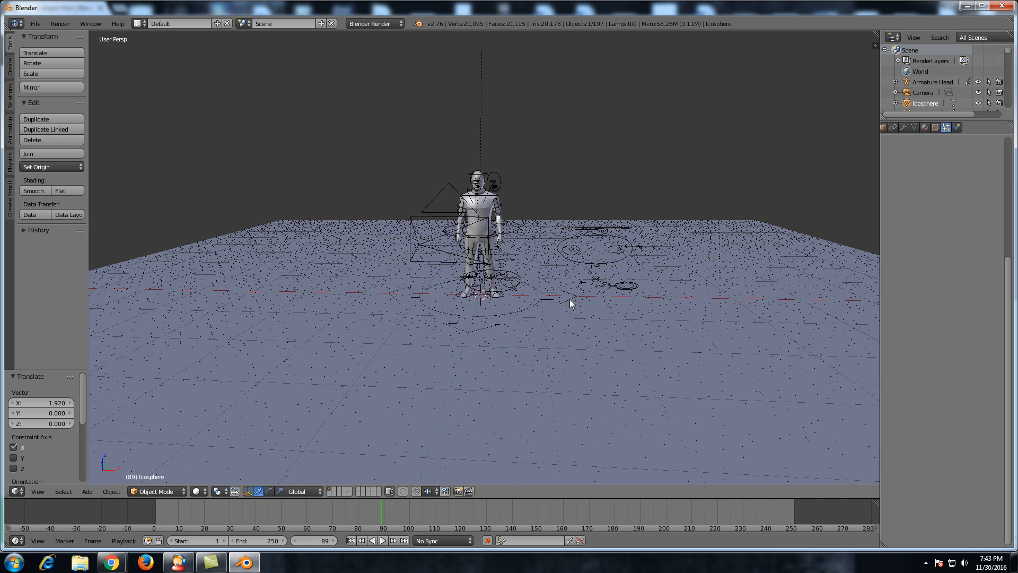
Render the floor plane's particles as an object, using Icosphere as the duplicated object.
{"action": "right_click", "coordinate": [656, 287]}
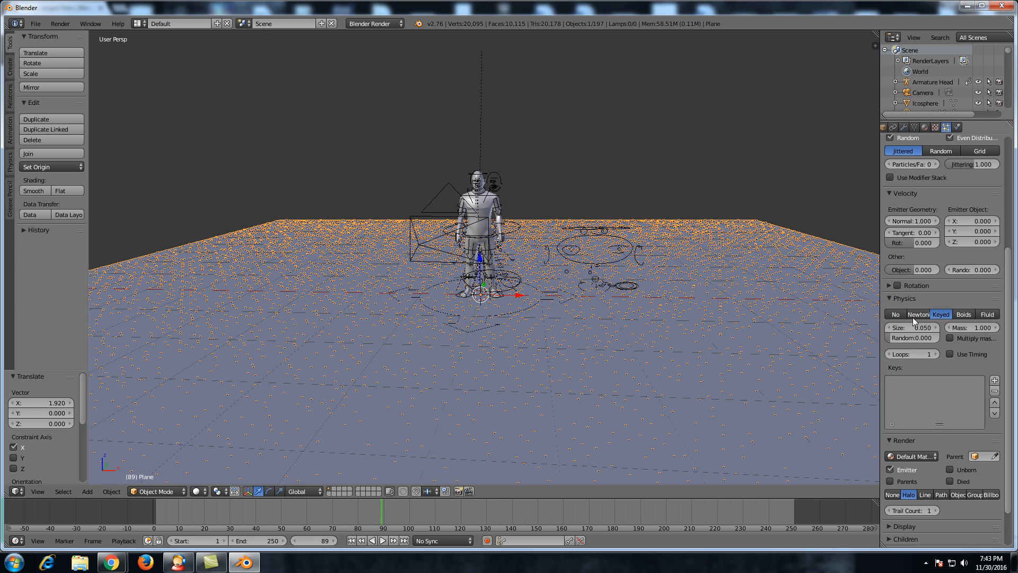
{"action": "left_click", "coordinate": [958, 494]}
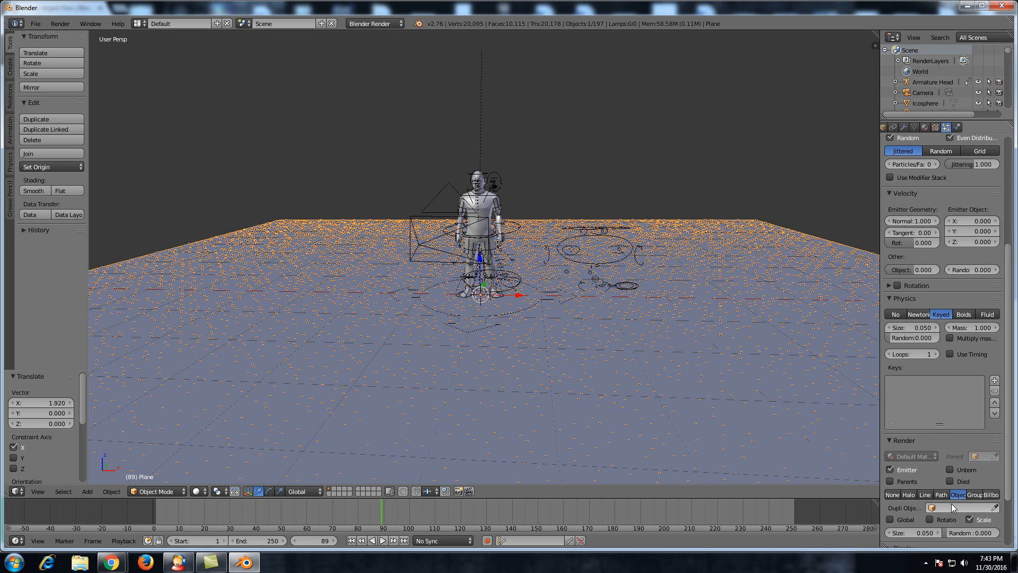
{"action": "left_click", "coordinate": [949, 507]}
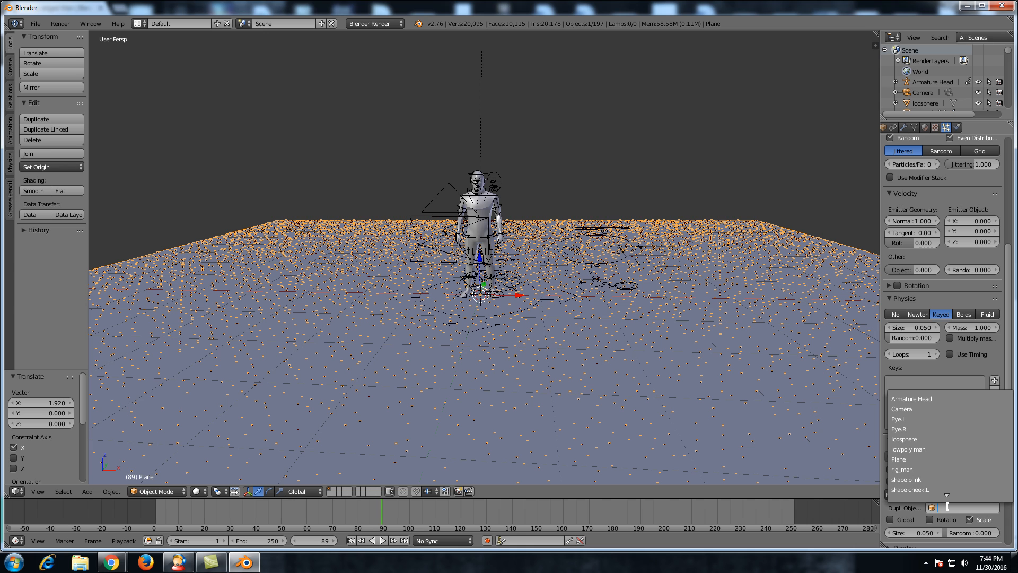
{"action": "type", "text": "ico"}
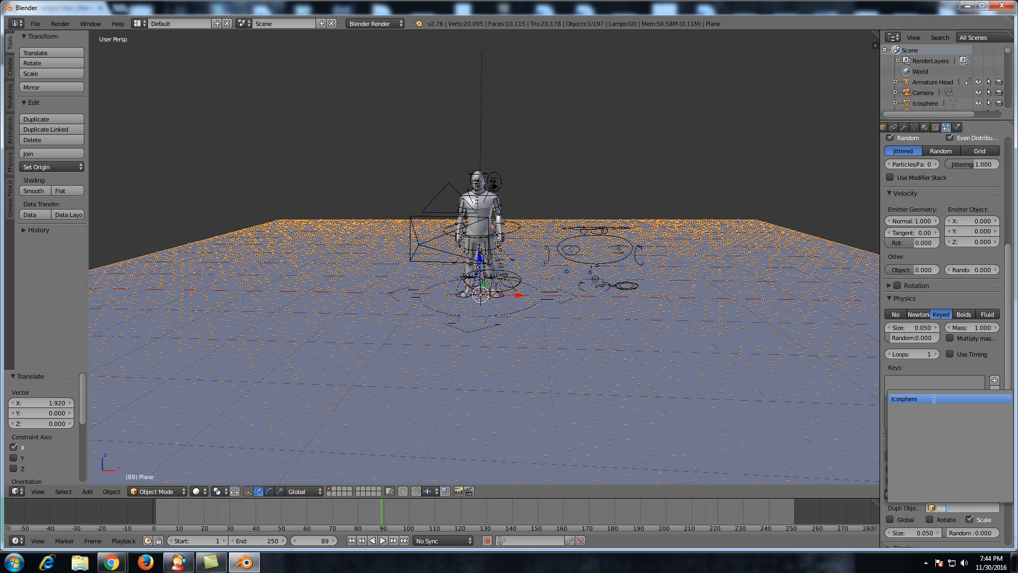
{"action": "left_click", "coordinate": [929, 398]}
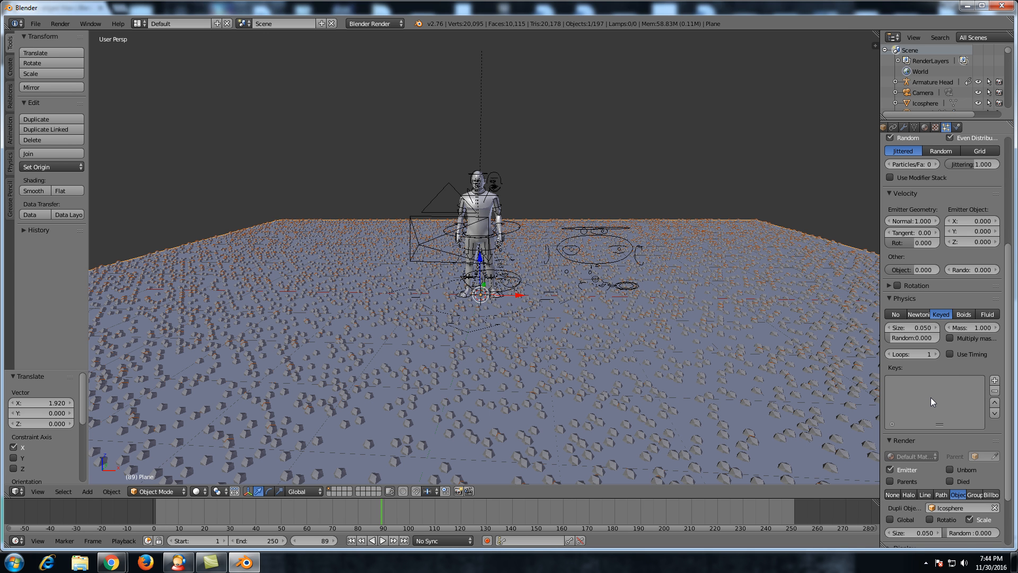
Enable rotation for the floor particles with a phase of 1.000 and a random phase of 2.000.
{"action": "left_click", "coordinate": [890, 284]}
{"action": "left_click", "coordinate": [896, 284]}
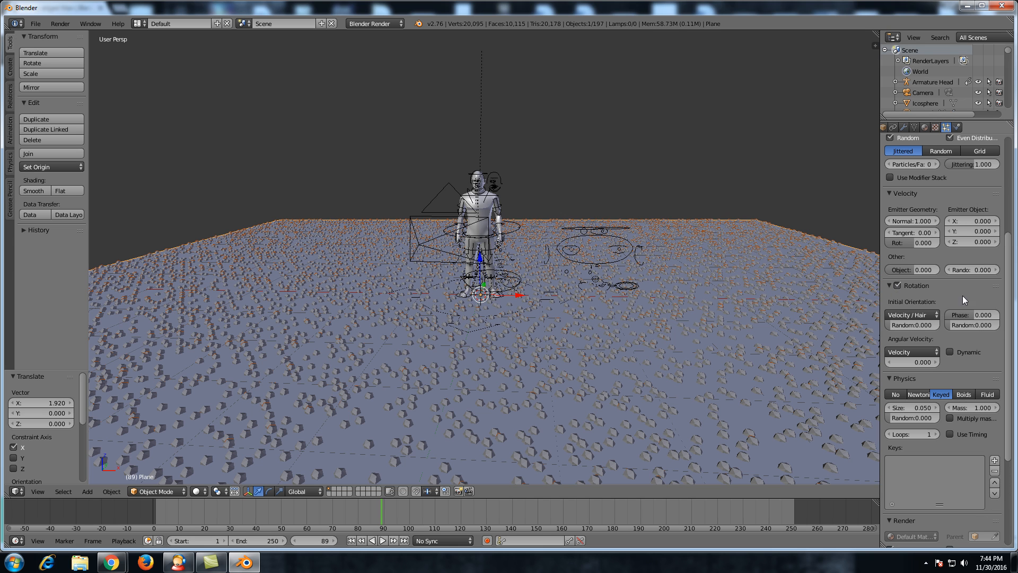
{"action": "left_click_drag", "start_coordinate": [974, 319], "coordinate": [997, 318]}
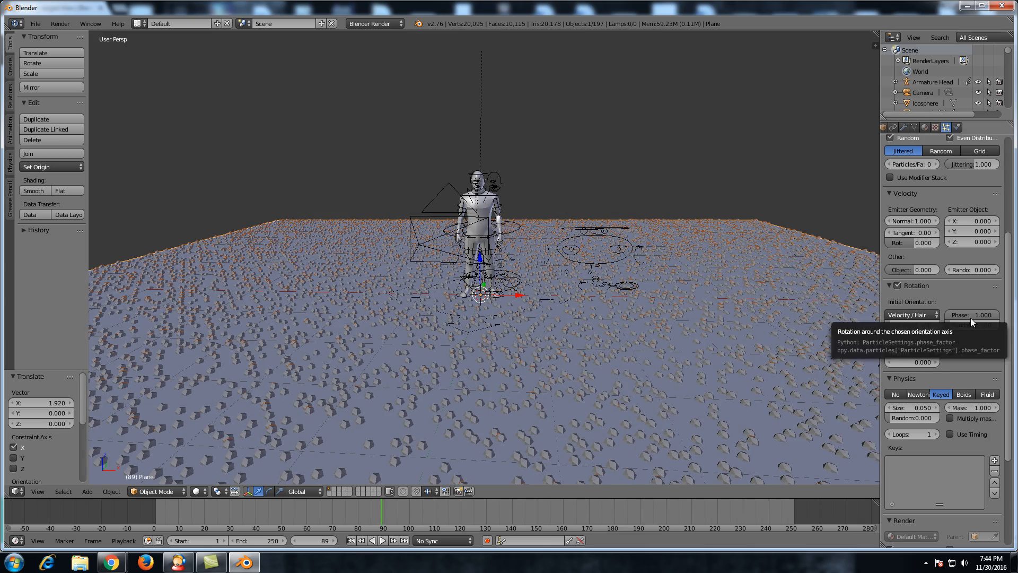
{"action": "left_click_drag", "start_coordinate": [957, 325], "coordinate": [1000, 325]}
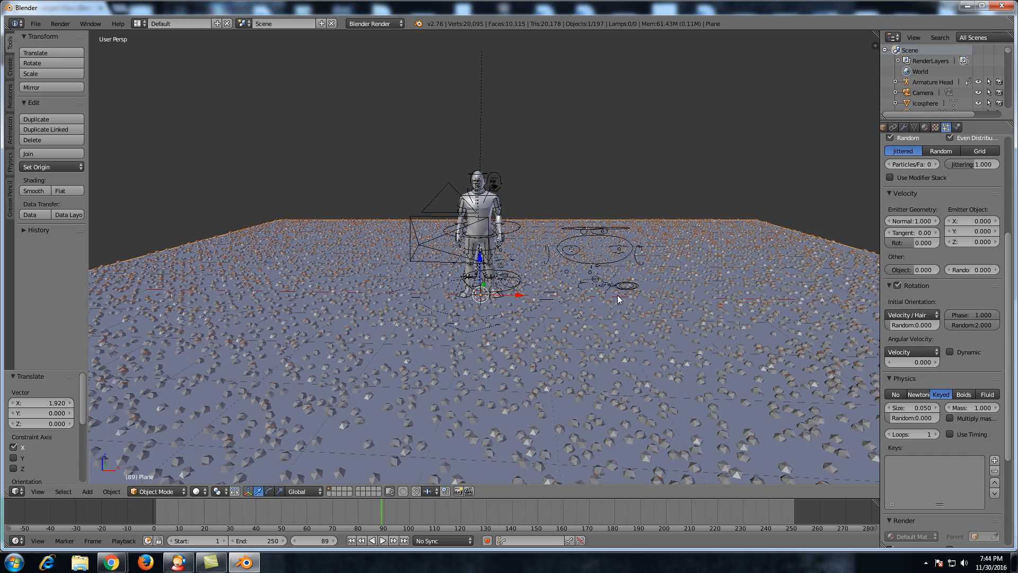
Scale the ico sphere beside the floor down to about 0.289 to shrink the sand grains.
{"action": "scroll", "coordinate": [625, 338], "scroll_direction": "up", "scroll_amount": 4}
{"action": "scroll", "coordinate": [626, 336], "scroll_direction": "down", "scroll_amount": 7}
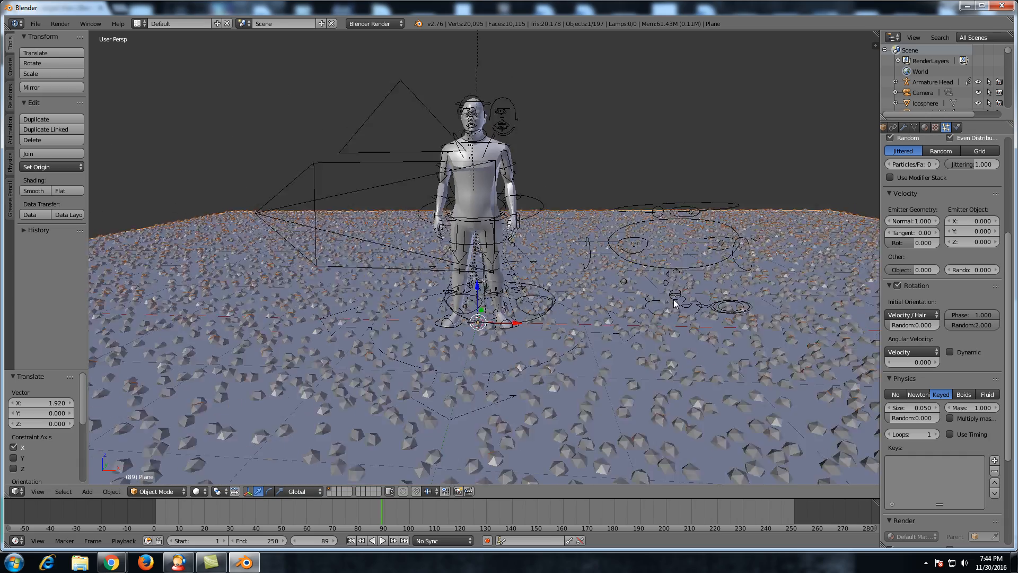
{"action": "scroll", "coordinate": [681, 298], "scroll_direction": "down", "scroll_amount": 2}
{"action": "scroll", "coordinate": [755, 308], "scroll_direction": "up", "scroll_amount": 4}
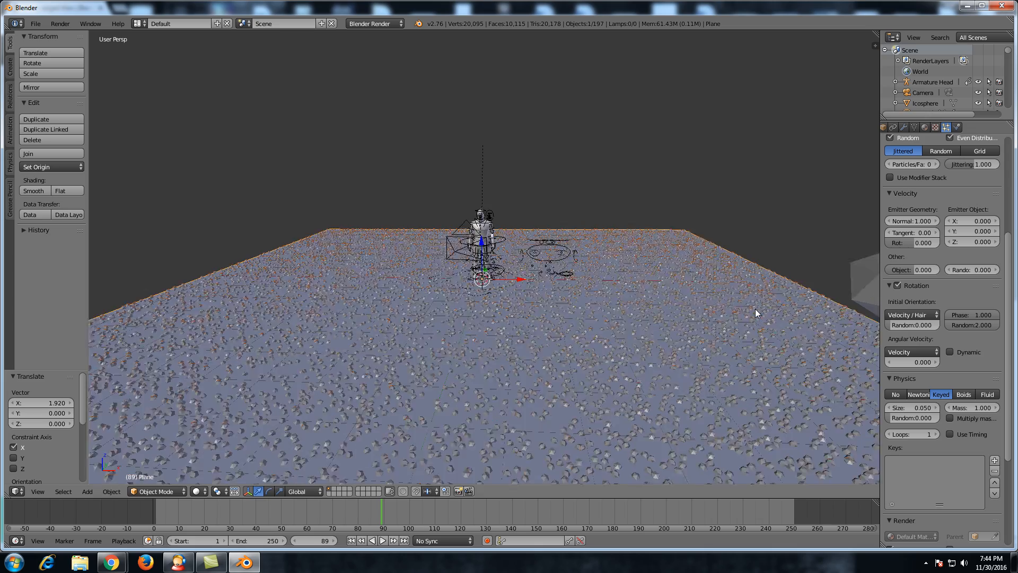
{"action": "scroll", "coordinate": [755, 309], "scroll_direction": "down", "scroll_amount": 4}
{"action": "scroll", "coordinate": [756, 309], "scroll_direction": "up", "scroll_amount": 2}
{"action": "right_click", "coordinate": [797, 276]}
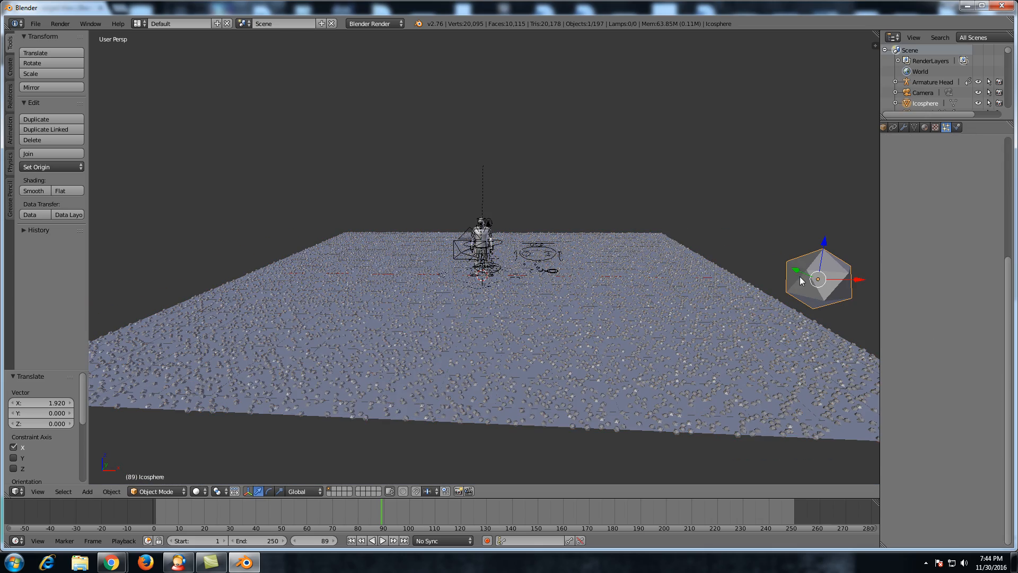
{"action": "key", "text": "s"}
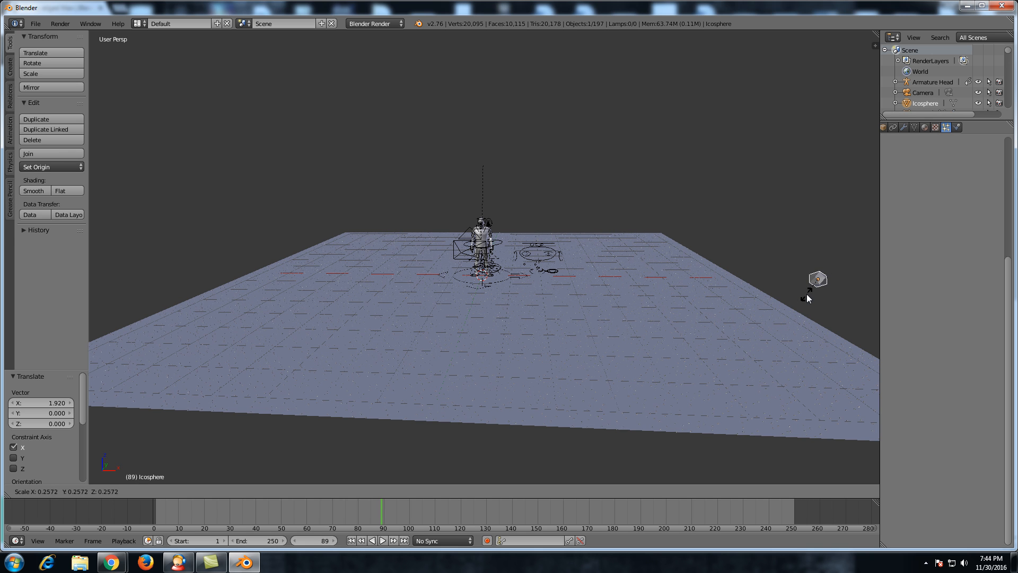
{"action": "left_click", "coordinate": [807, 300]}
{"action": "scroll", "coordinate": [638, 286], "scroll_direction": "up", "scroll_amount": 5}
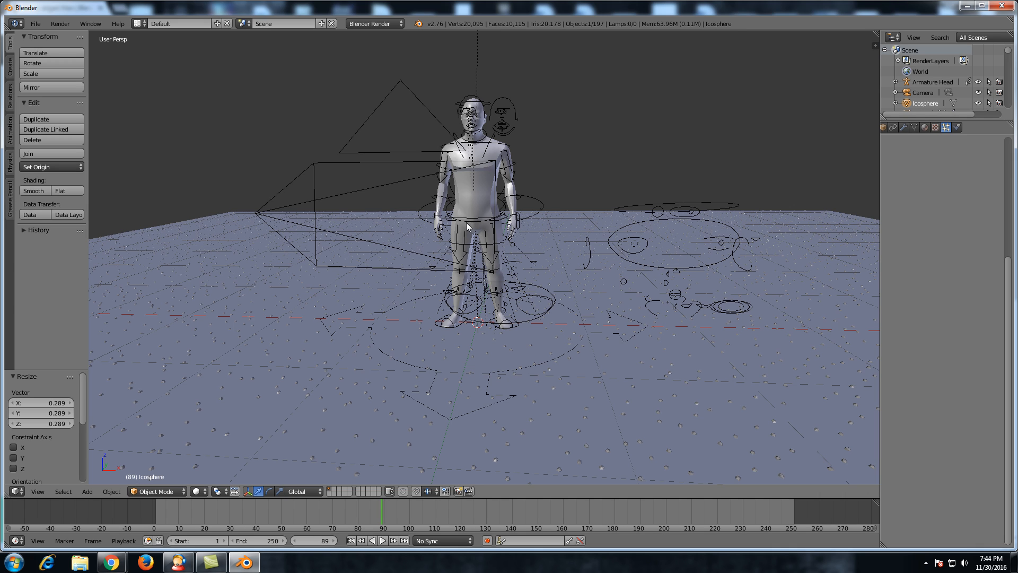
Check the particle settings of the low-poly man, and reselect the floor plane.
{"action": "right_click", "coordinate": [463, 199]}
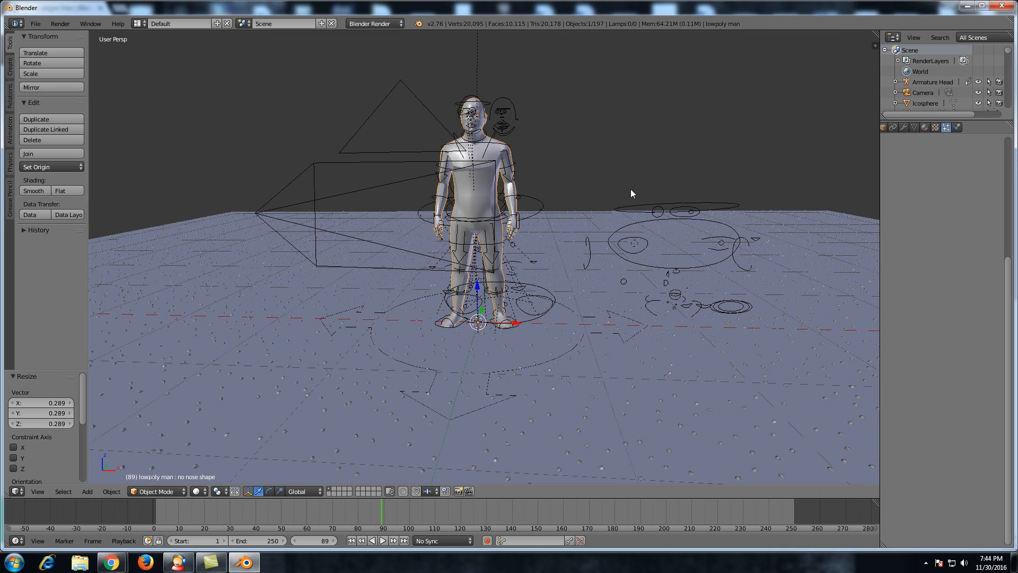
{"action": "left_click", "coordinate": [935, 127]}
{"action": "left_click", "coordinate": [947, 128]}
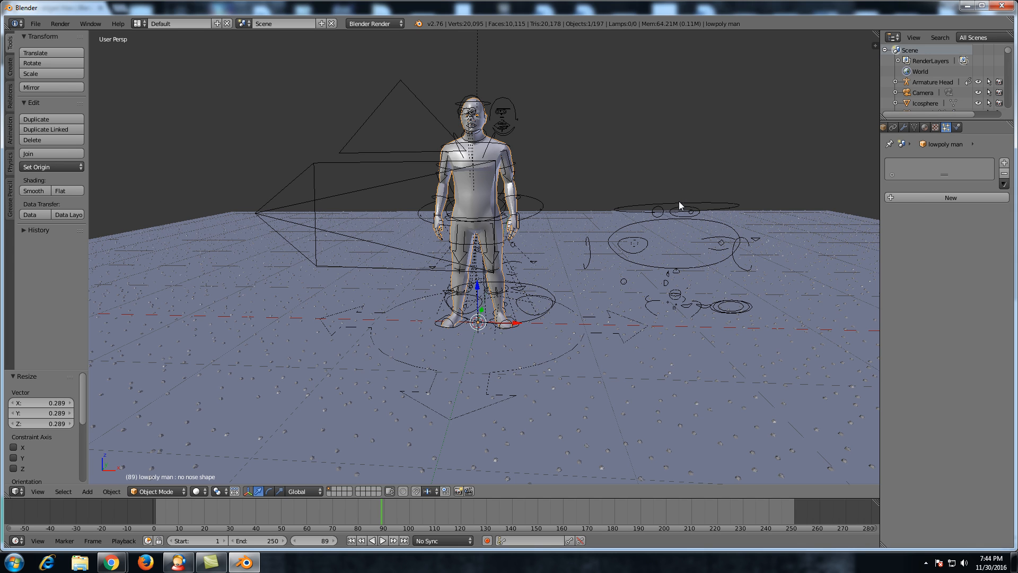
{"action": "right_click", "coordinate": [641, 368]}
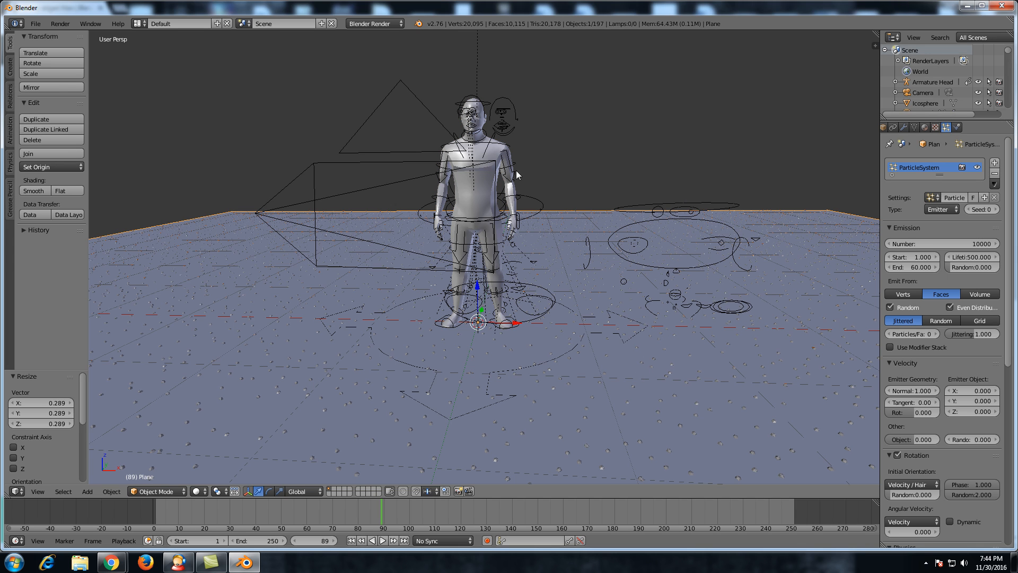
Add a particle system to the low-poly man and set its particle number to 10000.
{"action": "right_click", "coordinate": [473, 187]}
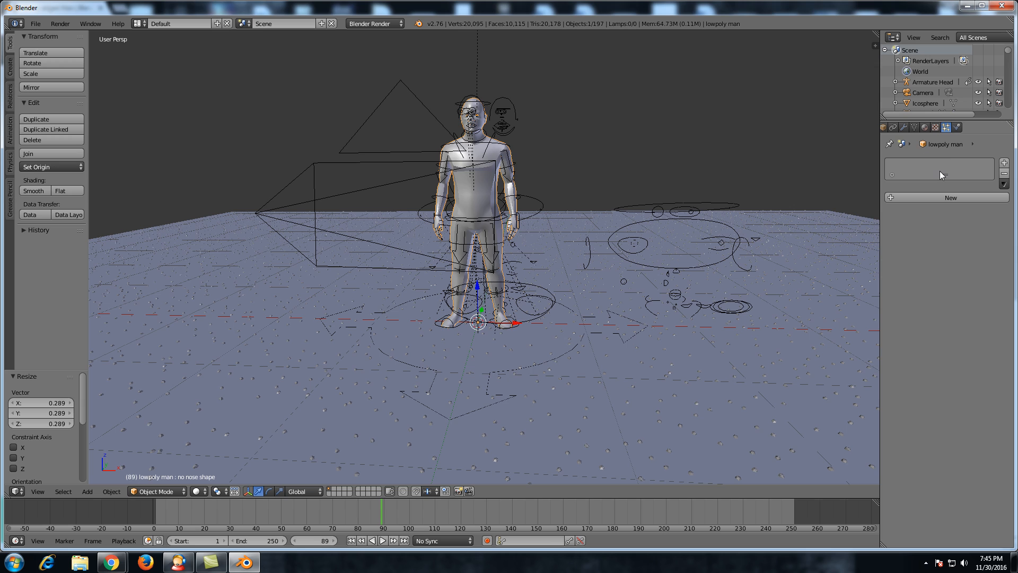
{"action": "left_click", "coordinate": [946, 199]}
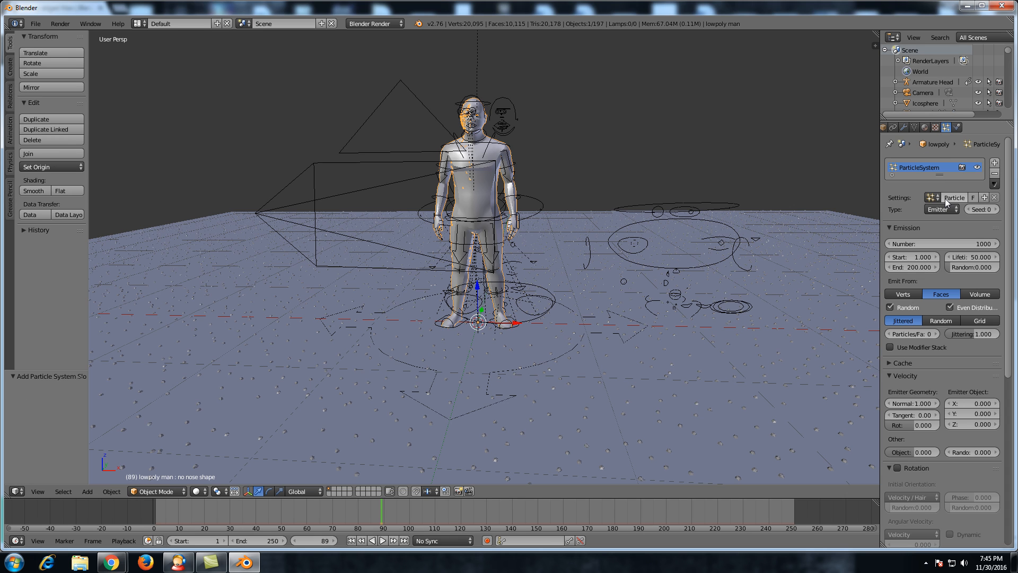
{"action": "left_click", "coordinate": [951, 244]}
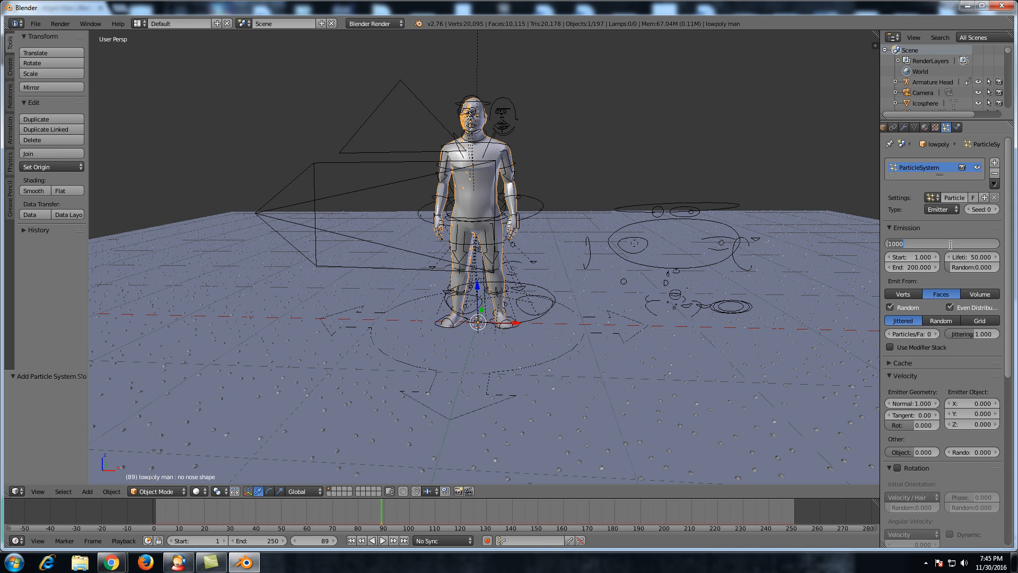
{"action": "type", "text": "10000"}
{"action": "key", "text": "Return"}
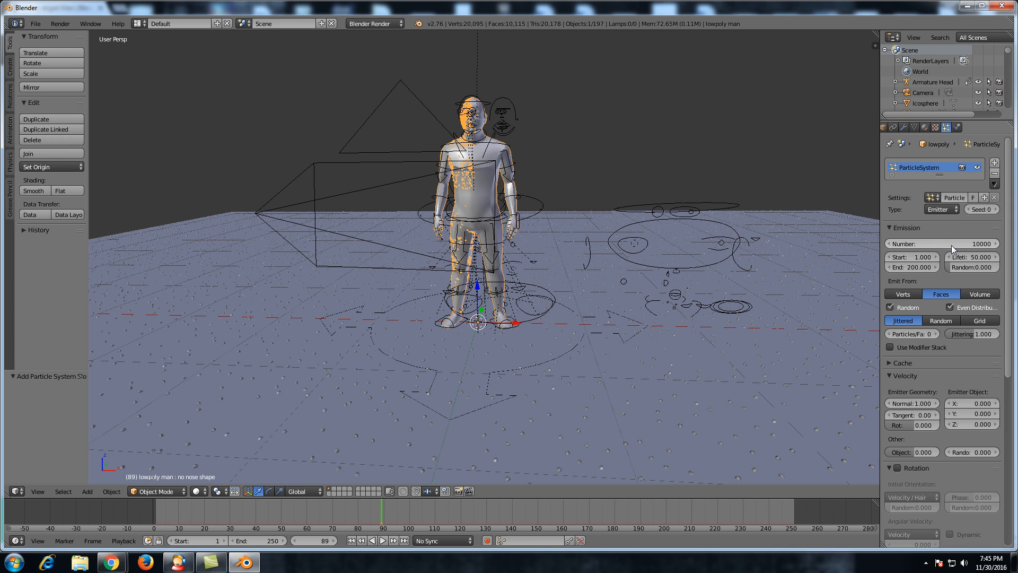
Set the man's particle emission to start at 1 and end at 1, with a lifetime of 500.
{"action": "left_click", "coordinate": [916, 253]}
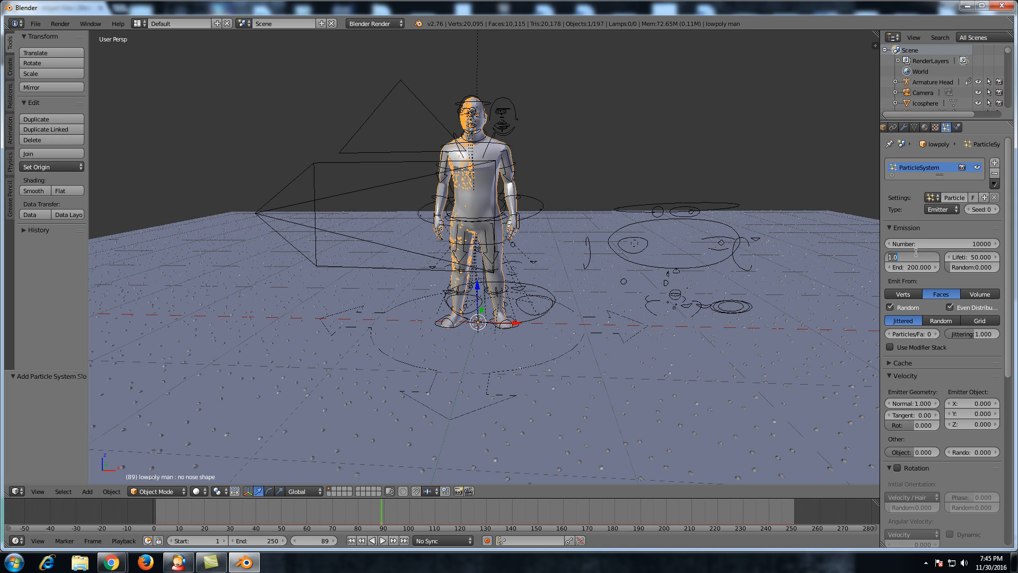
{"action": "type", "text": "1"}
{"action": "left_click", "coordinate": [916, 268]}
{"action": "type", "text": "1"}
{"action": "left_click", "coordinate": [976, 255]}
{"action": "type", "text": "500"}
Reorder the man's modifiers so the particle system sits directly above Edge Split and below Subdivision Surface.
{"action": "scroll", "coordinate": [955, 127], "scroll_direction": "left", "scroll_amount": 3}
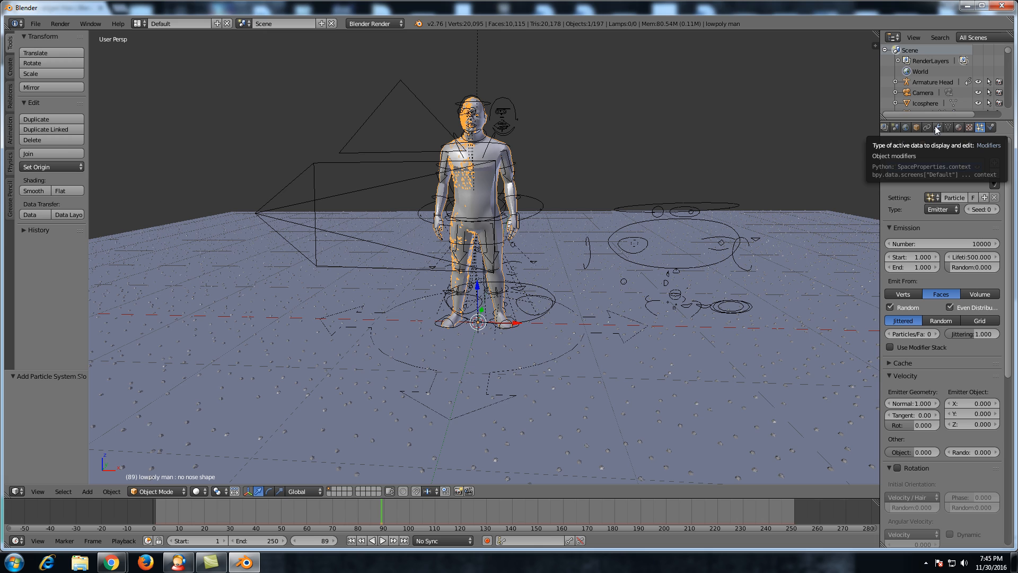
{"action": "left_click", "coordinate": [937, 128]}
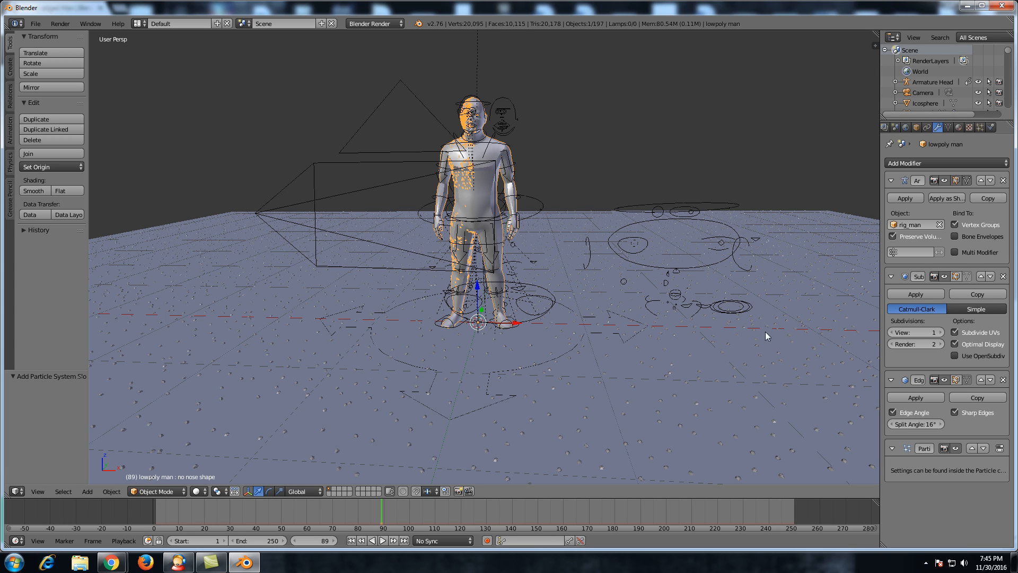
{"action": "left_click", "coordinate": [973, 448]}
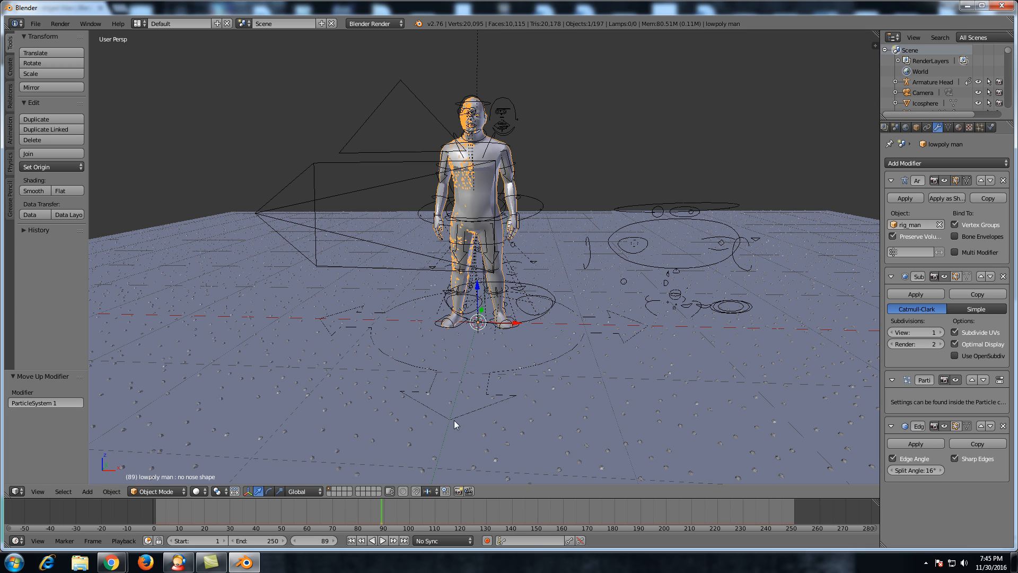
Play the animation briefly from frame 0 to check how the man's particles behave.
{"action": "left_click_drag", "start_coordinate": [179, 515], "coordinate": [119, 516]}
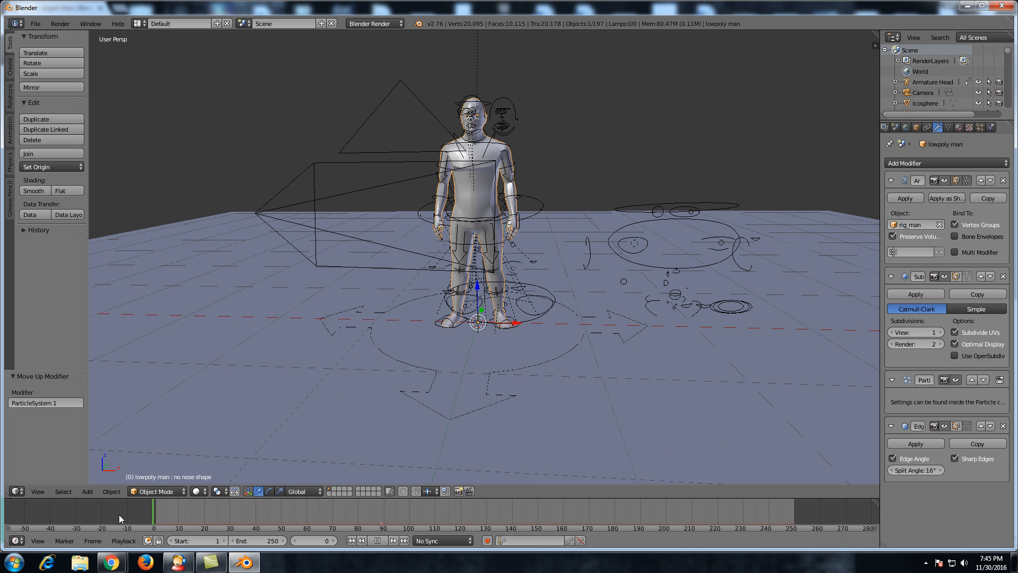
{"action": "key", "text": "alt+a"}
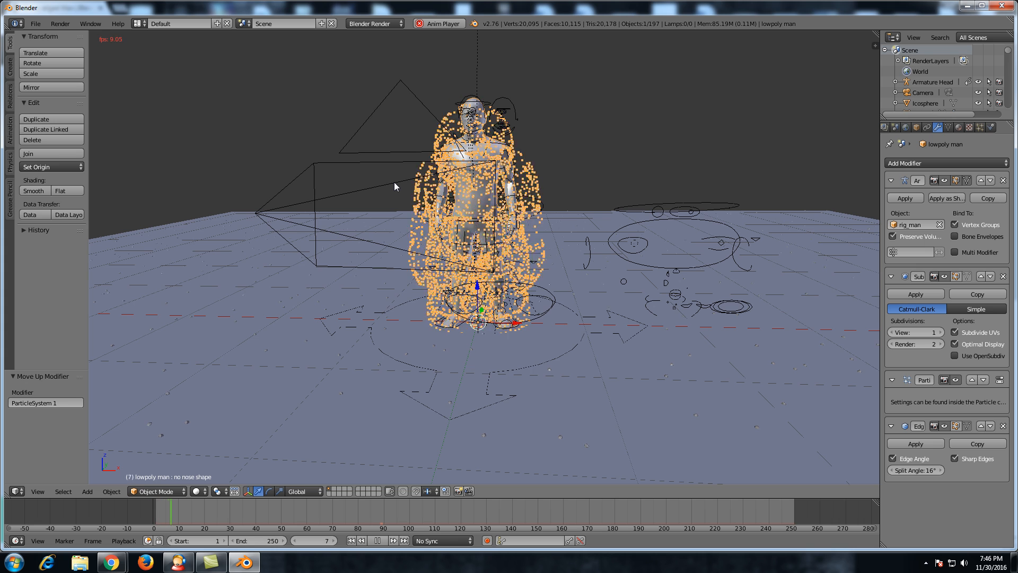
{"action": "key", "text": "alt+a"}
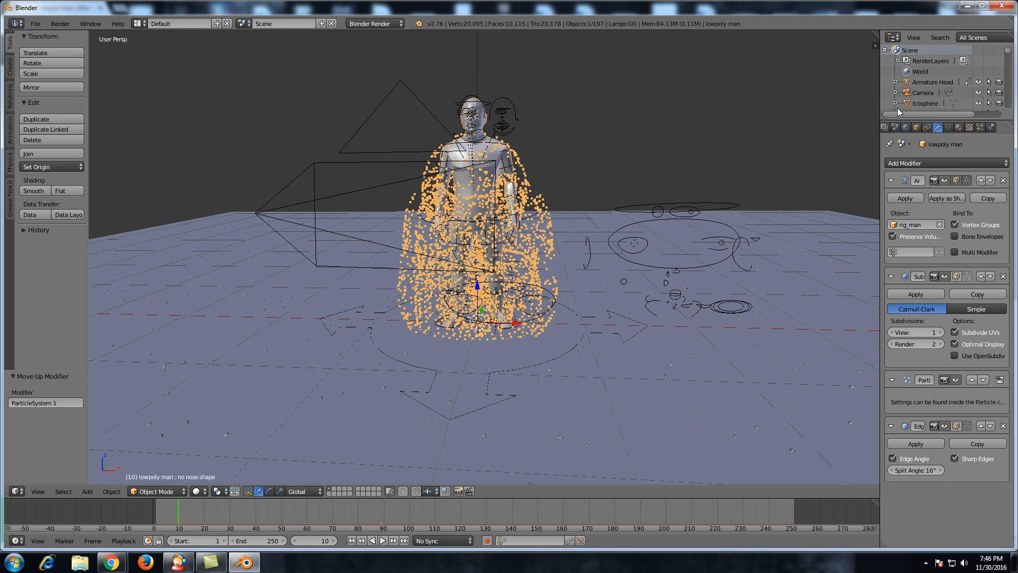
Set the normal emission velocity of the man's particles to 0 and their physics type to No.
{"action": "left_click", "coordinate": [980, 128]}
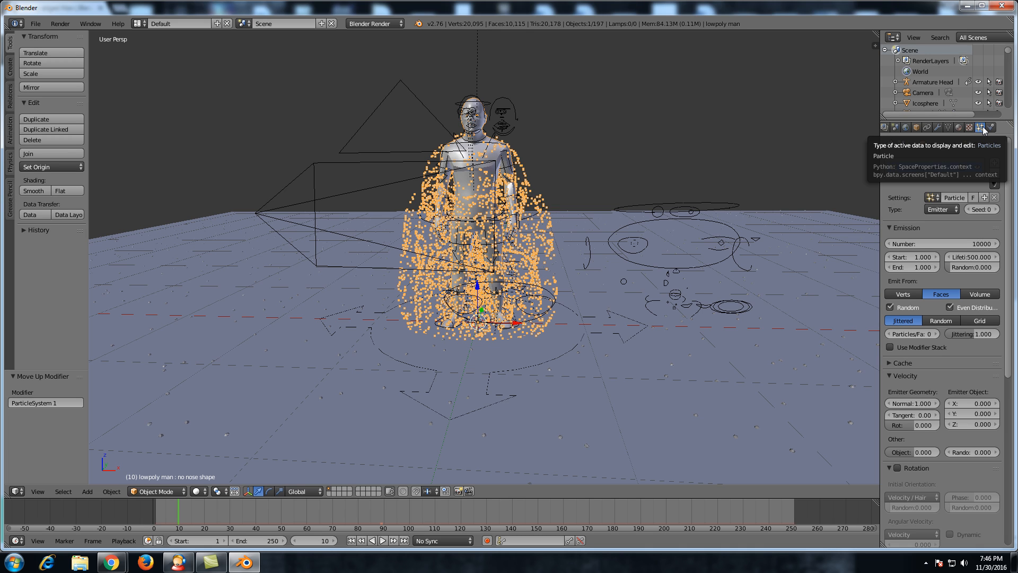
{"action": "scroll", "coordinate": [937, 208], "scroll_direction": "down", "scroll_amount": 4}
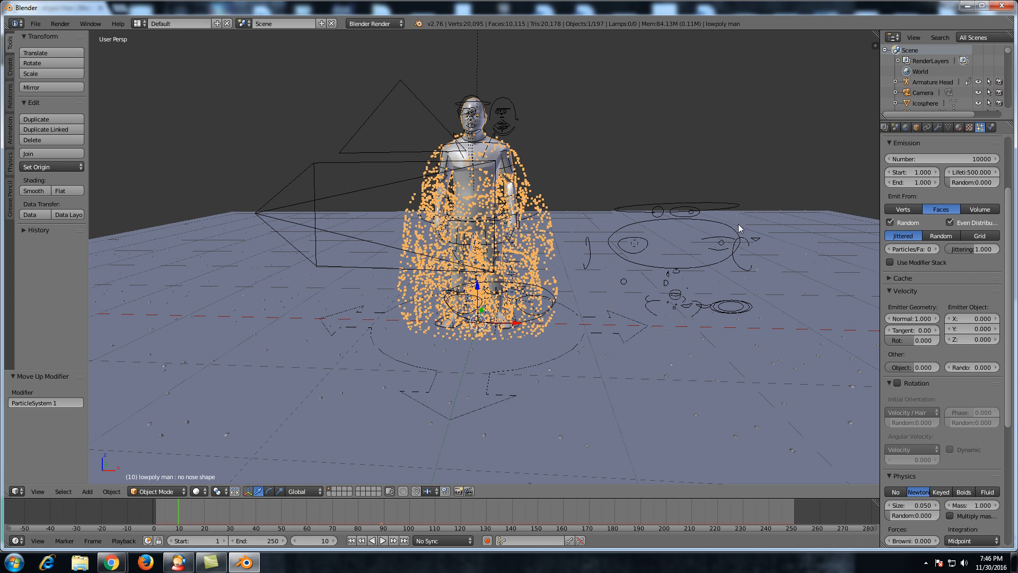
{"action": "left_click", "coordinate": [918, 318]}
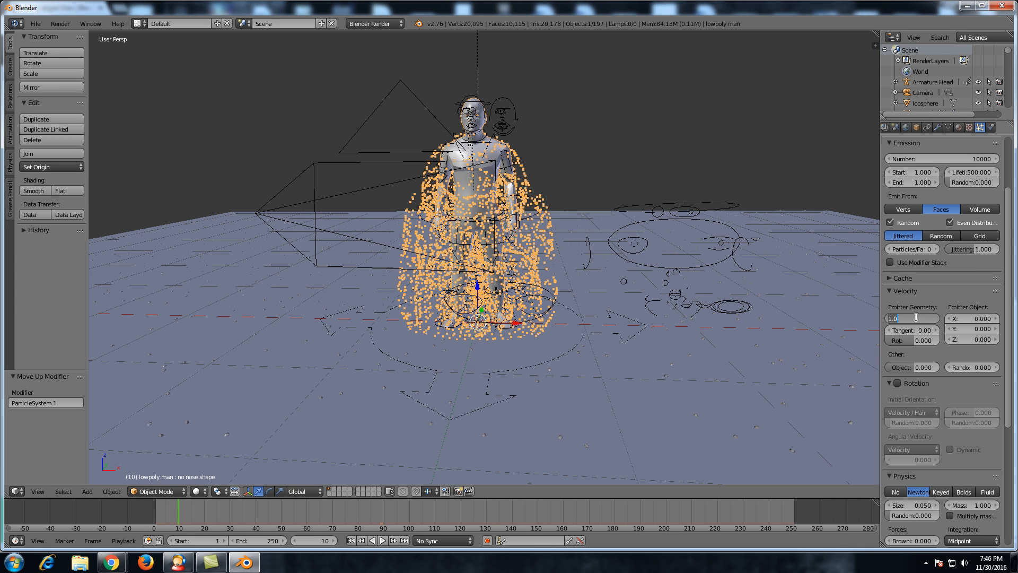
{"action": "type", "text": "0"}
{"action": "key", "text": "Return"}
{"action": "scroll", "coordinate": [923, 324], "scroll_direction": "down", "scroll_amount": 4}
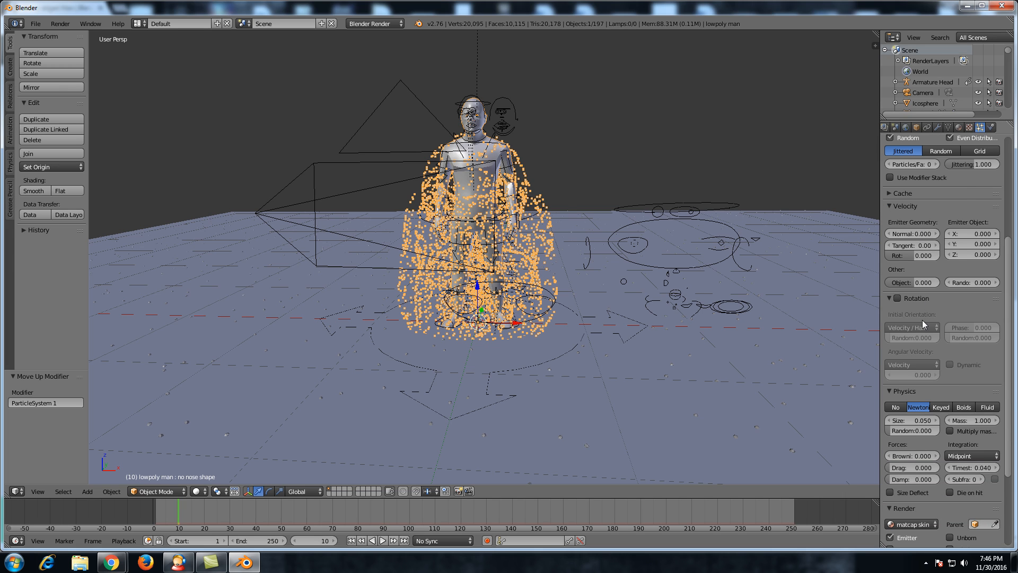
{"action": "left_click", "coordinate": [896, 408]}
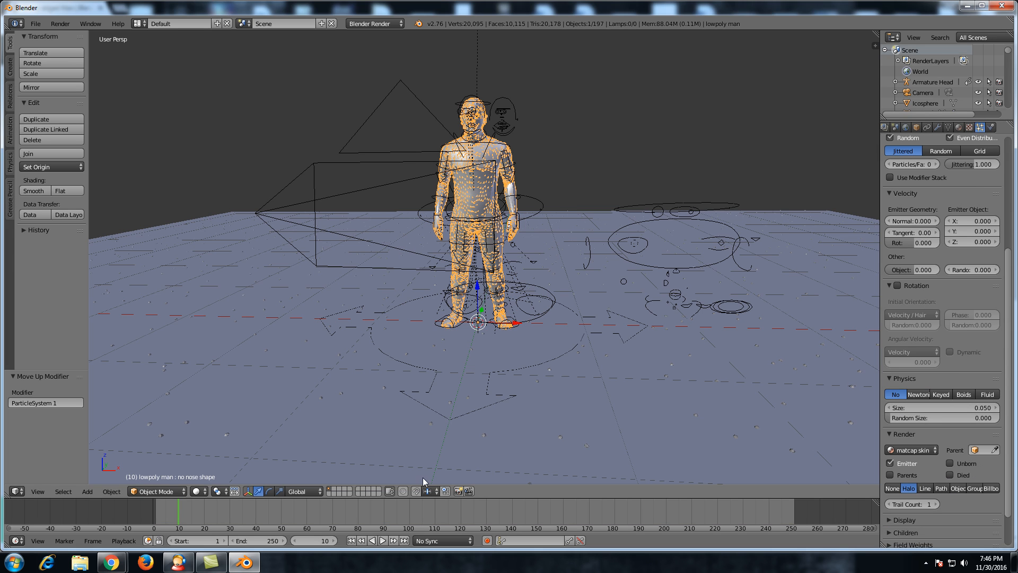
Replay the animation from frame 0 to check the man's particles with physics turned off.
{"action": "left_click", "coordinate": [154, 504]}
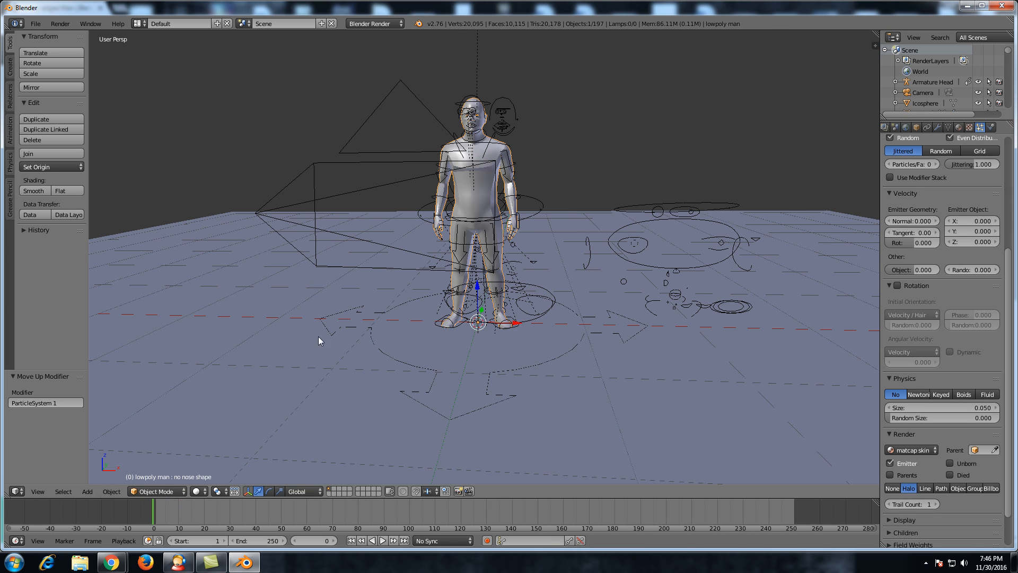
{"action": "key", "text": "alt+a"}
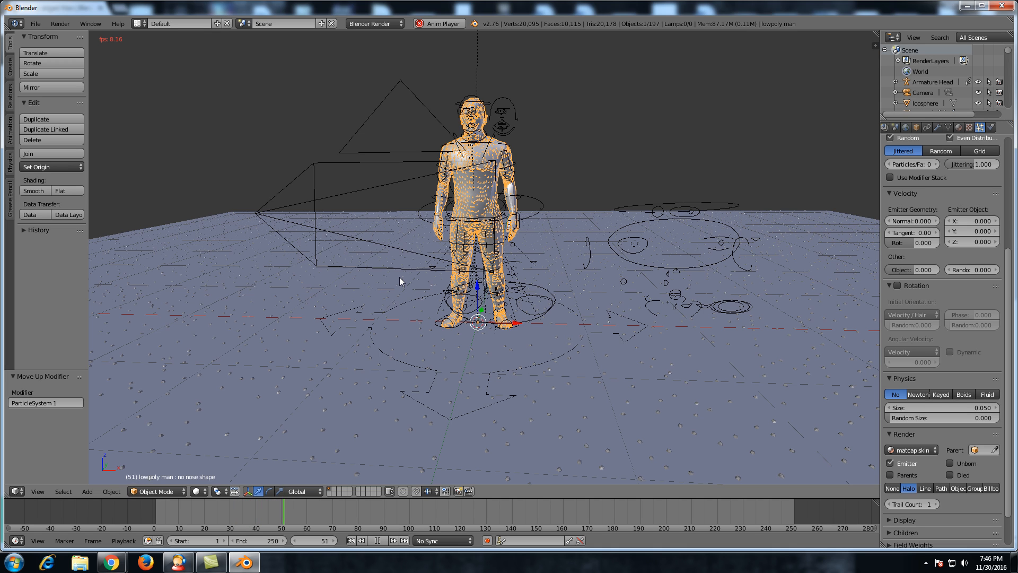
{"action": "key", "text": "alt+a"}
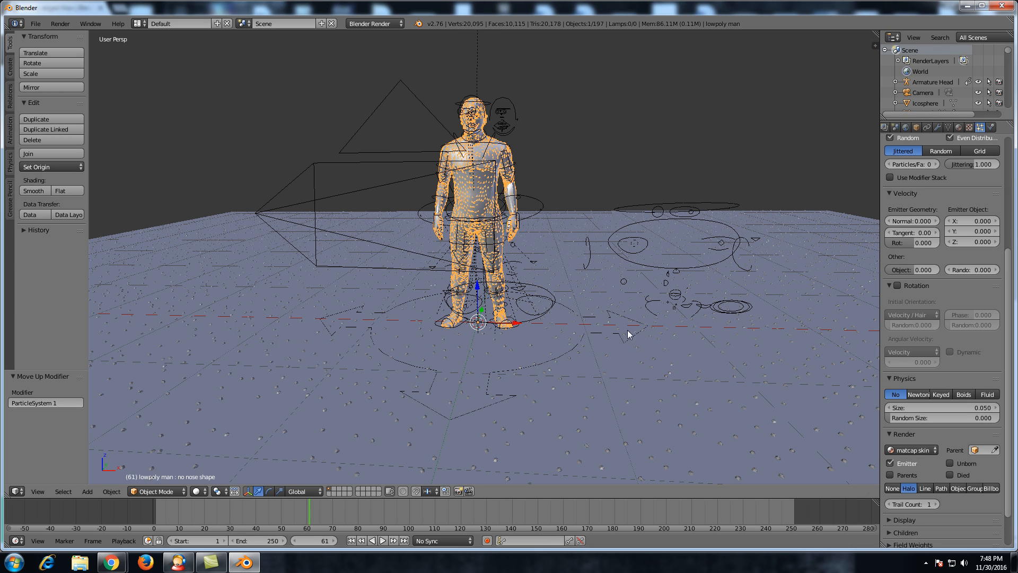
Select the floor plane and add two keys to its keyed particle physics.
{"action": "right_click", "coordinate": [716, 393]}
{"action": "scroll", "coordinate": [940, 365], "scroll_direction": "down", "scroll_amount": 4}
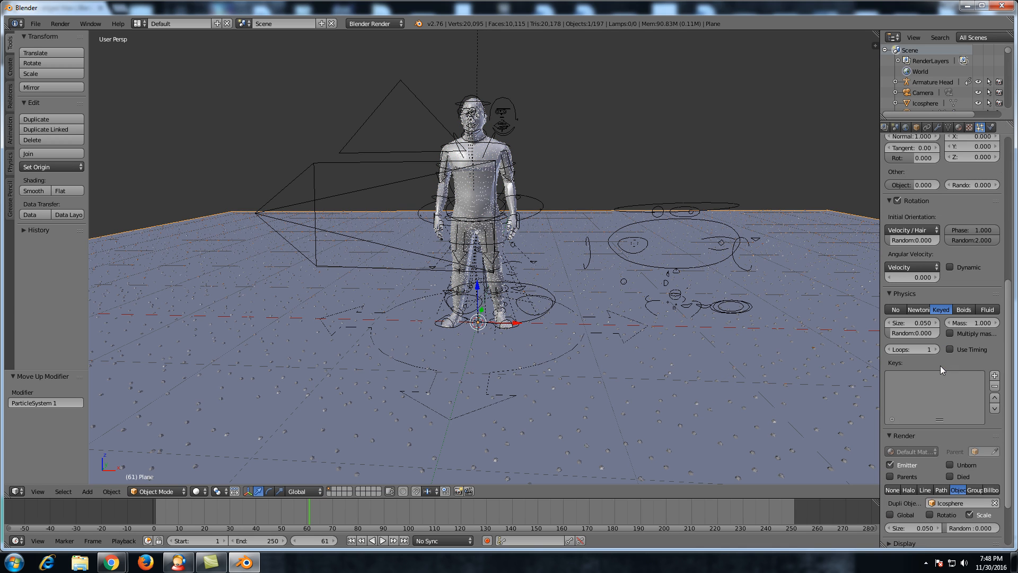
{"action": "scroll", "coordinate": [942, 367], "scroll_direction": "down", "scroll_amount": 1}
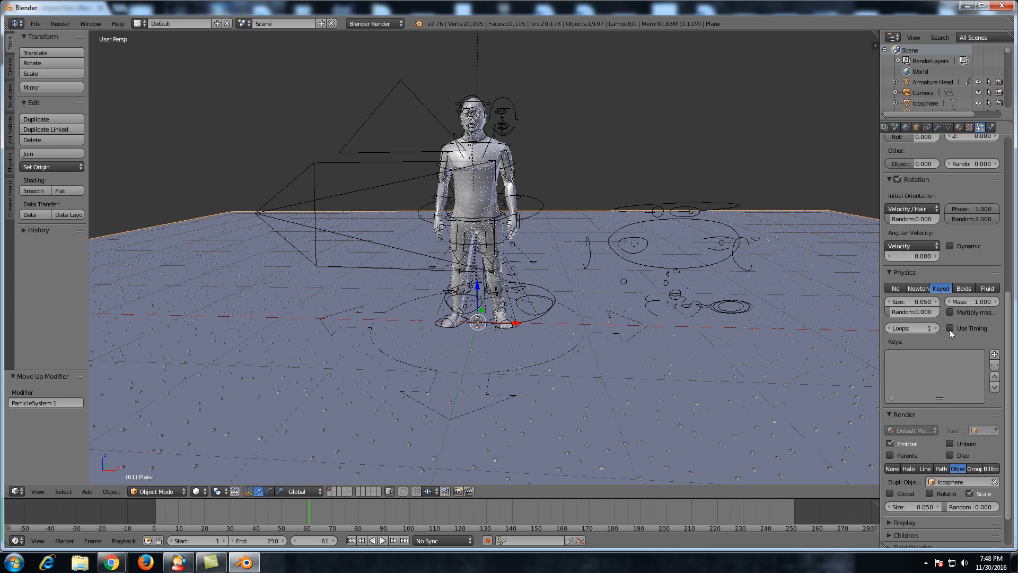
{"action": "left_click", "coordinate": [994, 356]}
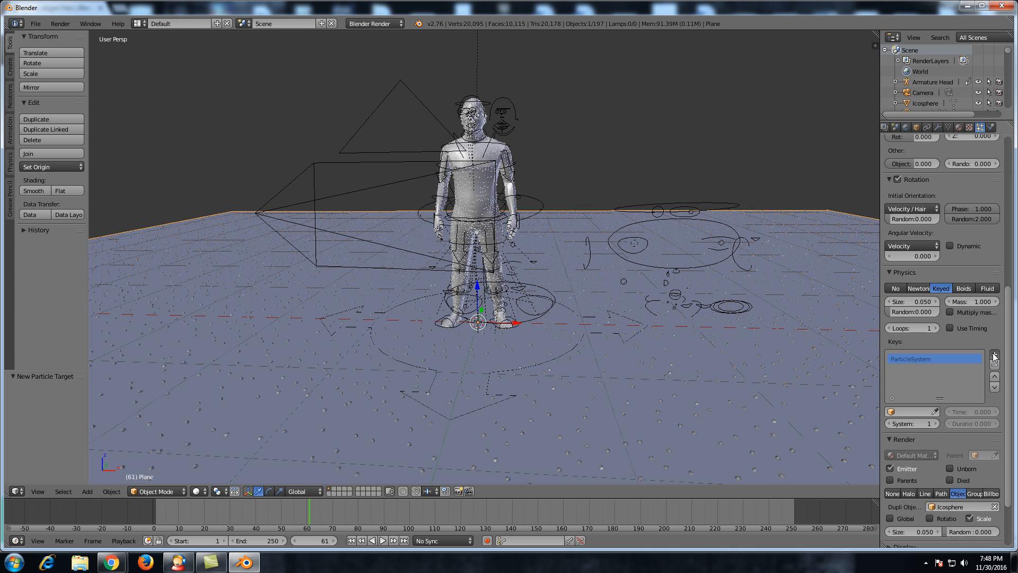
{"action": "left_click", "coordinate": [994, 357]}
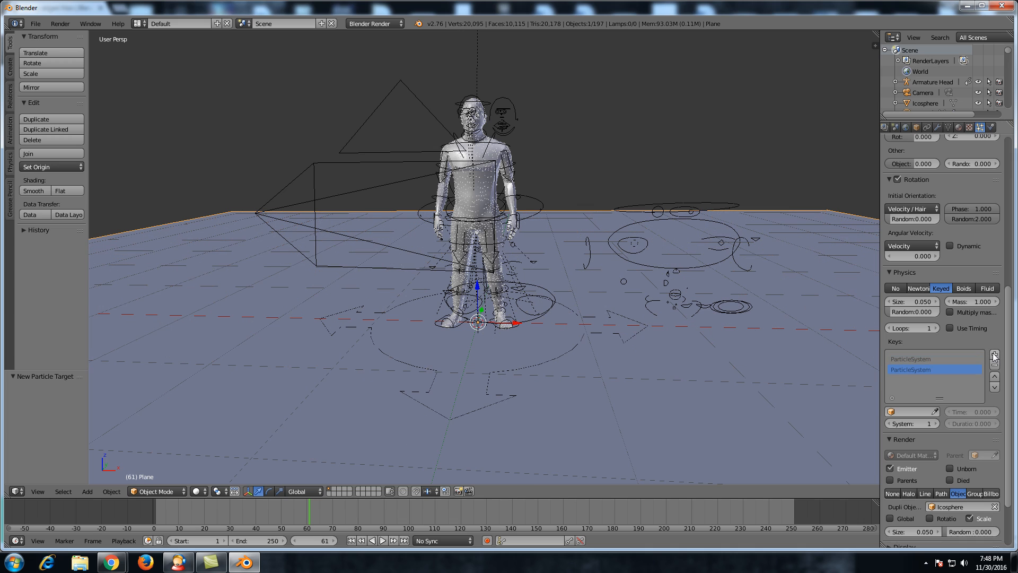
Set Plane as the target object of the floor particles' first key.
{"action": "left_click", "coordinate": [923, 360]}
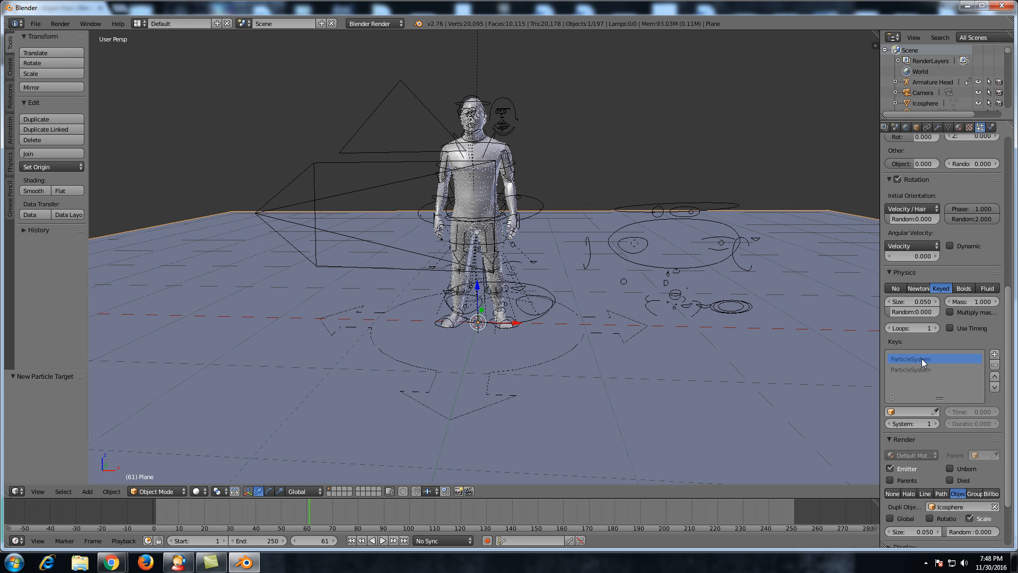
{"action": "left_click", "coordinate": [911, 412]}
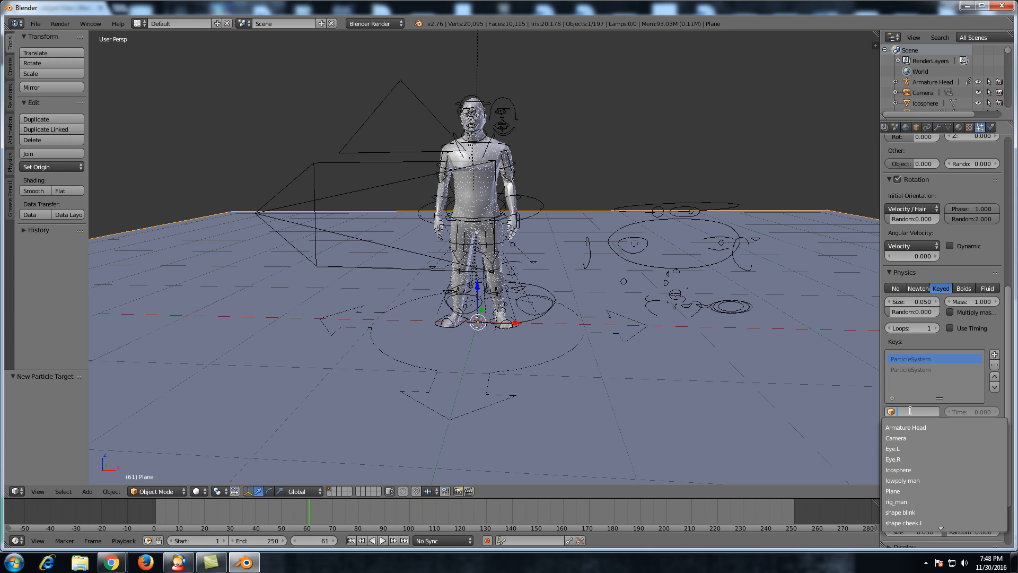
{"action": "type", "text": "plane"}
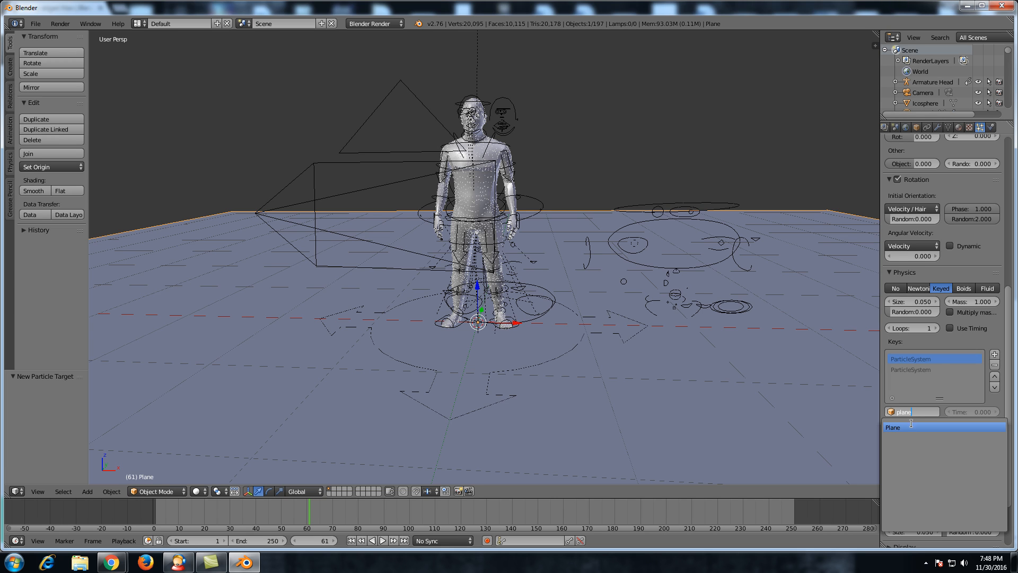
{"action": "left_click", "coordinate": [912, 424]}
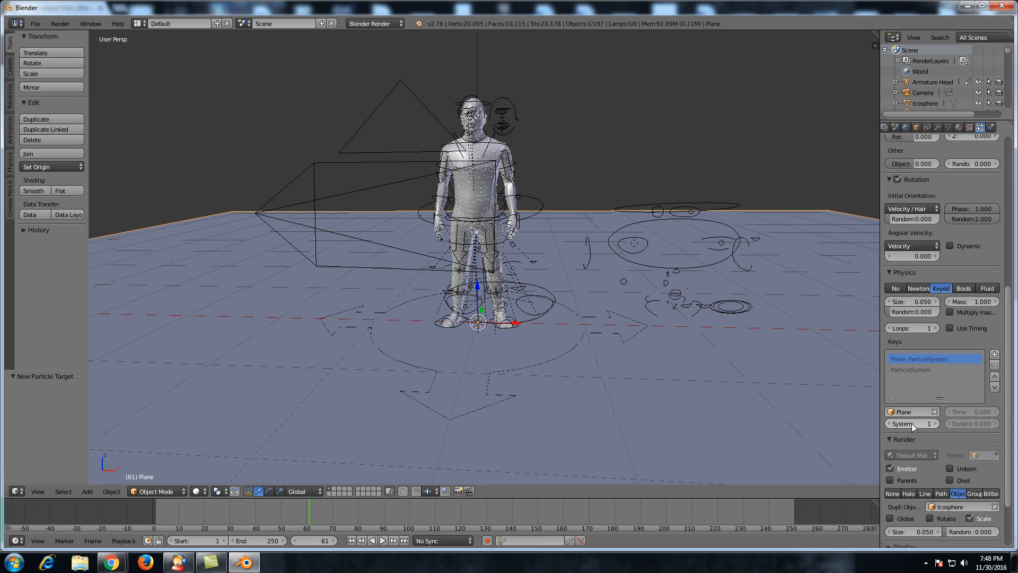
Enable Use Timing for the floor particles' keys and set lowpoly man as the second key's target.
{"action": "left_click", "coordinate": [953, 326]}
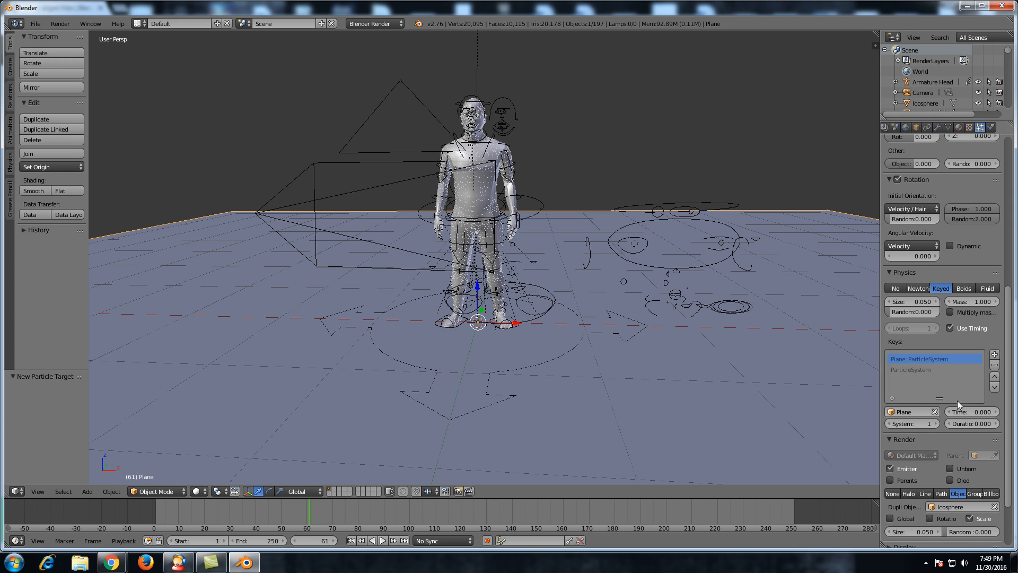
{"action": "left_click", "coordinate": [928, 368]}
{"action": "left_click", "coordinate": [911, 411]}
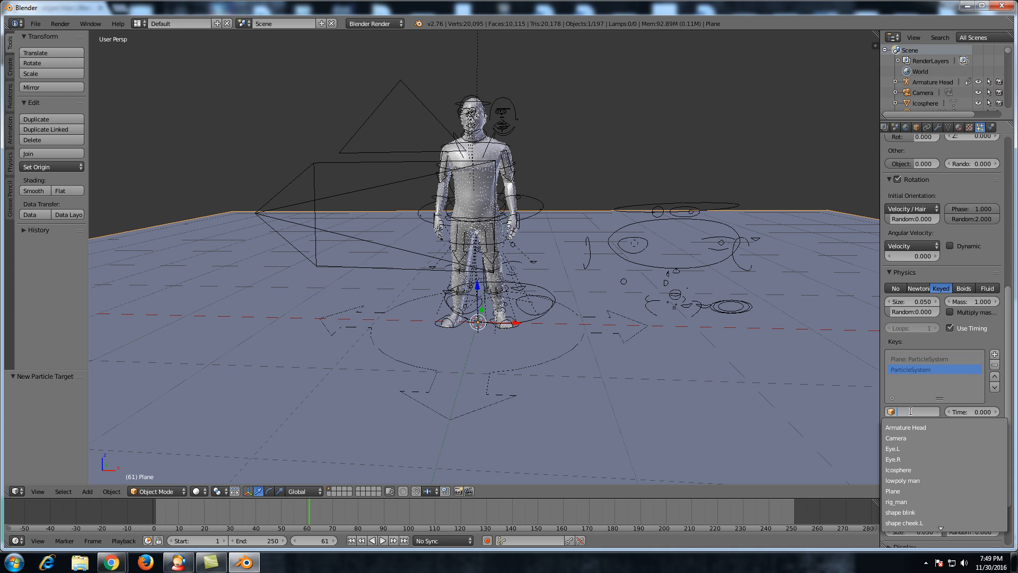
{"action": "type", "text": "man"}
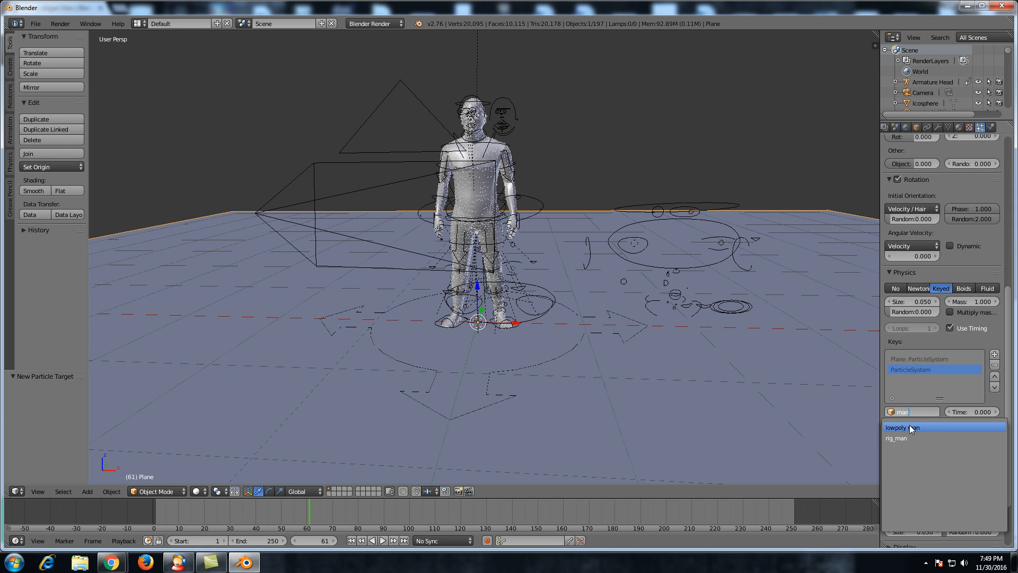
{"action": "left_click", "coordinate": [913, 427]}
Give the lowpoly man key a time of 80 and a duration of 100.
{"action": "left_click", "coordinate": [965, 414]}
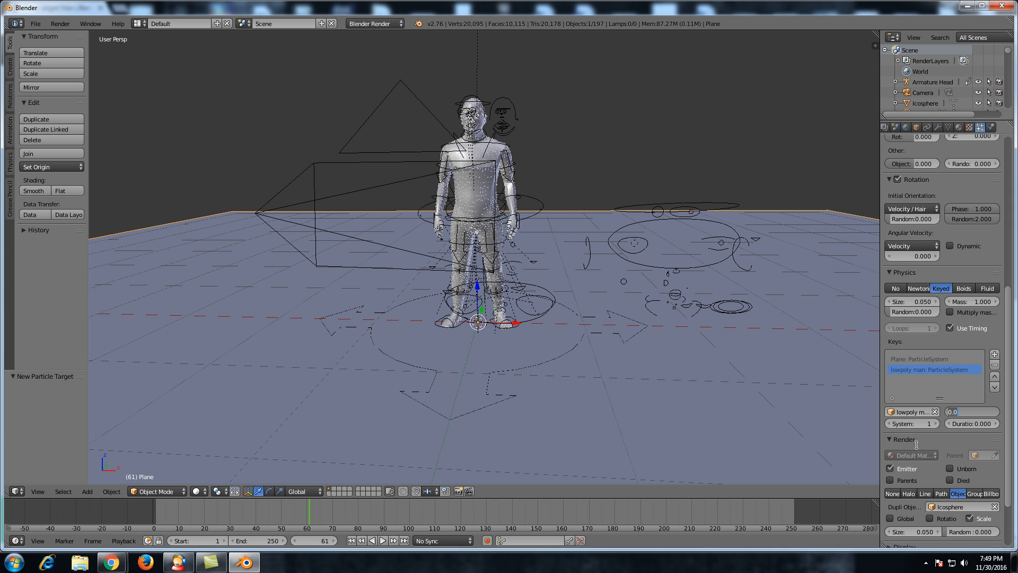
{"action": "type", "text": "80"}
{"action": "key", "text": "Tab"}
{"action": "type", "text": "10"}
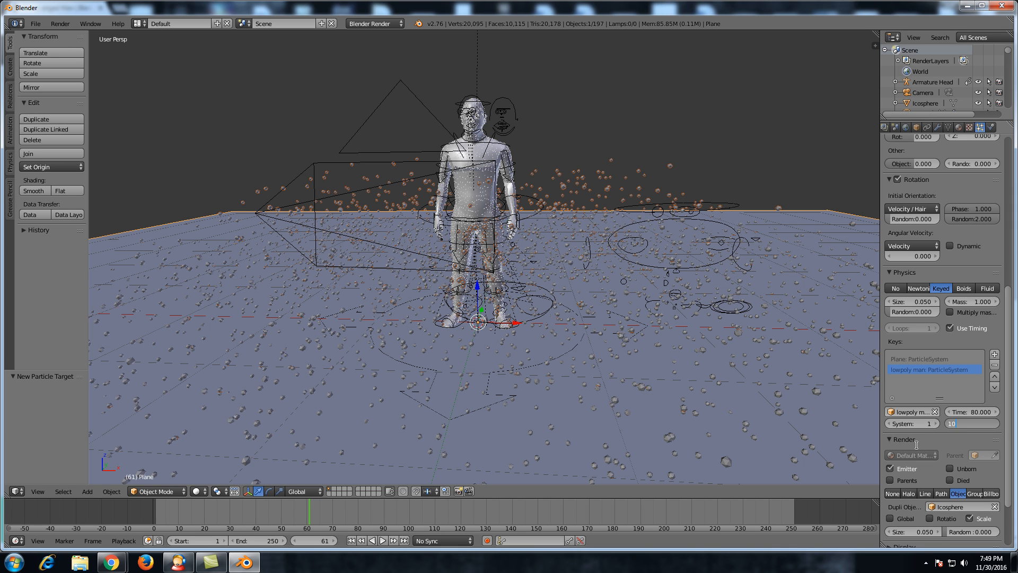
{"action": "key", "text": "Return"}
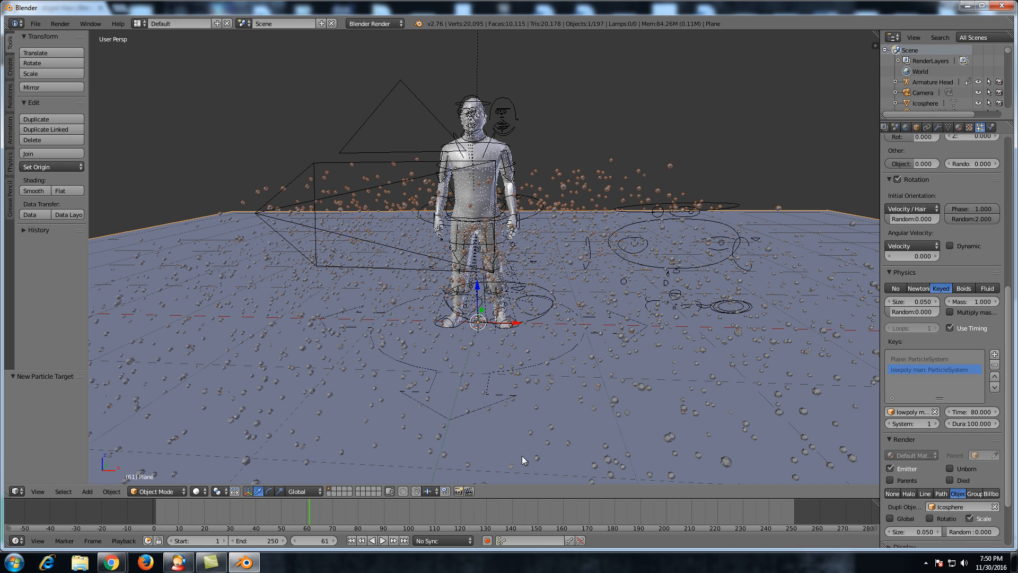
Play the animation from frame 0 to check the sand moving from the floor onto the man.
{"action": "left_click", "coordinate": [135, 501]}
{"action": "left_click", "coordinate": [334, 540]}
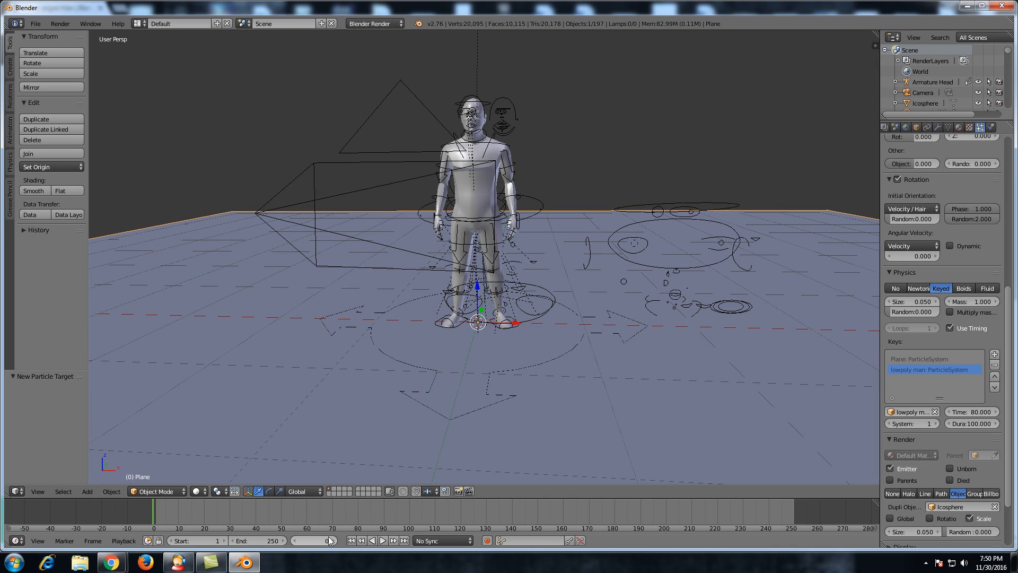
{"action": "key", "text": "alt+a"}
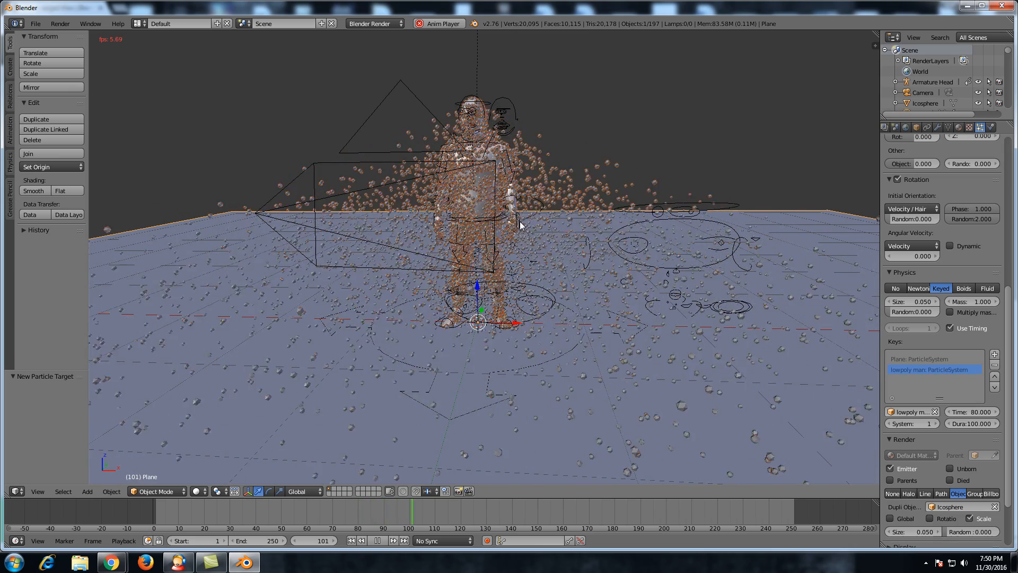
Inspect the sand gathering on the man's torso and legs up close and from the side during playback, and stop the animation.
{"action": "scroll", "coordinate": [522, 225], "scroll_direction": "up", "scroll_amount": 1}
{"action": "scroll", "coordinate": [522, 226], "scroll_direction": "up", "scroll_amount": 3}
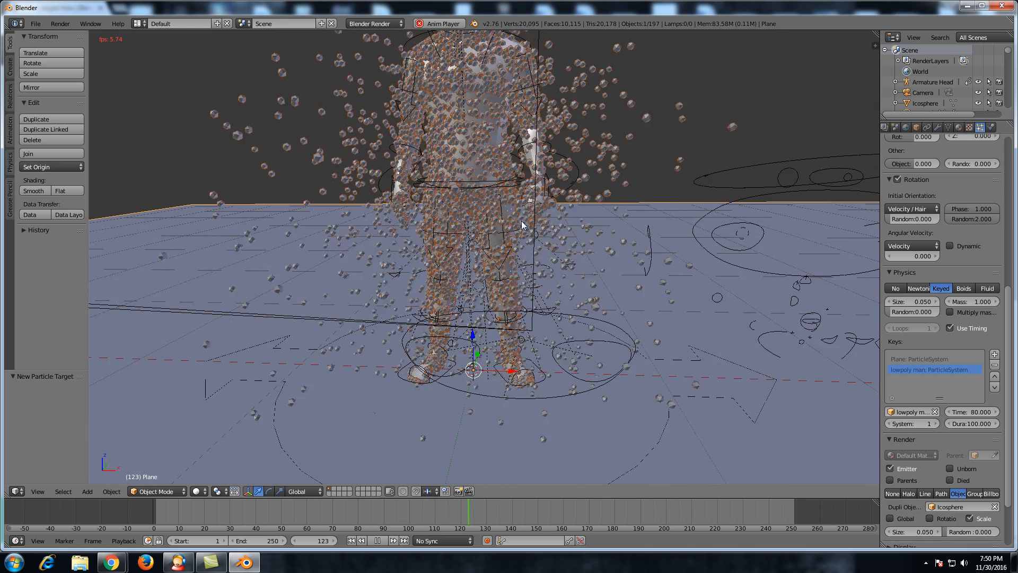
{"action": "scroll", "coordinate": [561, 167], "scroll_direction": "up", "scroll_amount": 2}
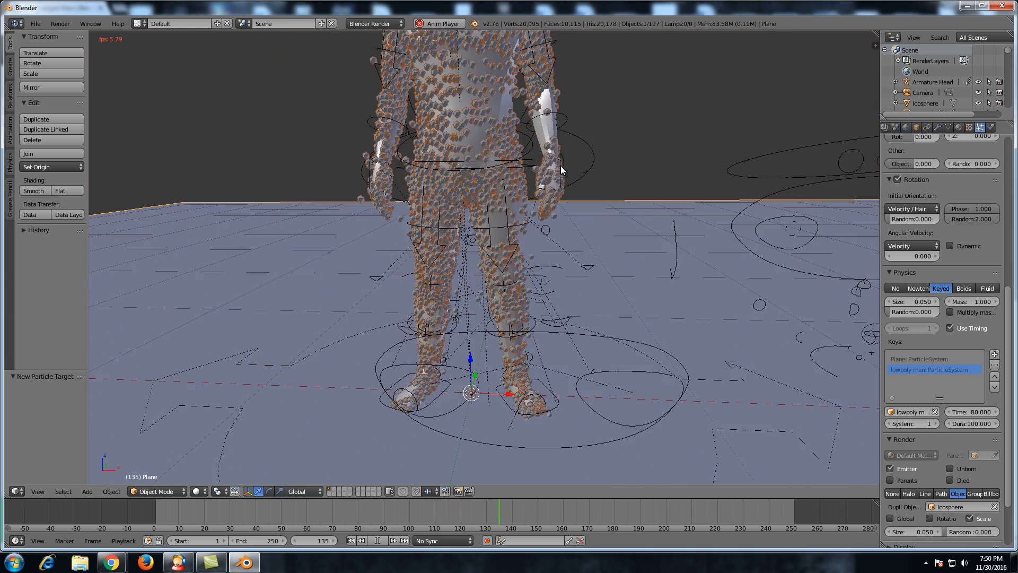
{"action": "scroll", "coordinate": [561, 166], "scroll_direction": "down", "scroll_amount": 3}
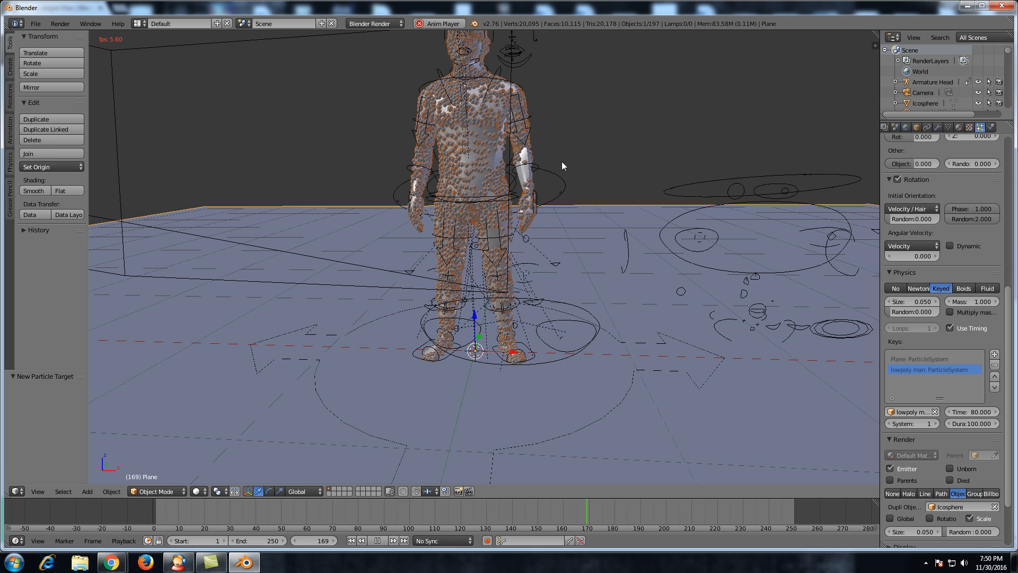
{"action": "middle_click_drag", "start_coordinate": [464, 189], "coordinate": [577, 183]}
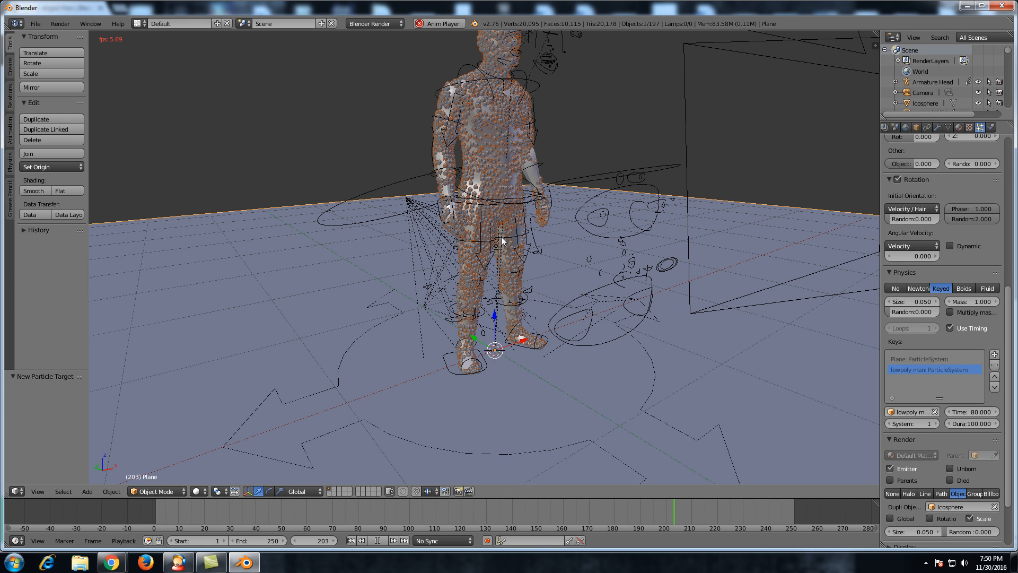
{"action": "key", "text": "alt+a"}
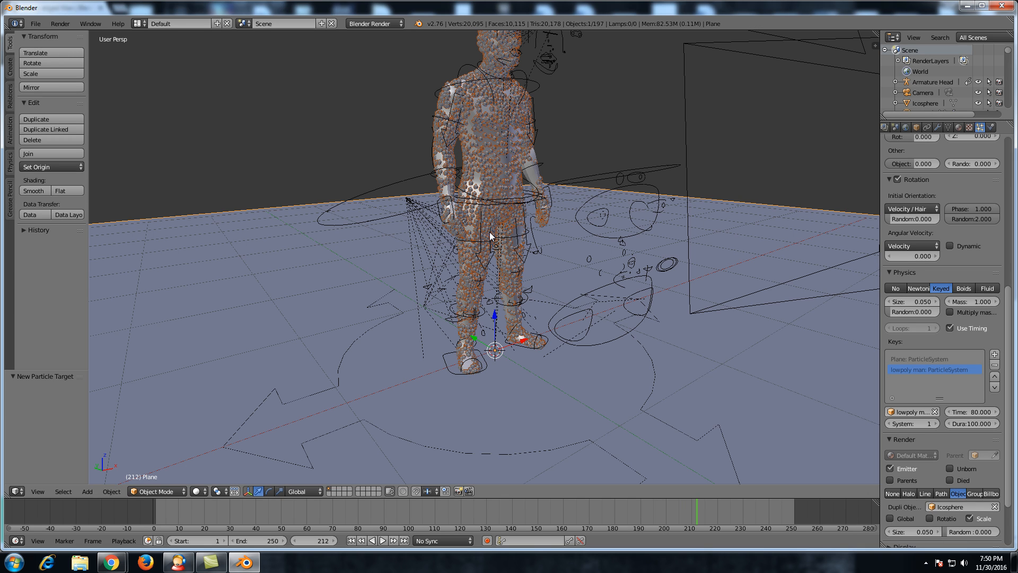
{"action": "middle_click_drag", "start_coordinate": [556, 225], "coordinate": [494, 221]}
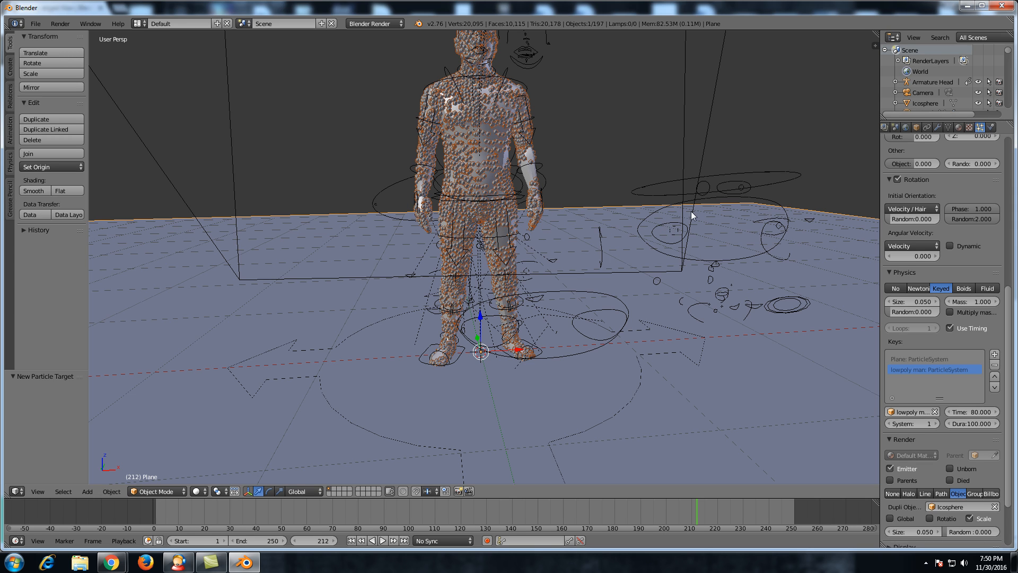
Add a second particle system to the lowpoly man and set its particle number to 10000.
{"action": "right_click", "coordinate": [535, 157]}
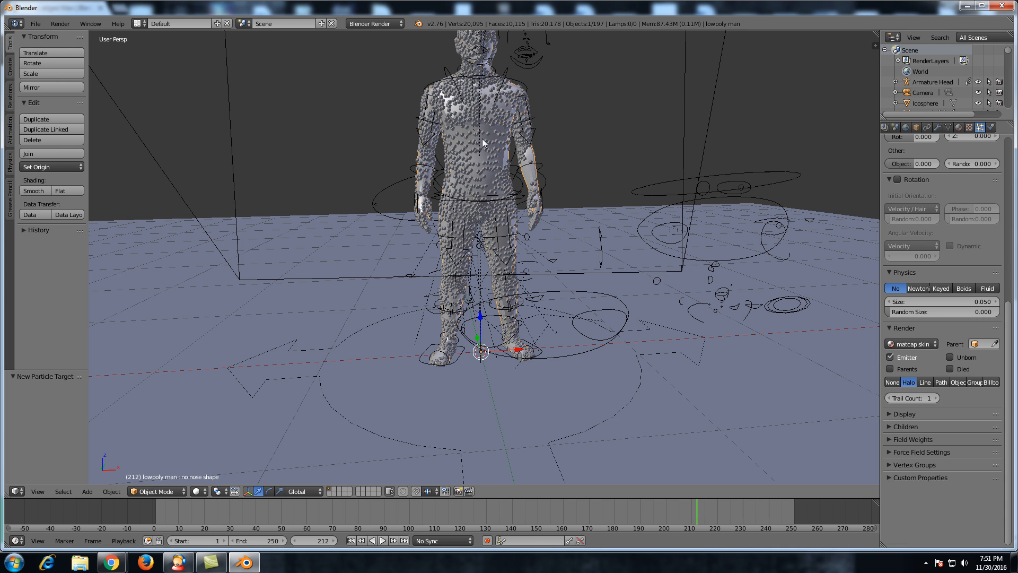
{"action": "right_click", "coordinate": [479, 138]}
{"action": "right_click", "coordinate": [532, 171]}
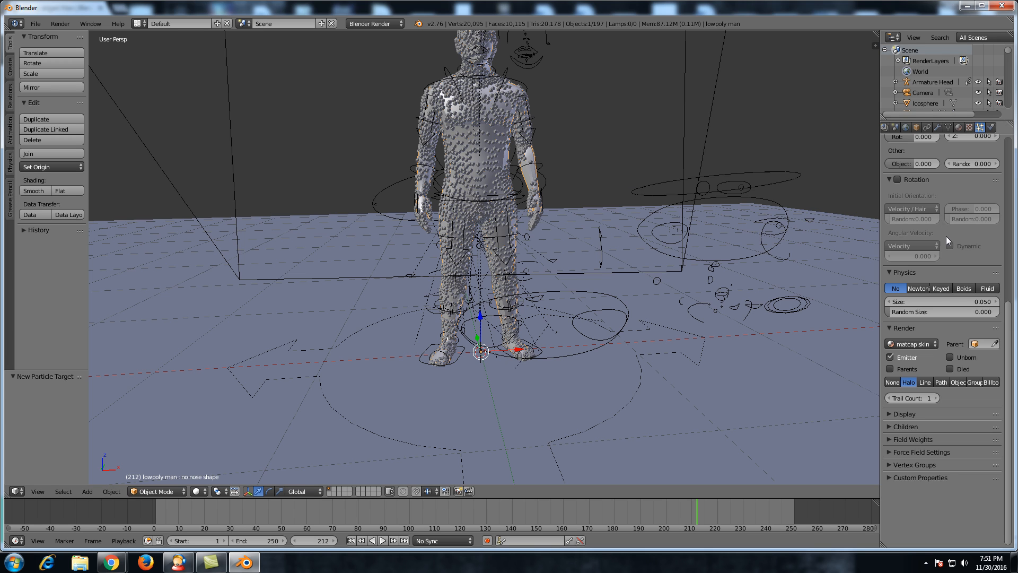
{"action": "scroll", "coordinate": [946, 237], "scroll_direction": "up", "scroll_amount": 12}
{"action": "left_click", "coordinate": [995, 163]}
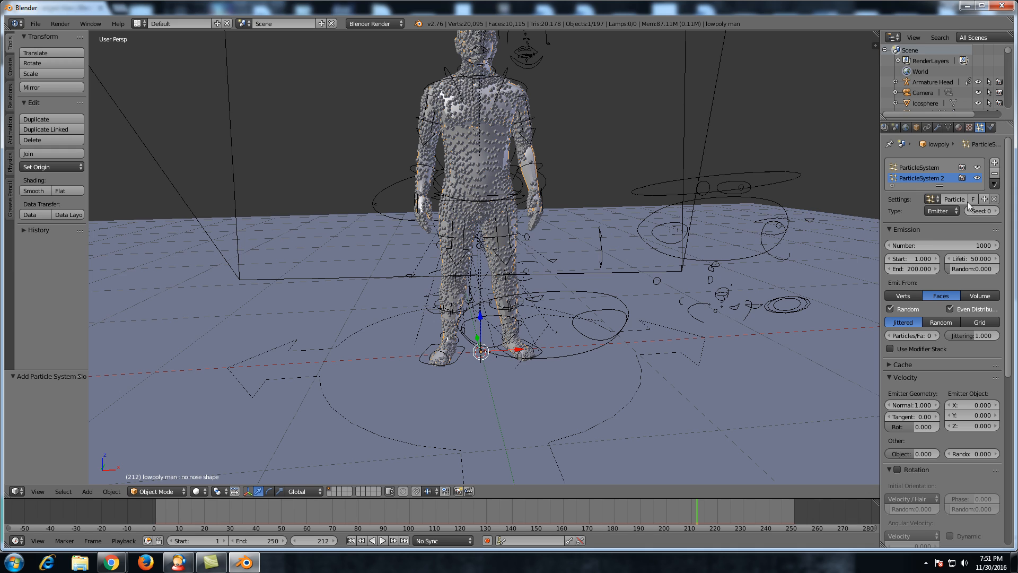
{"action": "left_click", "coordinate": [951, 244]}
{"action": "type", "text": "1"}
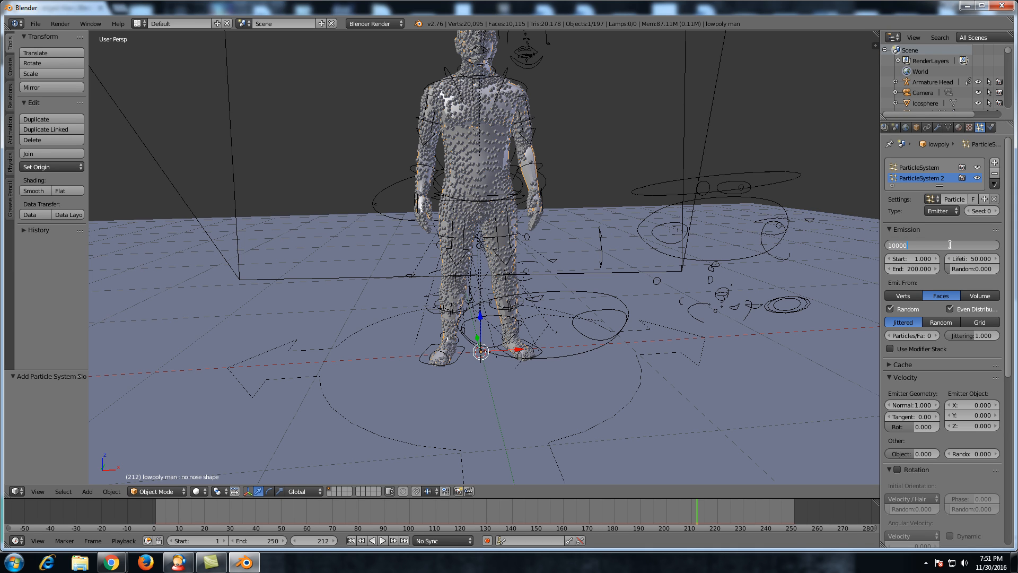
{"action": "type", "text": "0000"}
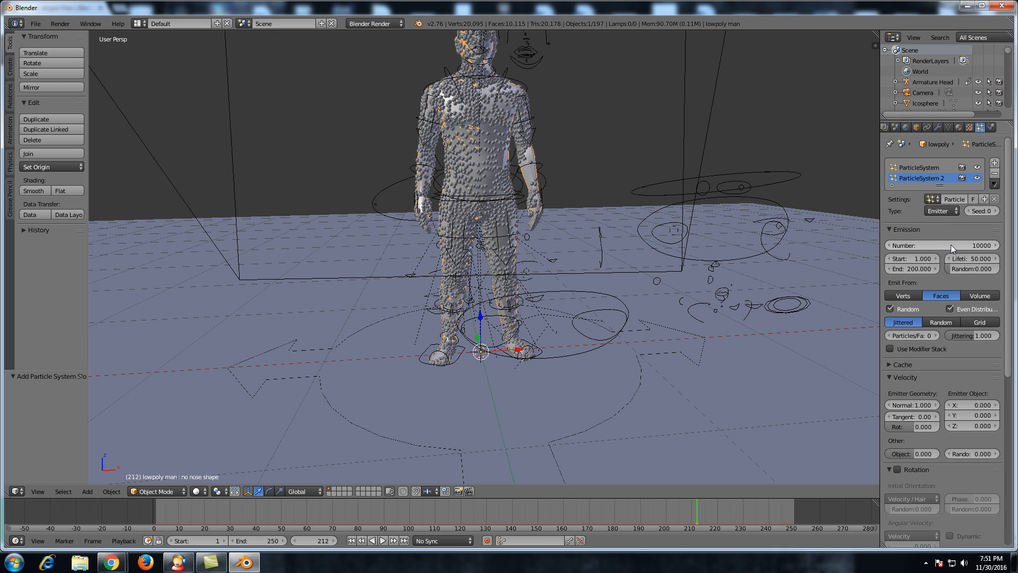
Set the man's second particle system to start at frame 180, end at frame 230 and have a lifetime of 550.
{"action": "left_click", "coordinate": [920, 258]}
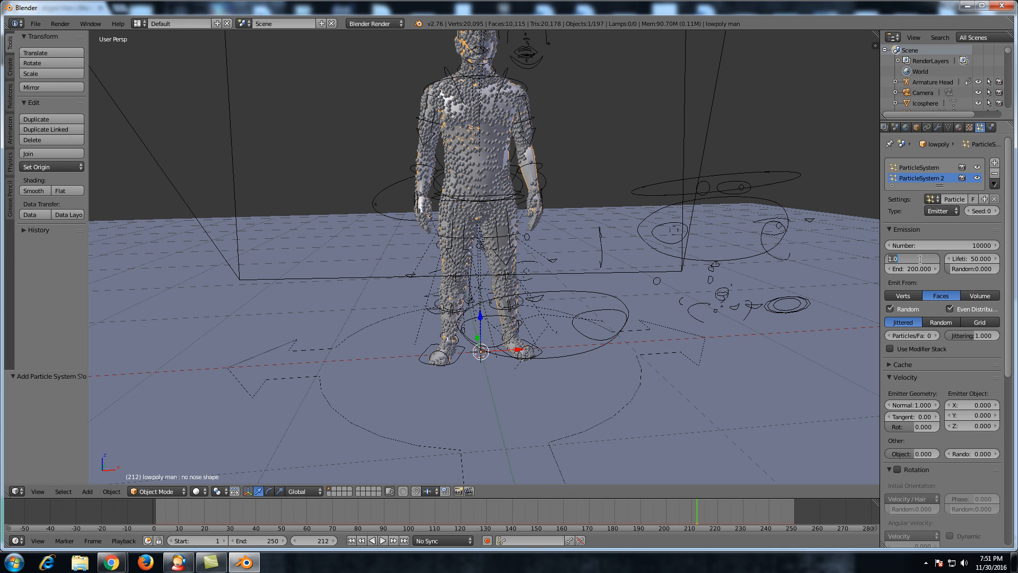
{"action": "type", "text": "180"}
{"action": "key", "text": "Tab"}
{"action": "type", "text": "230"}
{"action": "key", "text": "Return"}
{"action": "left_click", "coordinate": [970, 258]}
{"action": "type", "text": "550"}
{"action": "key", "text": "Return"}
Set the normal emission velocity of the man's second particle system to 0 and review its physics settings.
{"action": "scroll", "coordinate": [937, 260], "scroll_direction": "down", "scroll_amount": 4}
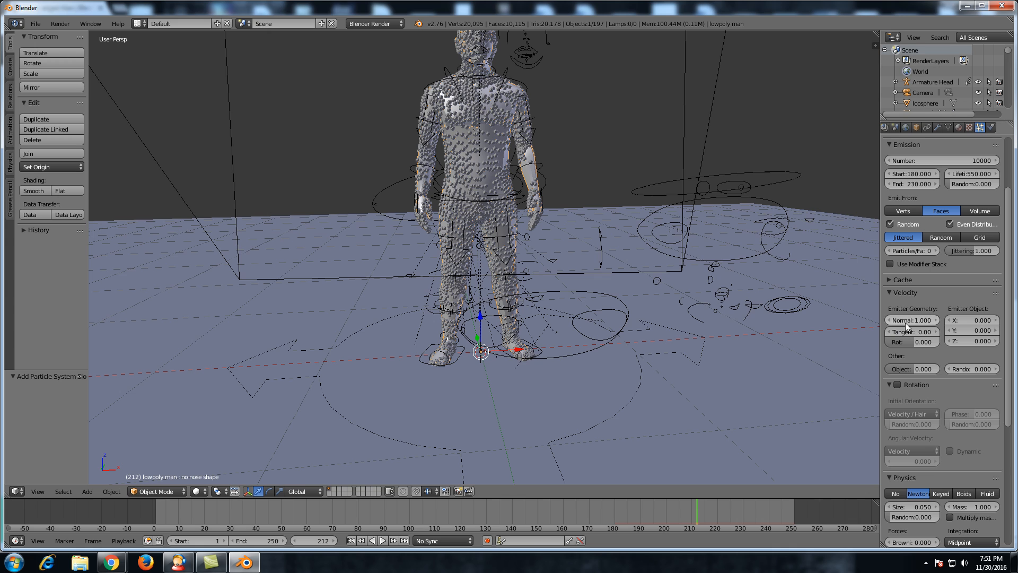
{"action": "type", "text": "0"}
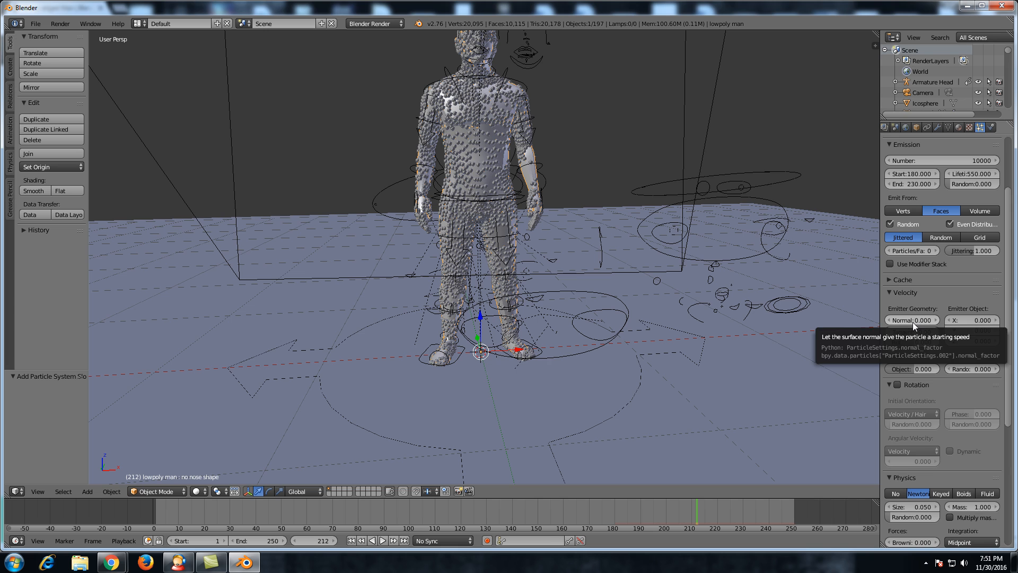
{"action": "scroll", "coordinate": [912, 322], "scroll_direction": "down", "scroll_amount": 5}
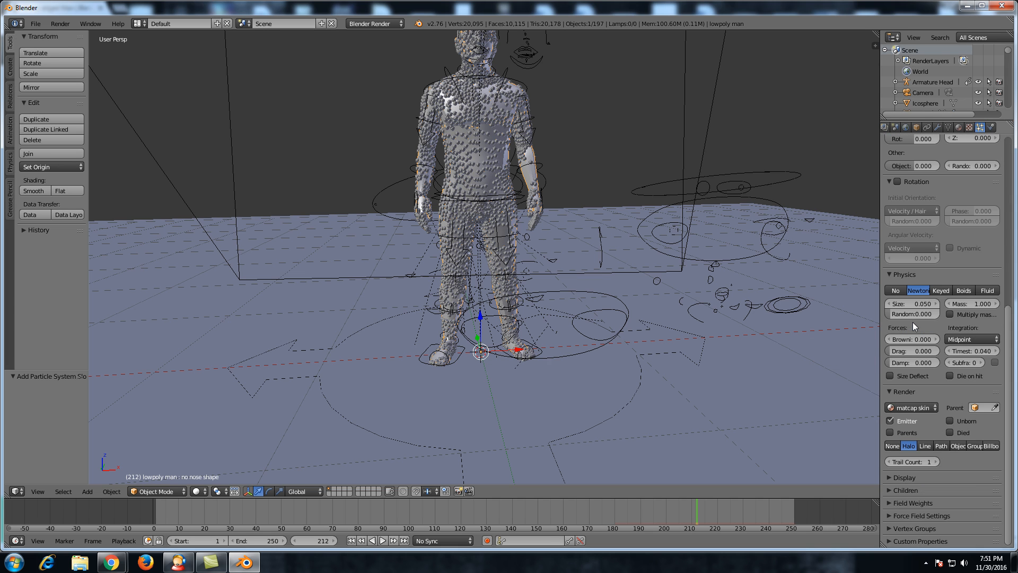
{"action": "scroll", "coordinate": [936, 377], "scroll_direction": "up", "scroll_amount": 4}
{"action": "scroll", "coordinate": [937, 378], "scroll_direction": "up", "scroll_amount": 5}
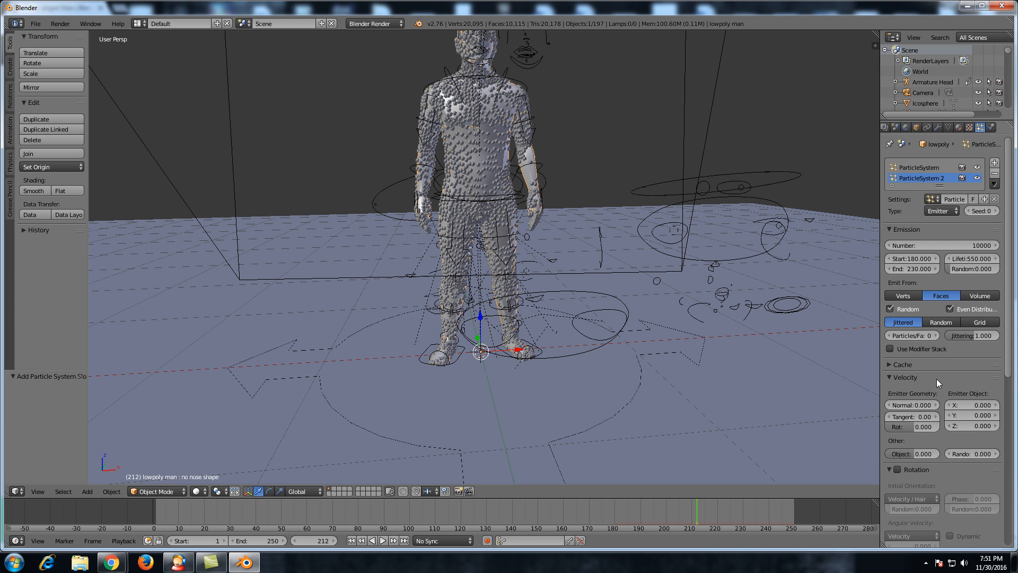
Add a third key to the floor plane's particles targeting lowpoly man's particle system 2, with a time of 200 and a duration of 300.
{"action": "right_click", "coordinate": [783, 370]}
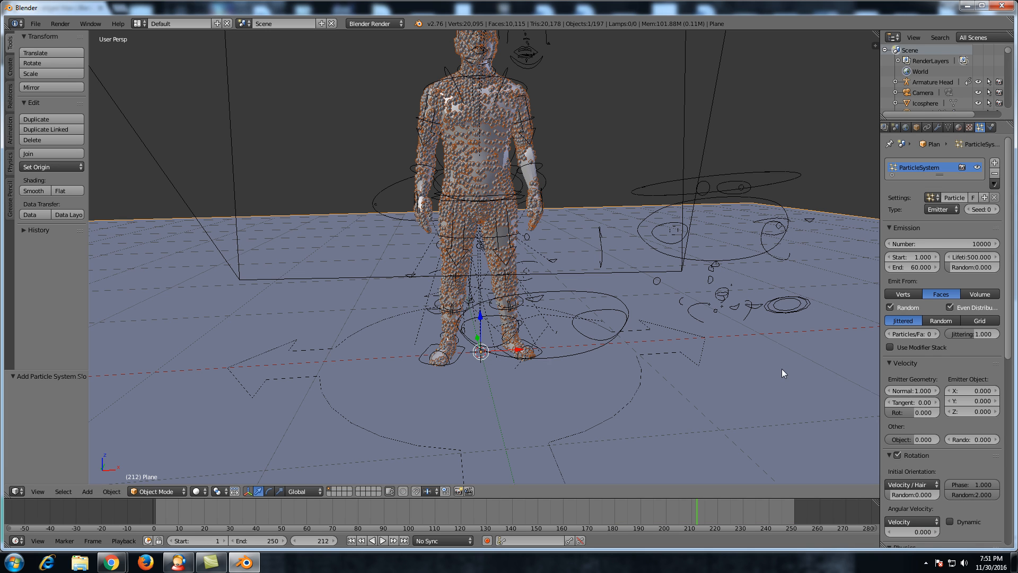
{"action": "scroll", "coordinate": [951, 349], "scroll_direction": "down", "scroll_amount": 10}
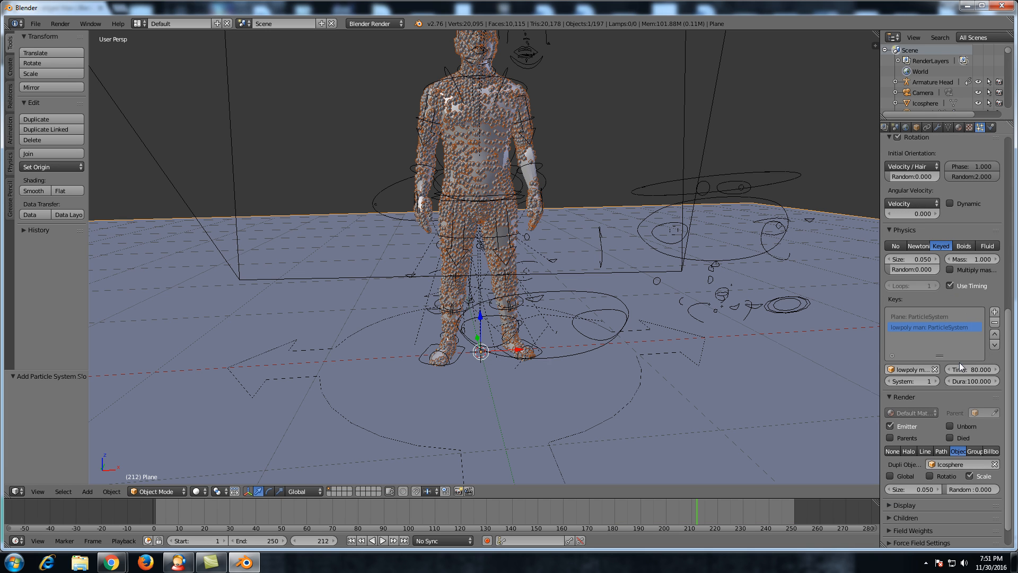
{"action": "left_click", "coordinate": [995, 313]}
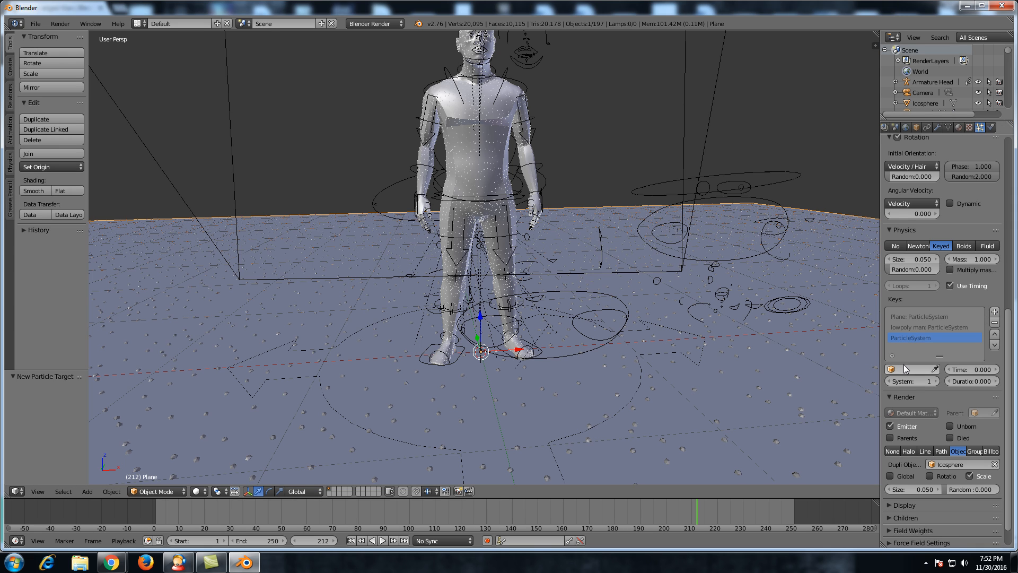
{"action": "left_click", "coordinate": [906, 368]}
{"action": "type", "text": "man"}
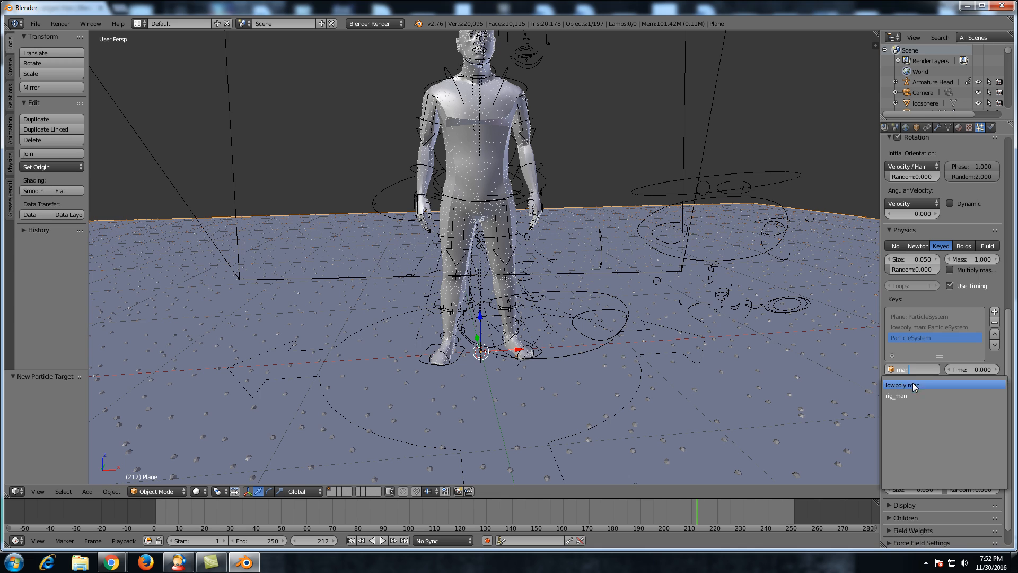
{"action": "left_click", "coordinate": [912, 385]}
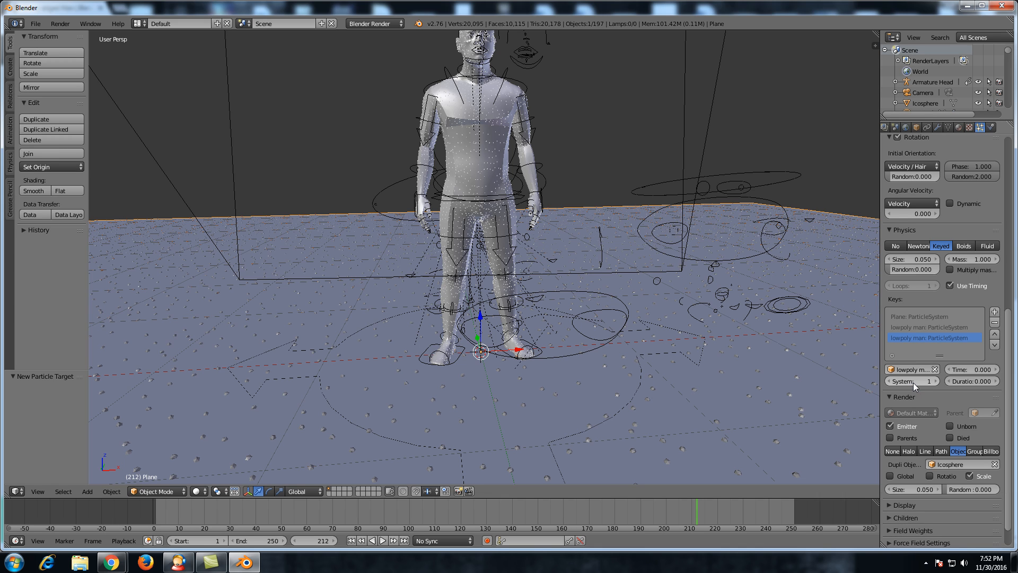
{"action": "left_click", "coordinate": [934, 382]}
{"action": "key", "text": "Tab"}
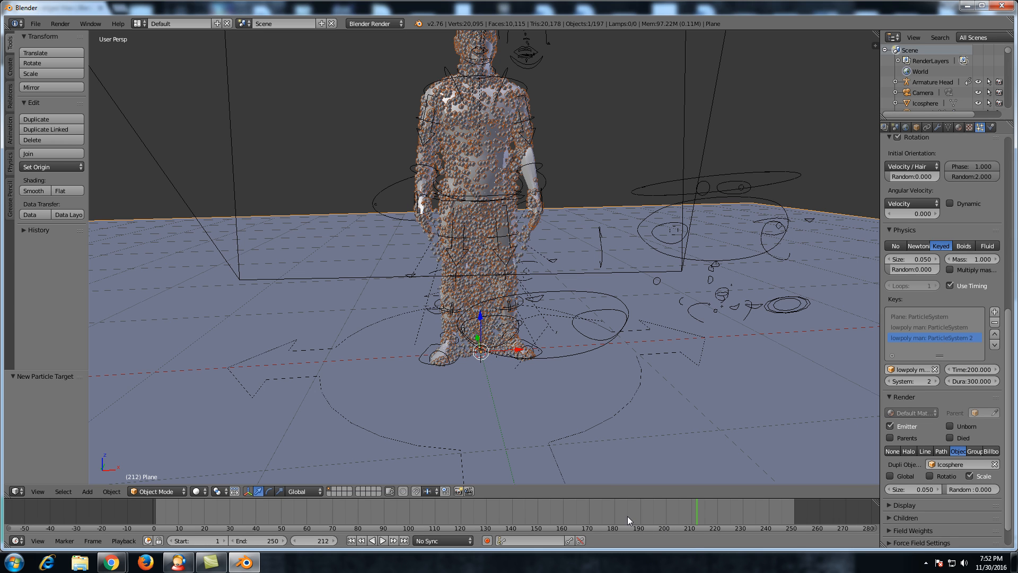
Play the animation from around frame 140 to check how the sand leaves the man, and stop it shortly after frame 200.
{"action": "left_click", "coordinate": [505, 511]}
{"action": "key", "text": "alt+a"}
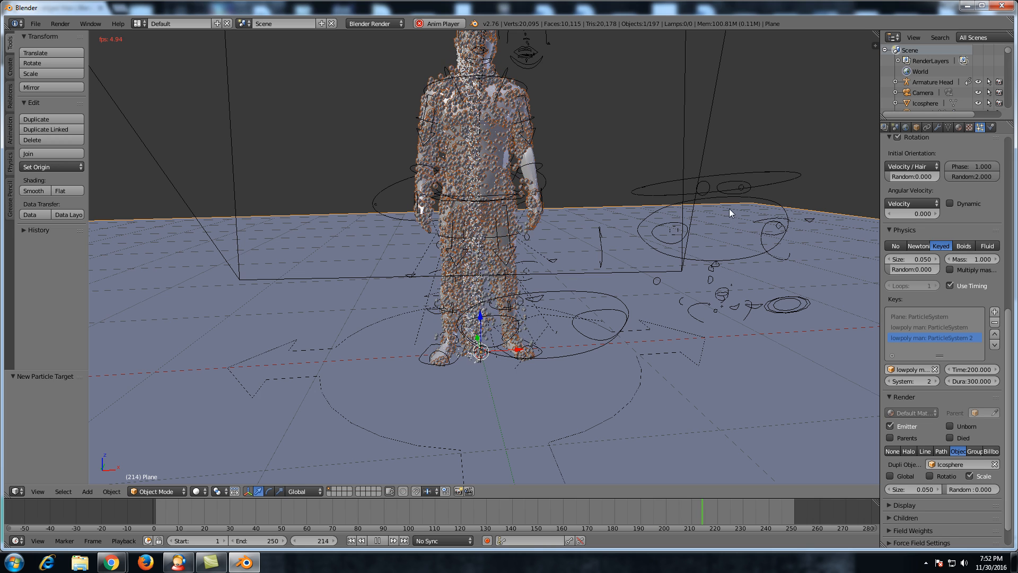
{"action": "key", "text": "alt+a"}
Move the lowpoly man's ParticleSystem 2 modifier above the Edge Split modifier.
{"action": "left_click", "coordinate": [938, 128]}
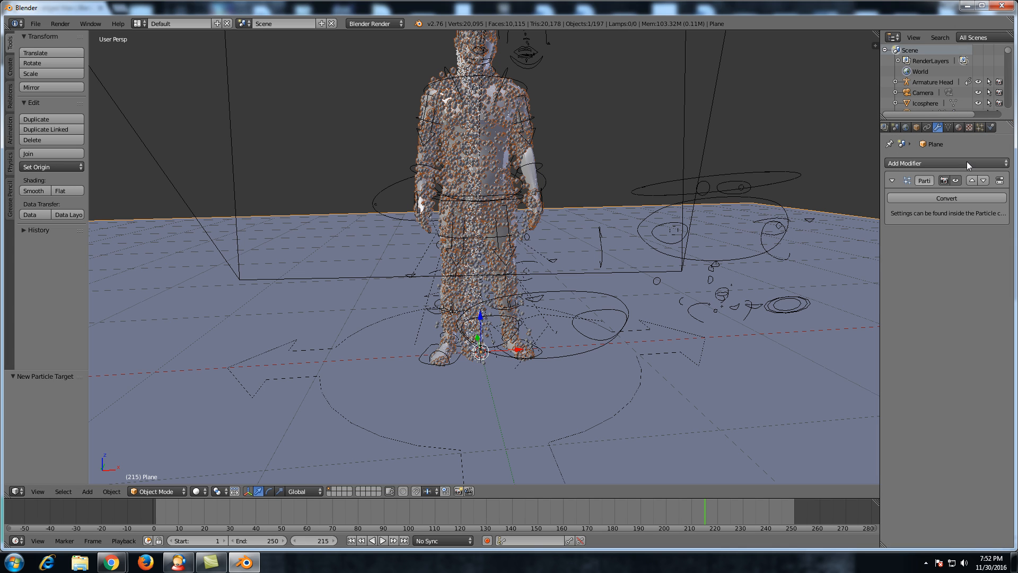
{"action": "right_click", "coordinate": [494, 163]}
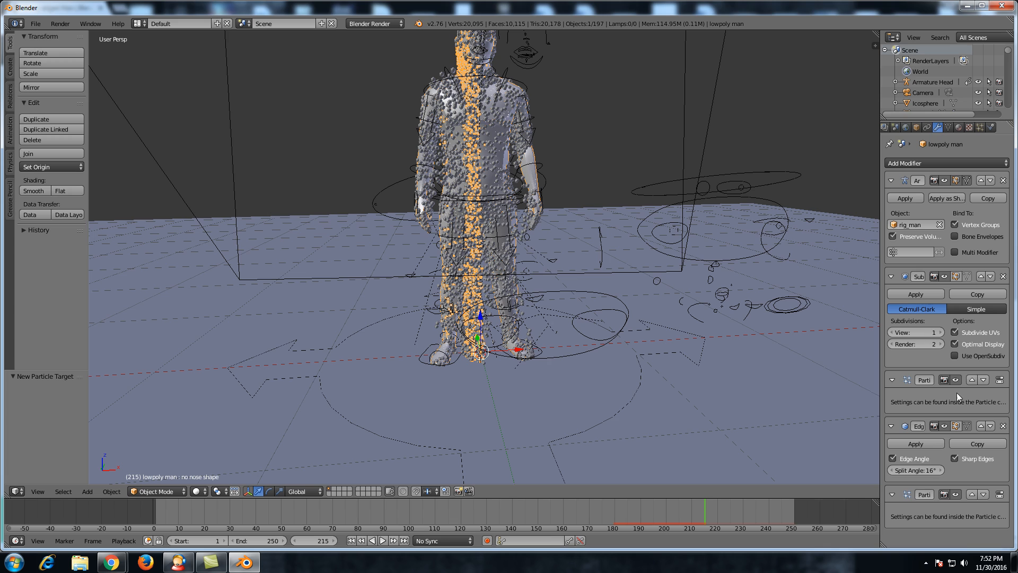
{"action": "left_click", "coordinate": [973, 494]}
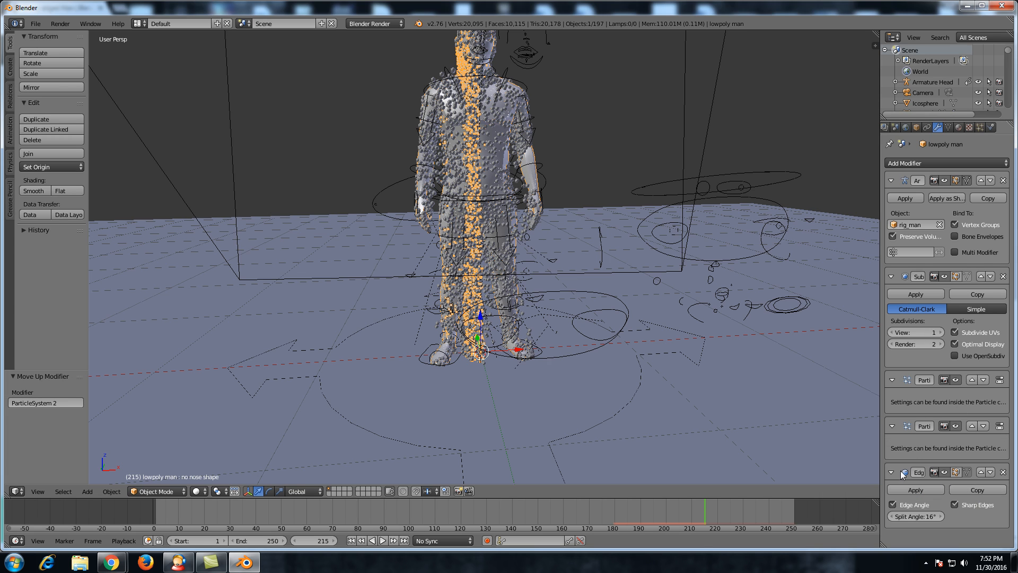
Replay the animation from around frame 140 to check the sand falling off the man, and stop it after it loops.
{"action": "left_click", "coordinate": [513, 511]}
{"action": "key", "text": "alt+a"}
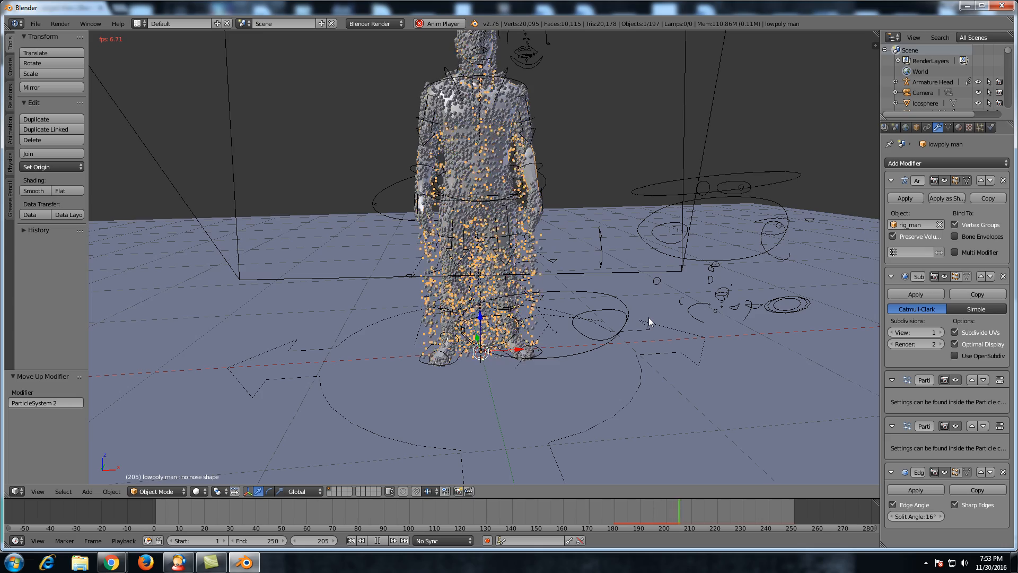
{"action": "scroll", "coordinate": [462, 218], "scroll_direction": "up", "scroll_amount": 5}
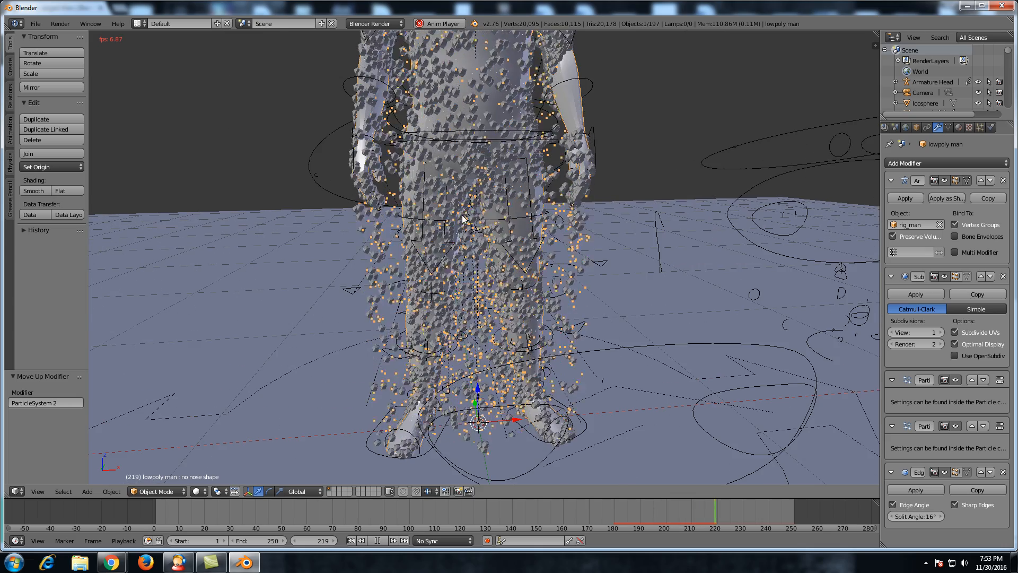
{"action": "scroll", "coordinate": [463, 219], "scroll_direction": "down", "scroll_amount": 5}
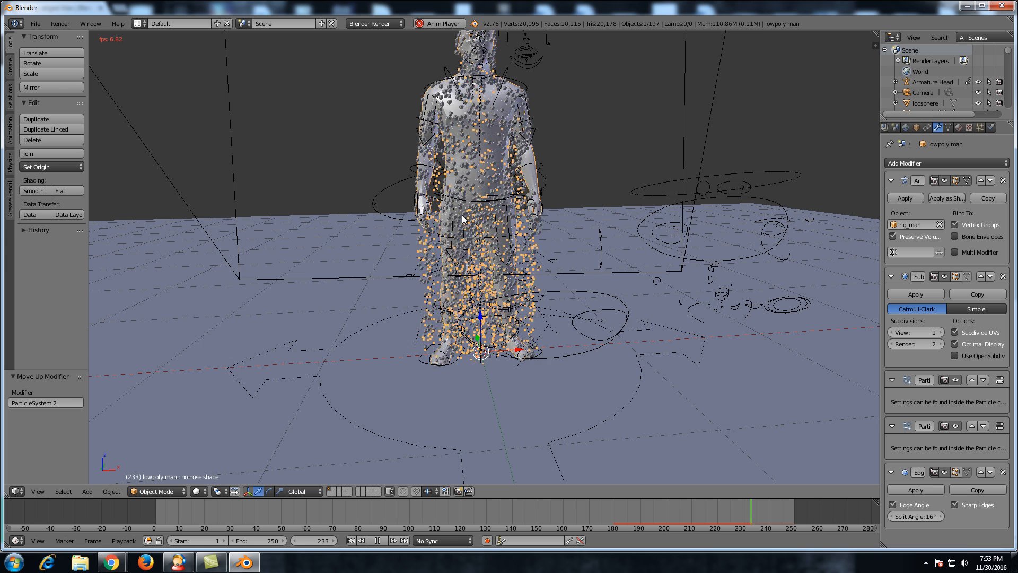
{"action": "scroll", "coordinate": [462, 218], "scroll_direction": "down", "scroll_amount": 2}
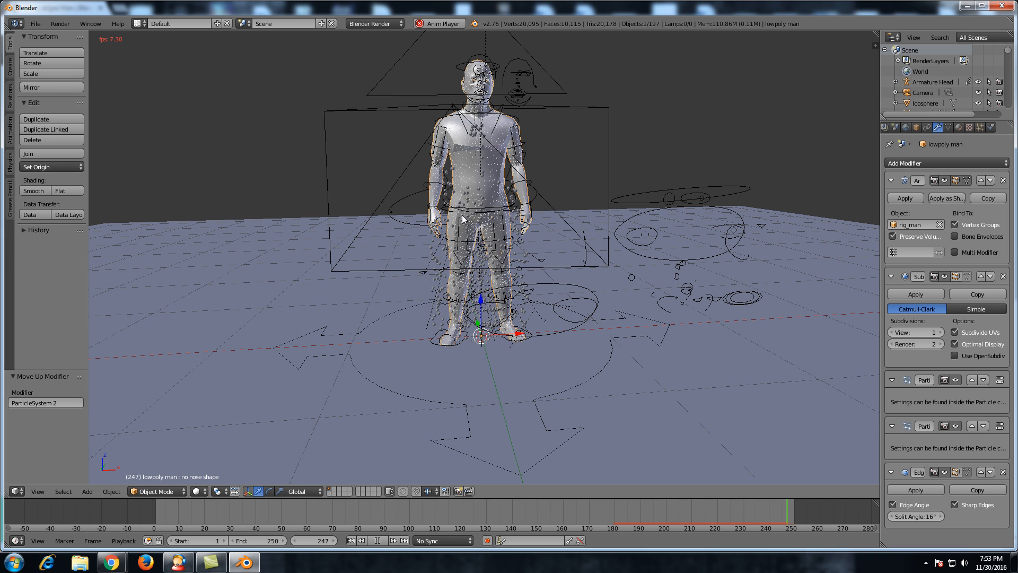
{"action": "key", "text": "alt+a"}
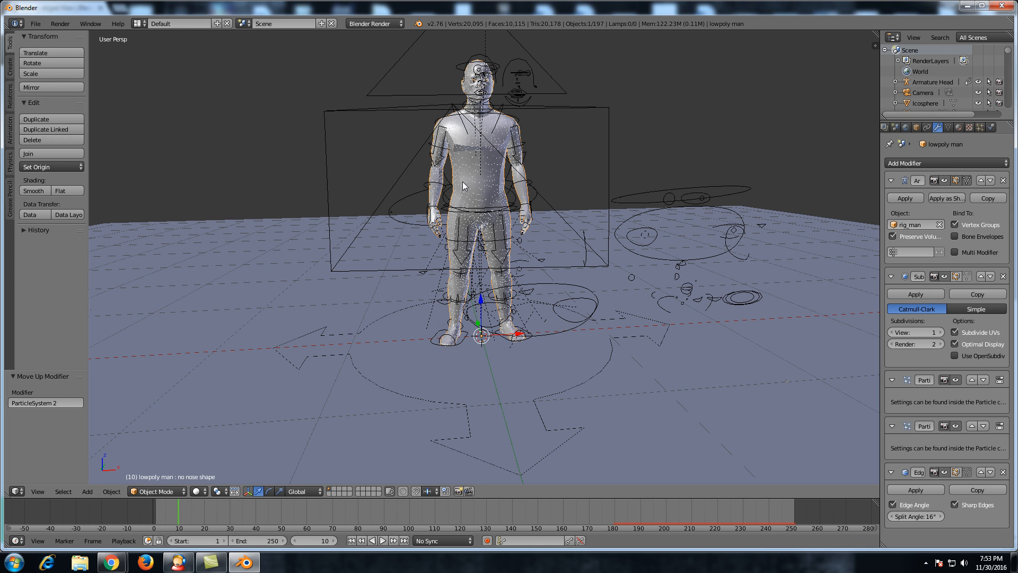
Move the lowpoly man to the second layer and play the animation with the floor plane selected to check the sand without the body.
{"action": "key", "text": "m"}
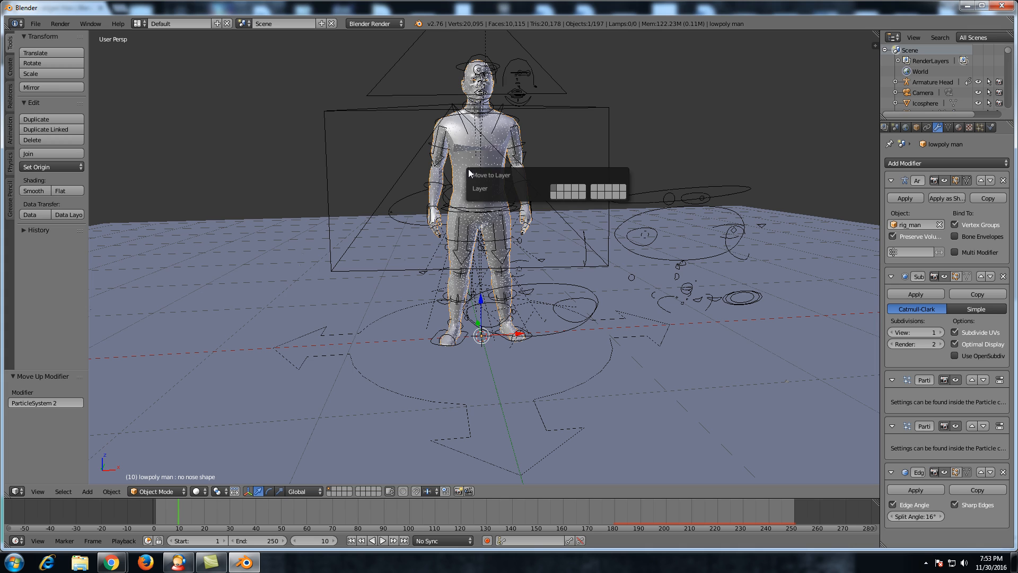
{"action": "left_click", "coordinate": [560, 187]}
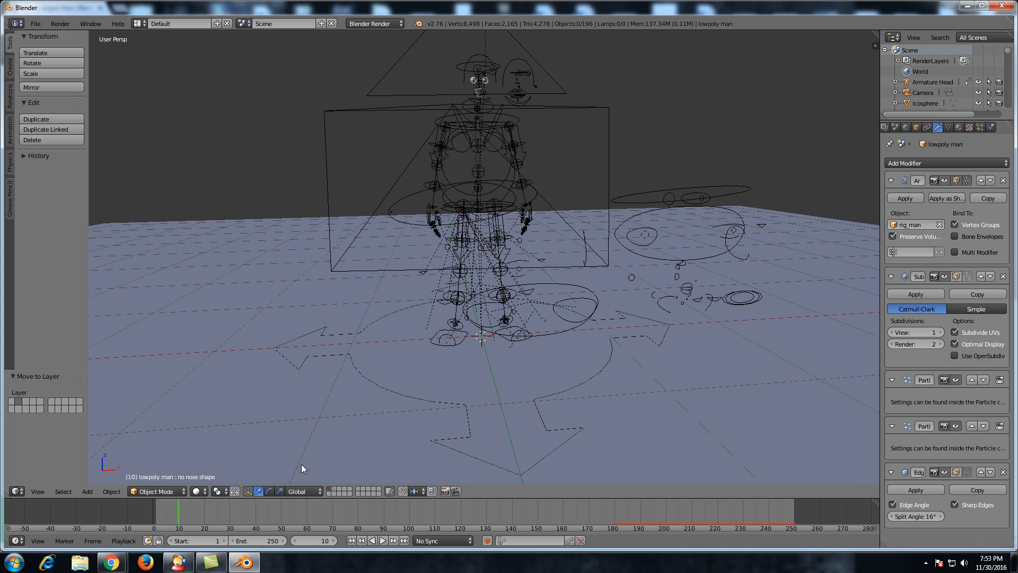
{"action": "key", "text": "alt+a"}
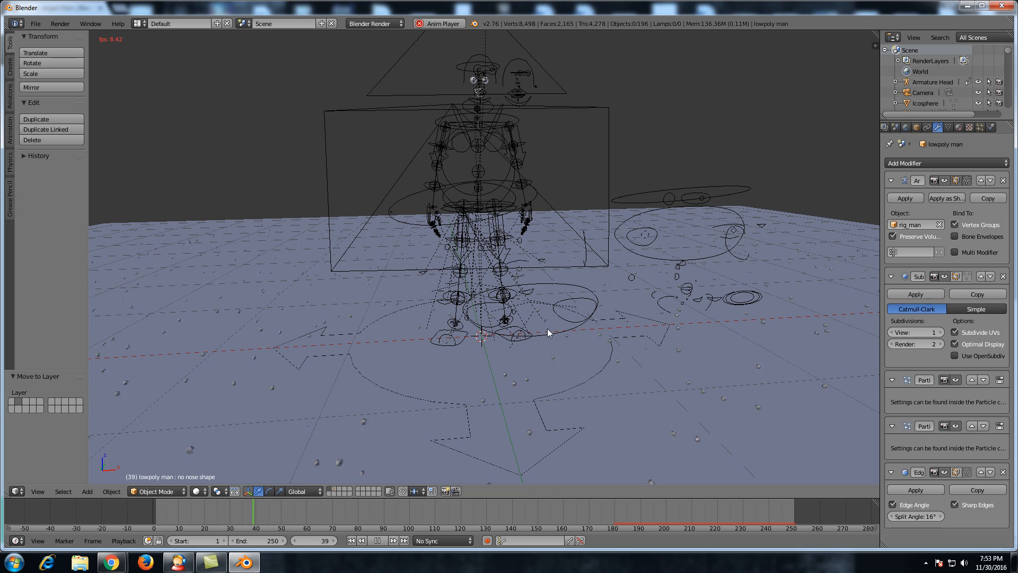
{"action": "right_click", "coordinate": [593, 389]}
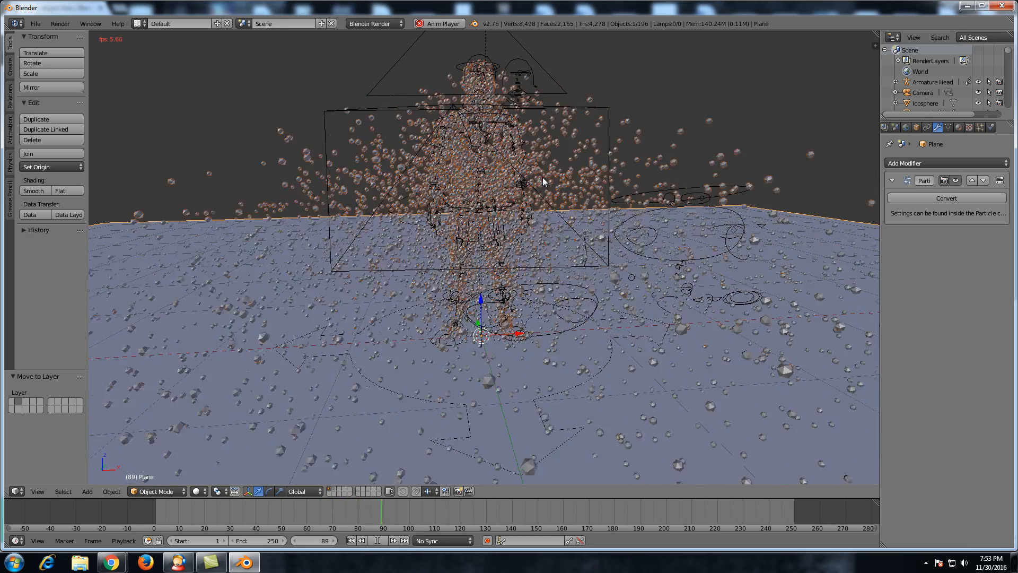
Watch the playback from around frame 155 until it loops, inspecting the sand figure up close and from afar, and stop it.
{"action": "left_click", "coordinate": [551, 512]}
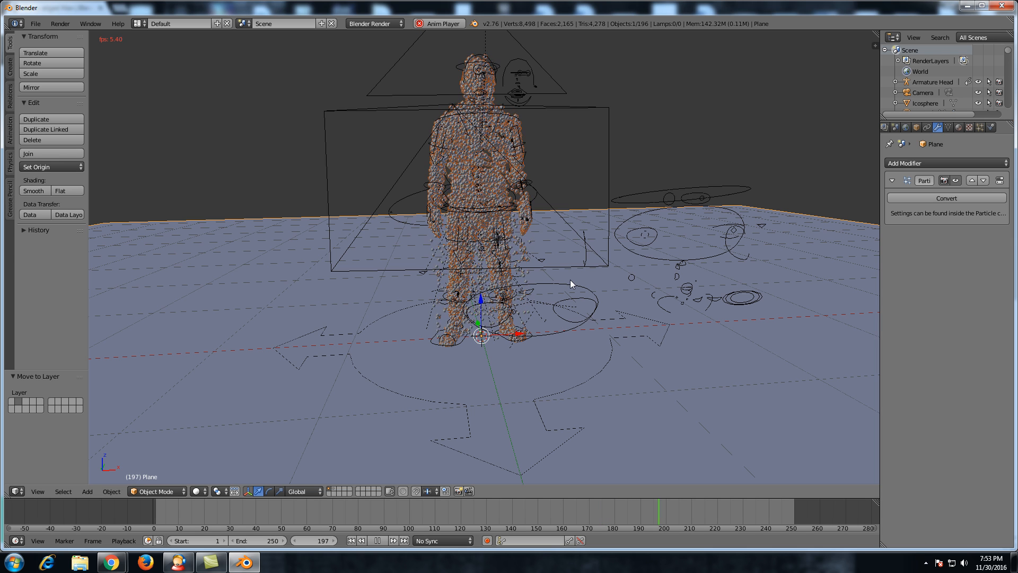
{"action": "scroll", "coordinate": [575, 162], "scroll_direction": "up", "scroll_amount": 3}
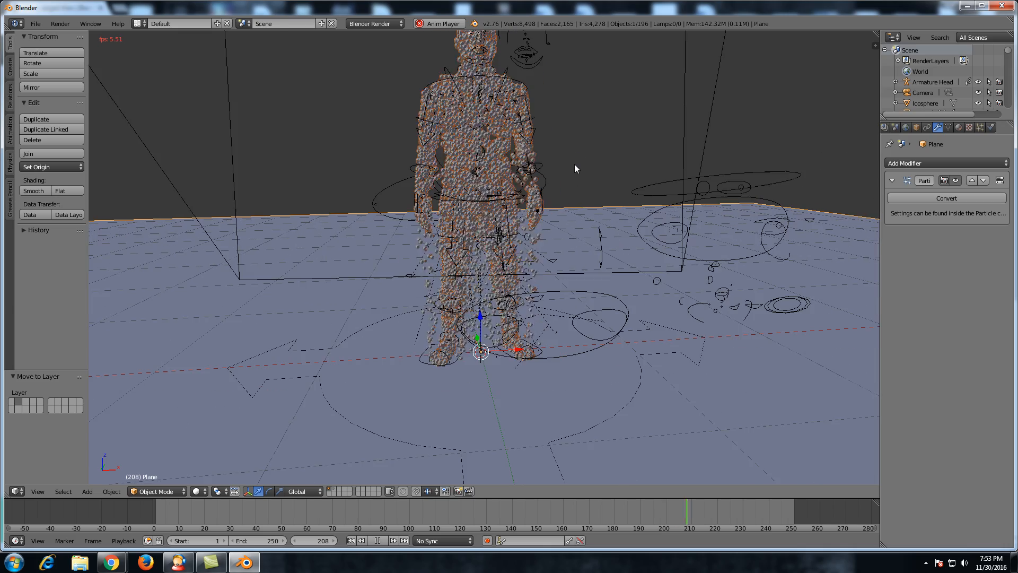
{"action": "scroll", "coordinate": [578, 146], "scroll_direction": "up", "scroll_amount": 2}
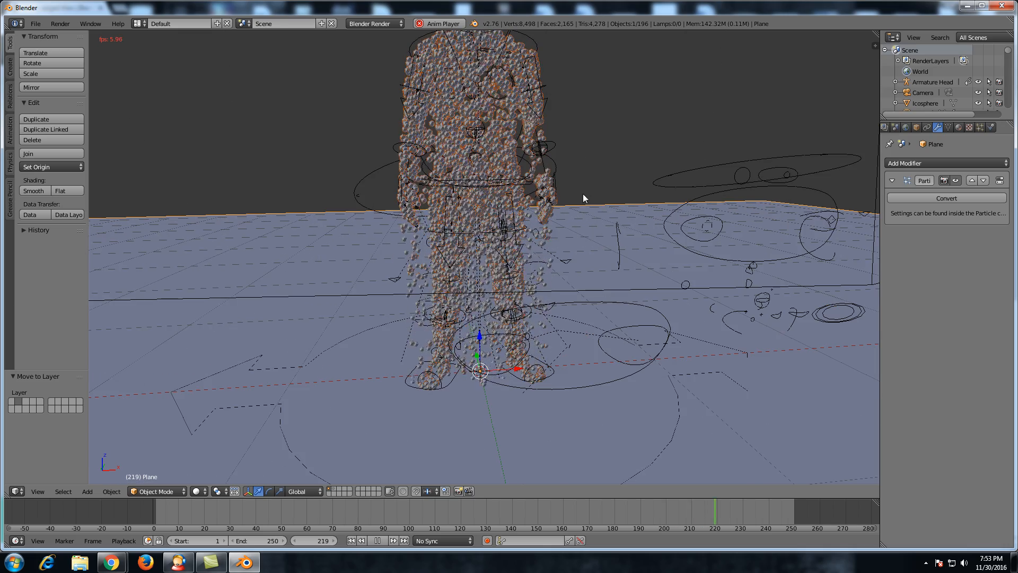
{"action": "scroll", "coordinate": [586, 222], "scroll_direction": "down", "scroll_amount": 2}
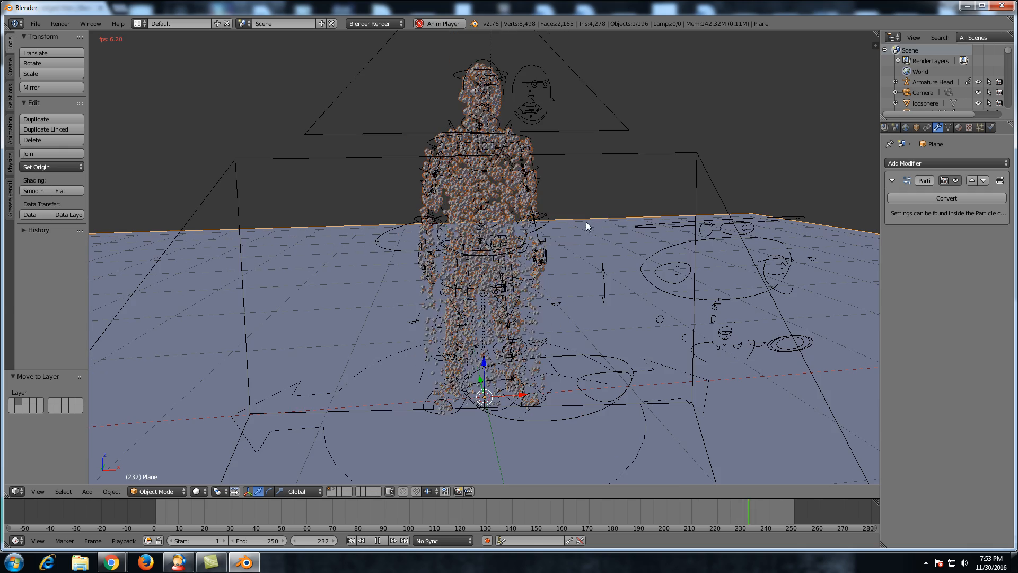
{"action": "scroll", "coordinate": [750, 195], "scroll_direction": "down", "scroll_amount": 4}
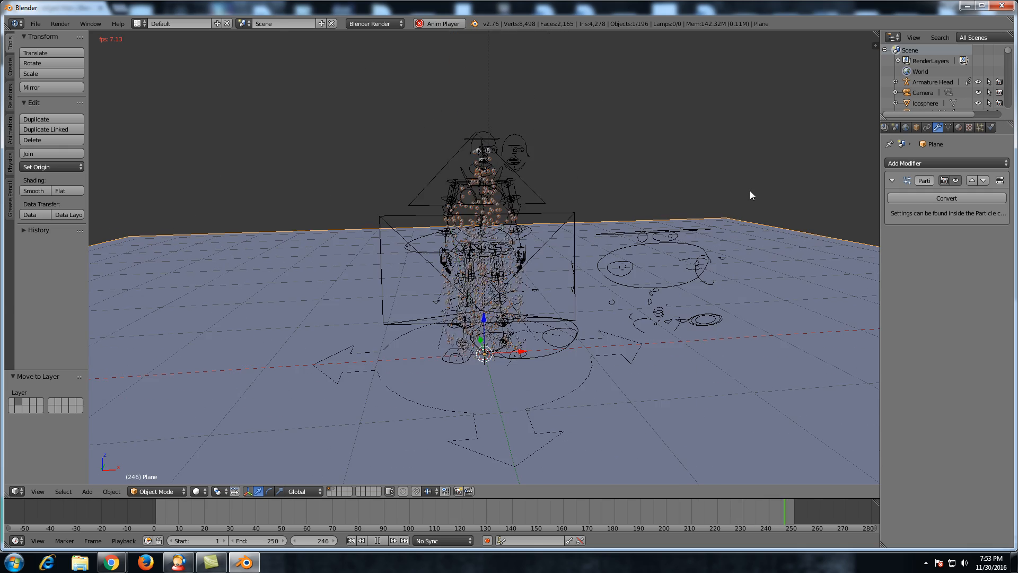
{"action": "scroll", "coordinate": [817, 220], "scroll_direction": "down", "scroll_amount": 2}
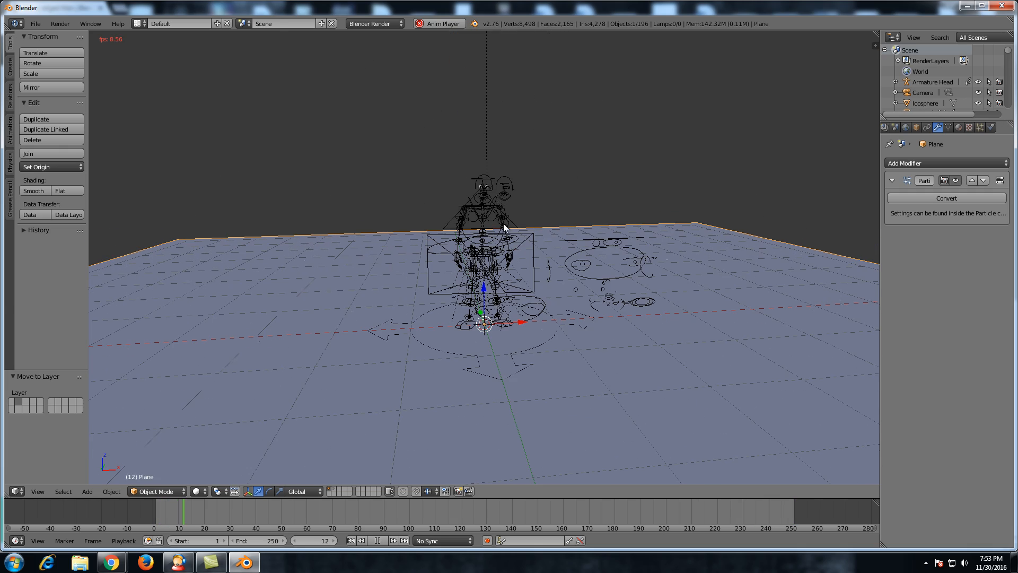
{"action": "scroll", "coordinate": [503, 227], "scroll_direction": "up", "scroll_amount": 5}
{"action": "key", "text": "alt+a"}
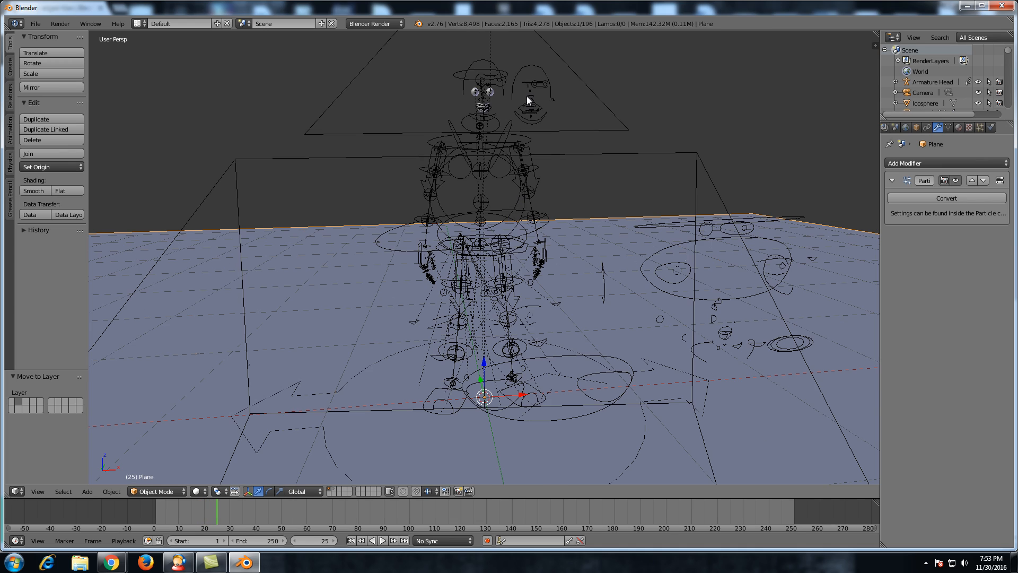
Delete the man's two eyes together with the upper and lower teeth.
{"action": "scroll", "coordinate": [527, 96], "scroll_direction": "up", "scroll_amount": 2}
{"action": "scroll", "coordinate": [544, 143], "scroll_direction": "up", "scroll_amount": 3}
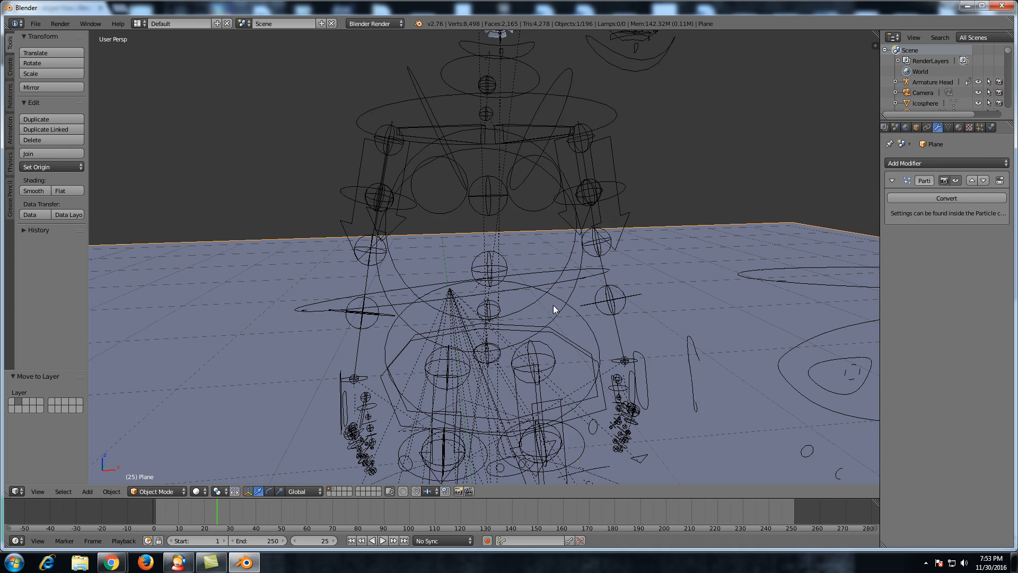
{"action": "middle_click_drag", "start_coordinate": [553, 305], "coordinate": [552, 307], "text": "shift"}
{"action": "middle_click_drag", "start_coordinate": [515, 109], "coordinate": [531, 205], "text": "shift"}
{"action": "scroll", "coordinate": [549, 126], "scroll_direction": "up", "scroll_amount": 3}
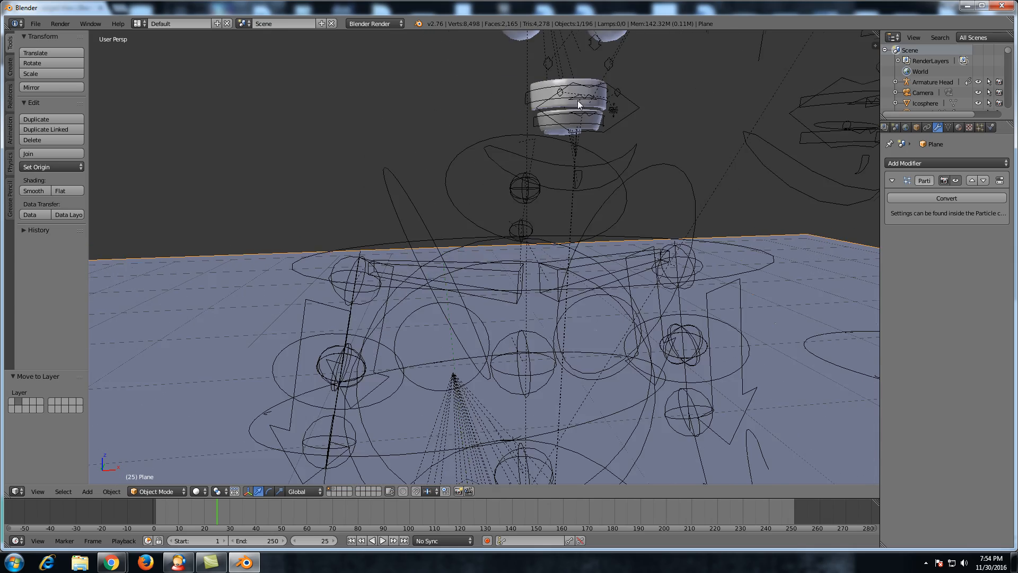
{"action": "middle_click_drag", "start_coordinate": [577, 100], "coordinate": [571, 190], "text": "shift"}
{"action": "right_click", "coordinate": [507, 242]}
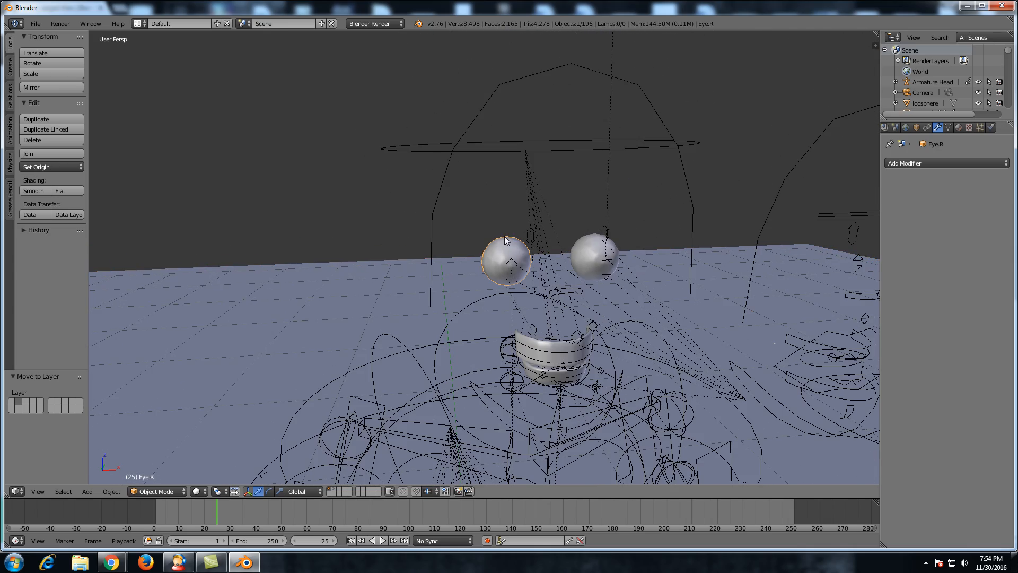
{"action": "right_click", "coordinate": [587, 240], "text": "shift"}
{"action": "right_click", "coordinate": [547, 363], "text": "shift"}
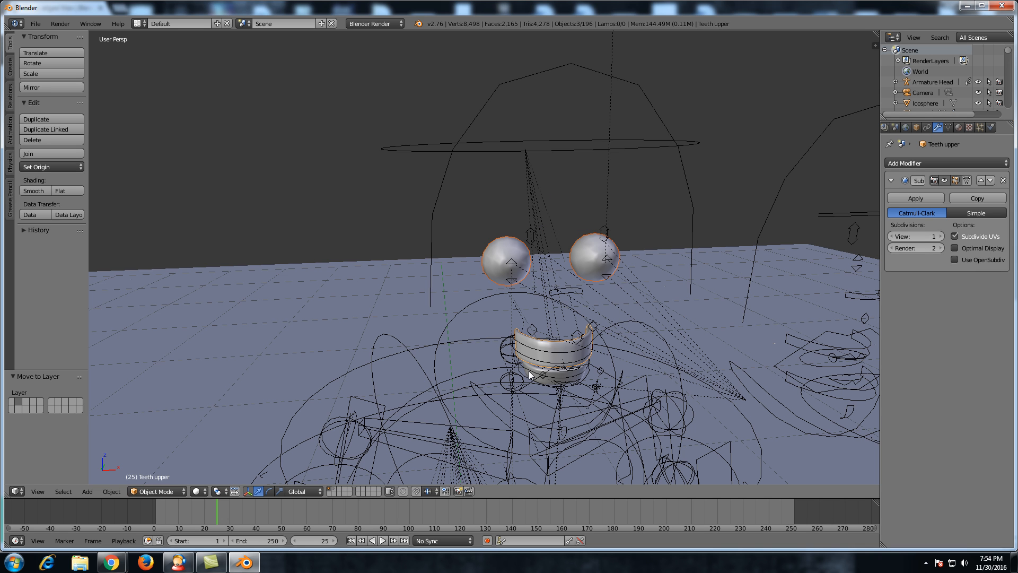
{"action": "right_click", "coordinate": [530, 373], "text": "shift"}
{"action": "scroll", "coordinate": [610, 313], "scroll_direction": "up", "scroll_amount": 3}
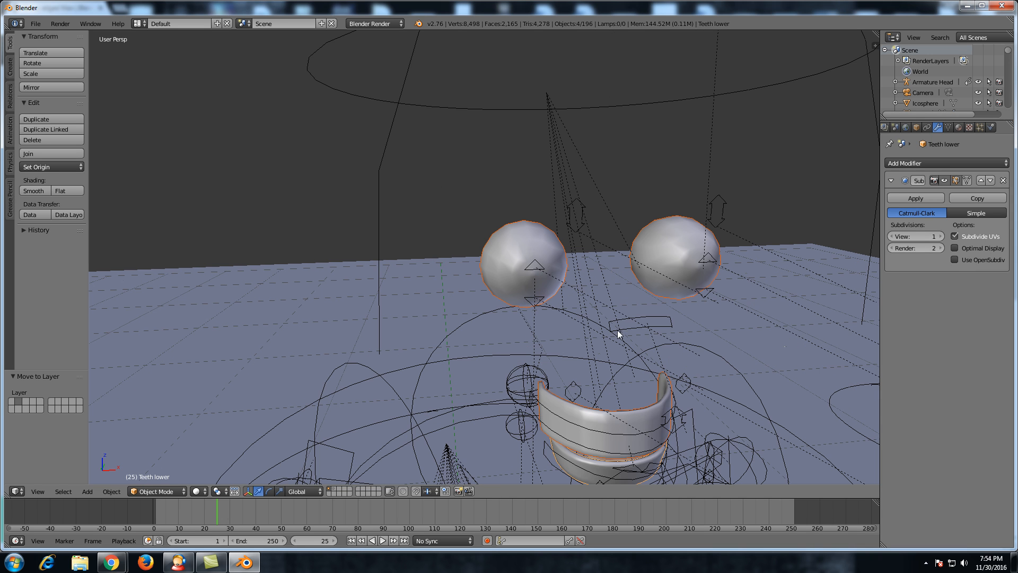
{"action": "middle_click_drag", "start_coordinate": [611, 311], "coordinate": [589, 278], "text": "shift"}
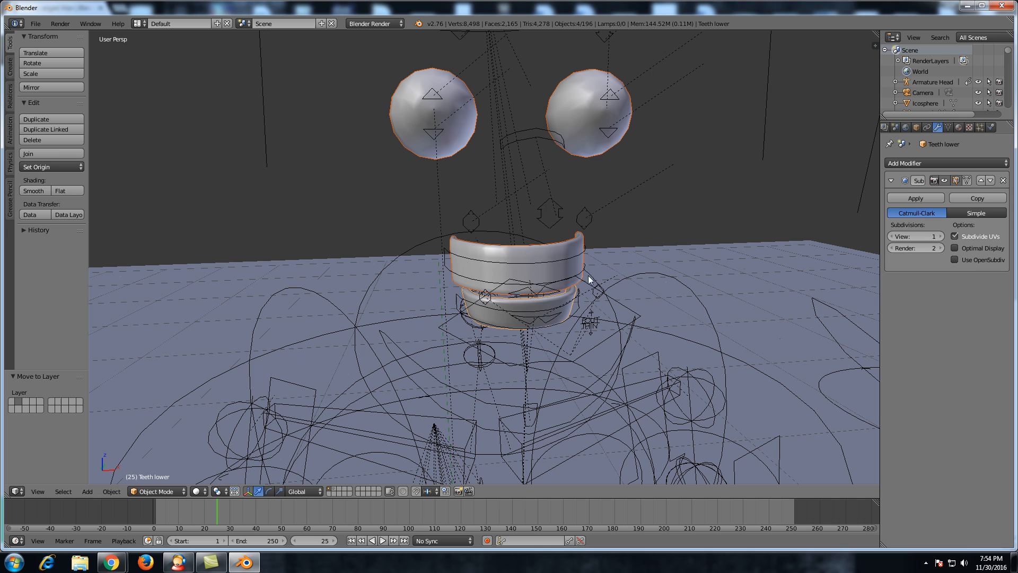
{"action": "key", "text": "x"}
{"action": "left_click", "coordinate": [579, 237]}
Delete the tongue left inside the mouth area of the rig.
{"action": "right_click", "coordinate": [501, 304]}
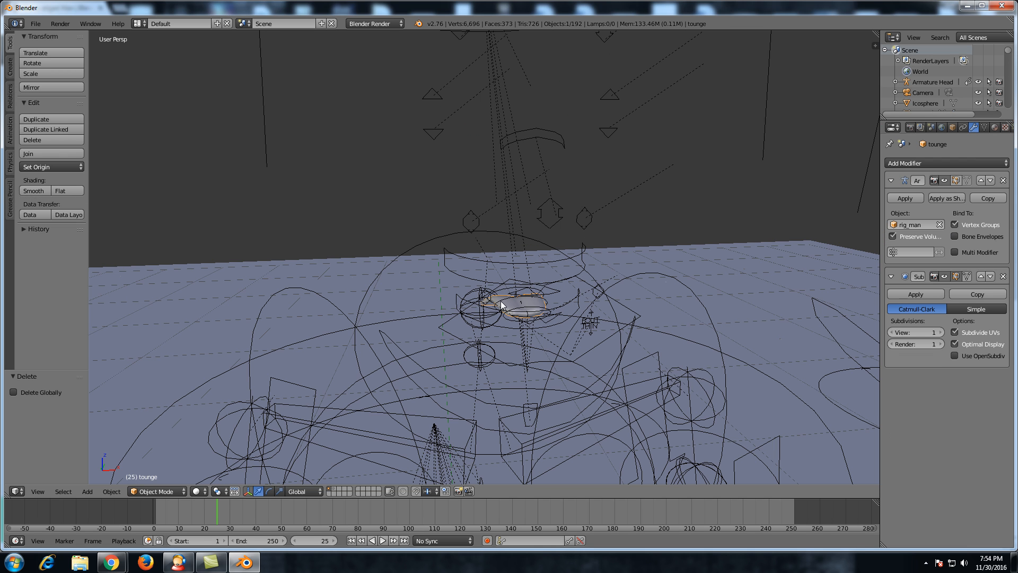
{"action": "key", "text": "x"}
{"action": "left_click", "coordinate": [504, 303]}
Play the animation from around frame 166 to check the sand man without eyes and teeth, and stop it at around frame 219.
{"action": "scroll", "coordinate": [568, 302], "scroll_direction": "down", "scroll_amount": 3}
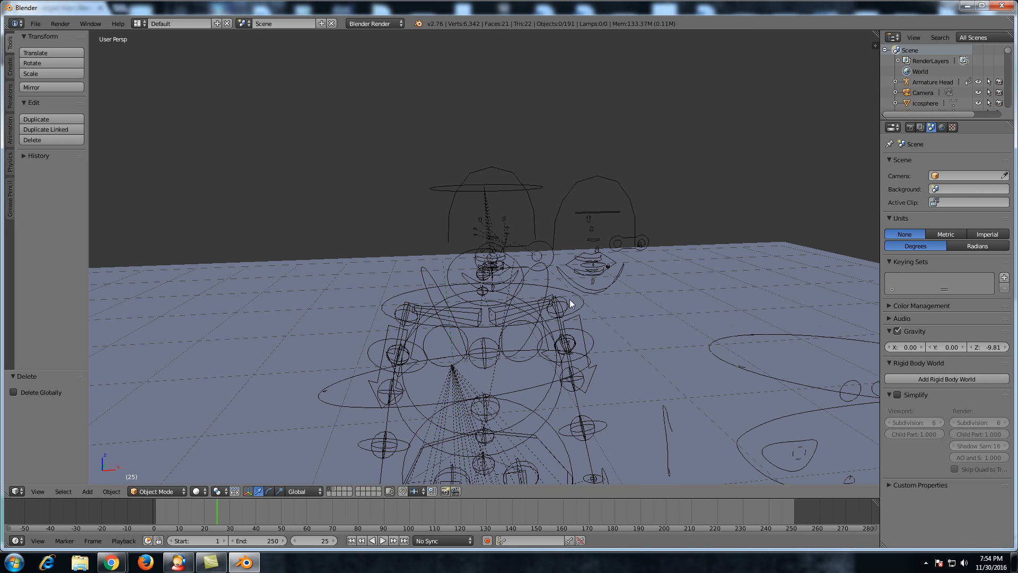
{"action": "scroll", "coordinate": [585, 304], "scroll_direction": "down", "scroll_amount": 4}
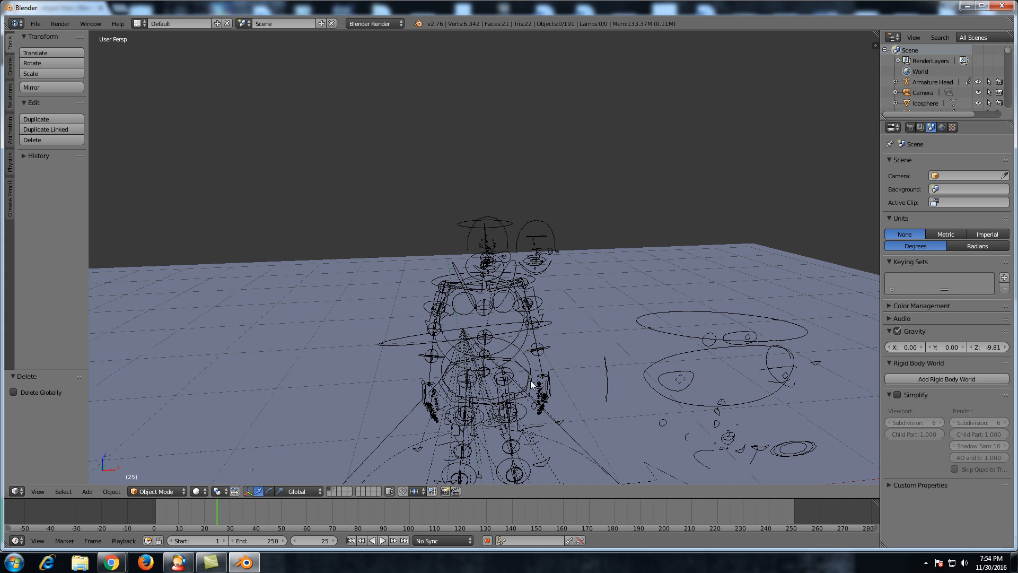
{"action": "middle_click_drag", "start_coordinate": [532, 419], "coordinate": [543, 297]}
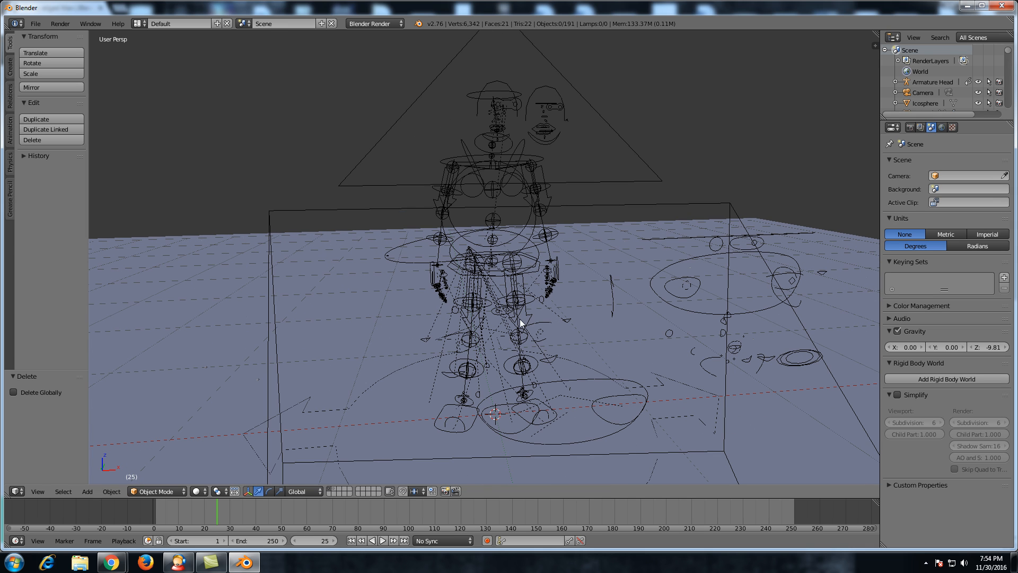
{"action": "left_click", "coordinate": [579, 515]}
{"action": "key", "text": "alt+a"}
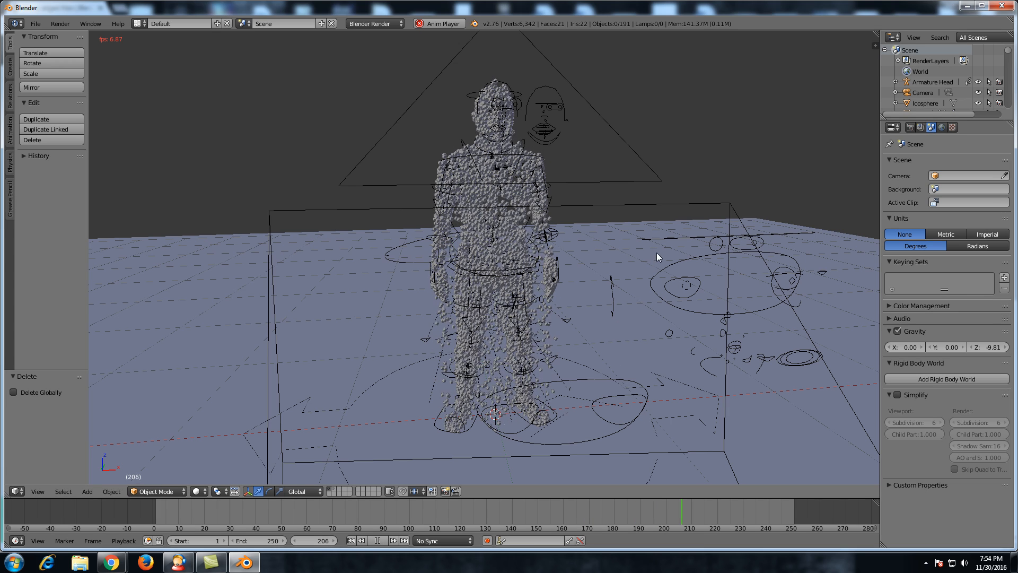
{"action": "key", "text": "alt+a"}
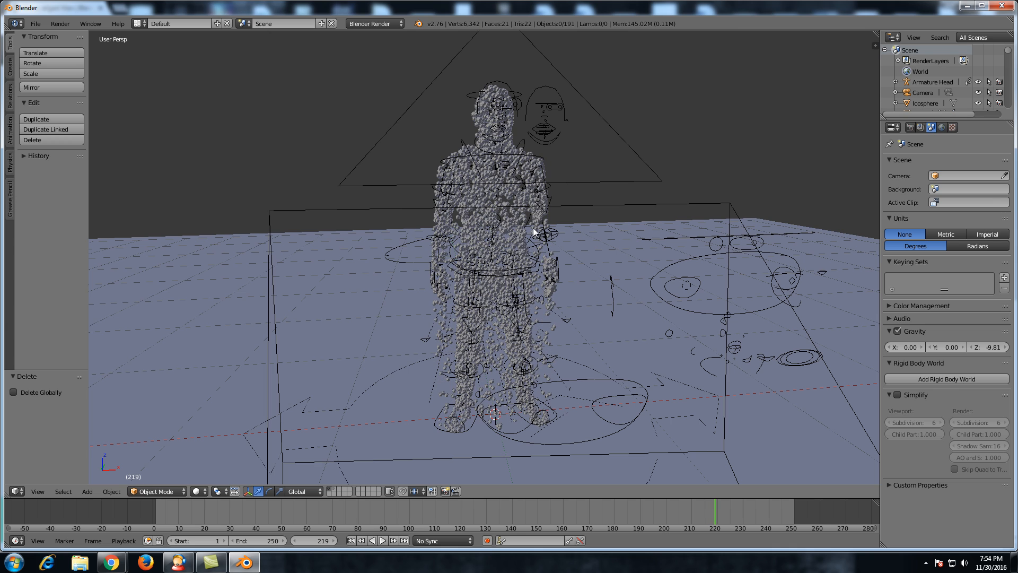
Show the second layer, go to frame 162 and add a Wind force field at the man's feet.
{"action": "key", "text": "2"}
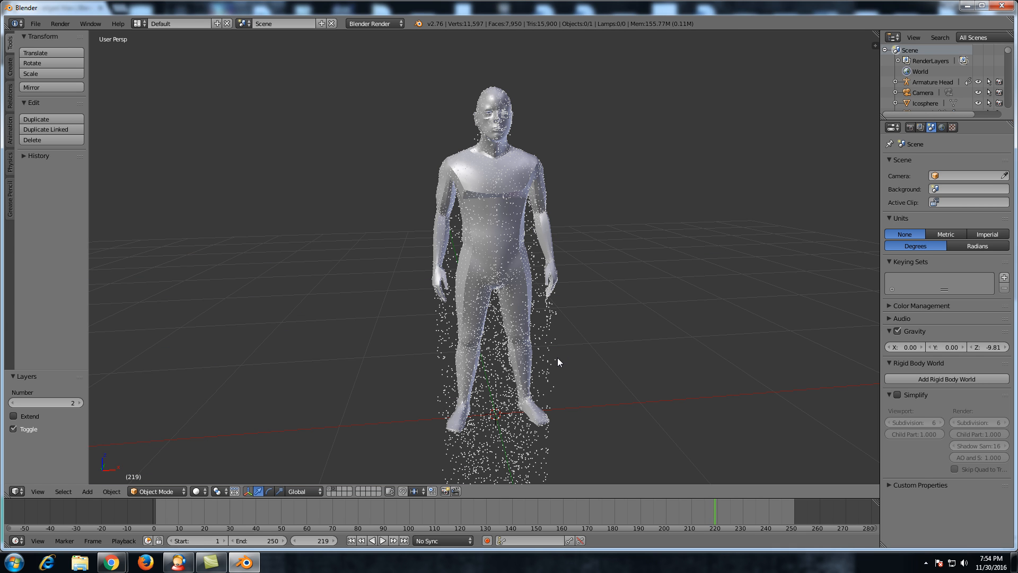
{"action": "left_click", "coordinate": [569, 507]}
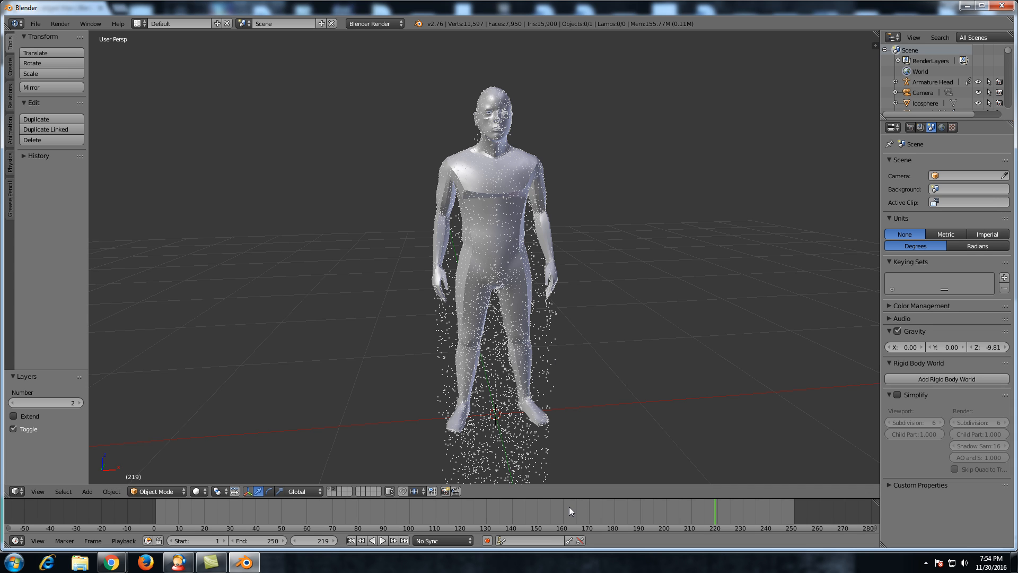
{"action": "scroll", "coordinate": [594, 339], "scroll_direction": "down", "scroll_amount": 4}
{"action": "key", "text": "shift+a"}
{"action": "mouse_move", "coordinate": [594, 338]}
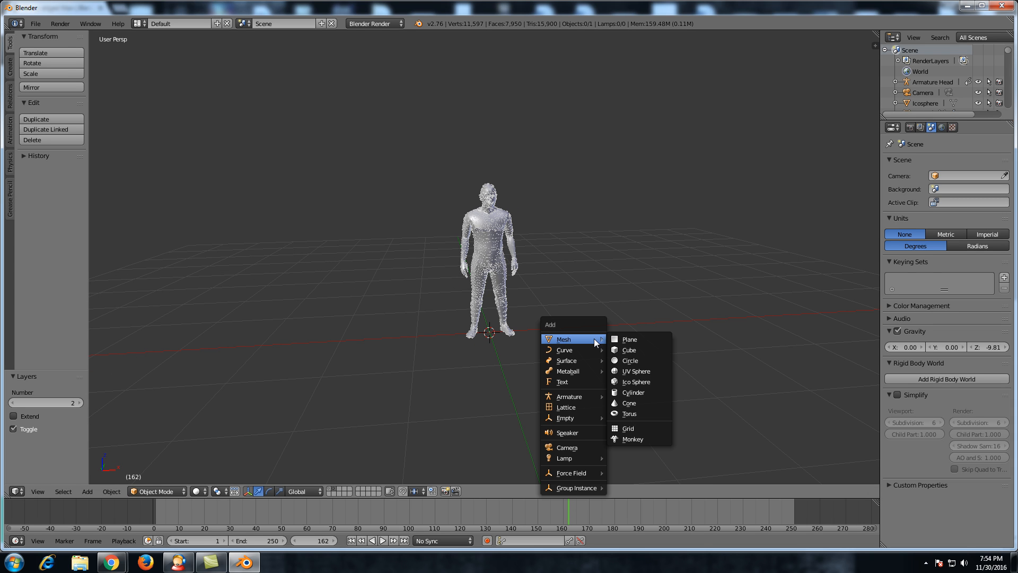
{"action": "mouse_move", "coordinate": [577, 472]}
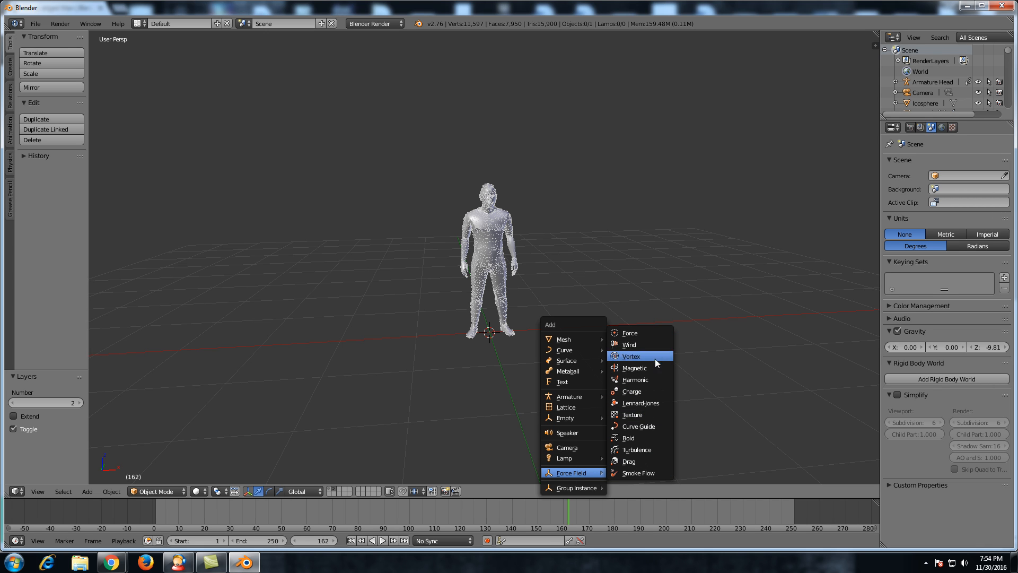
{"action": "left_click", "coordinate": [651, 344]}
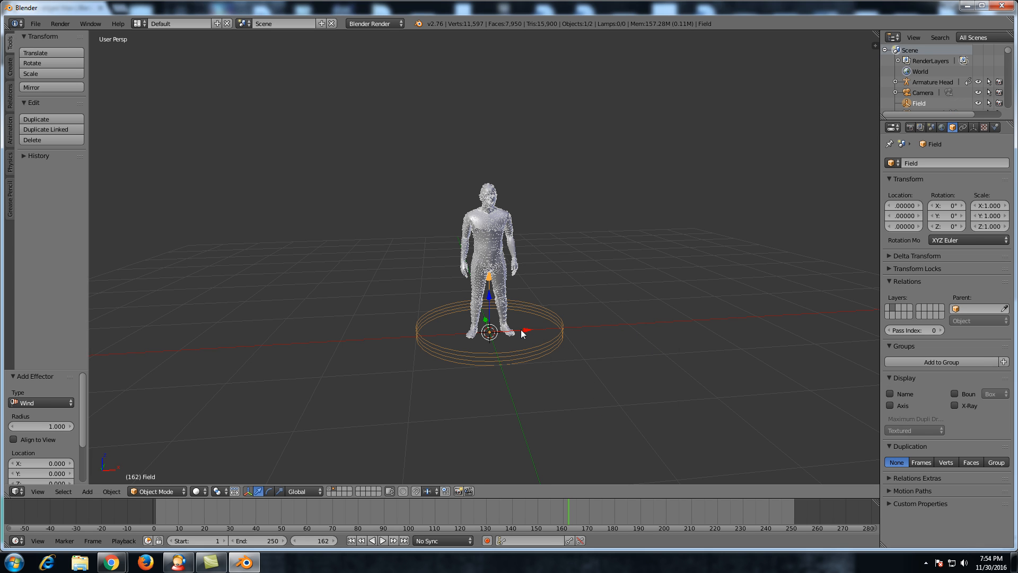
Move the wind field about 2.7 units along X and rotate it -90° around Y so it points at the man.
{"action": "left_click_drag", "start_coordinate": [521, 330], "coordinate": [703, 290]}
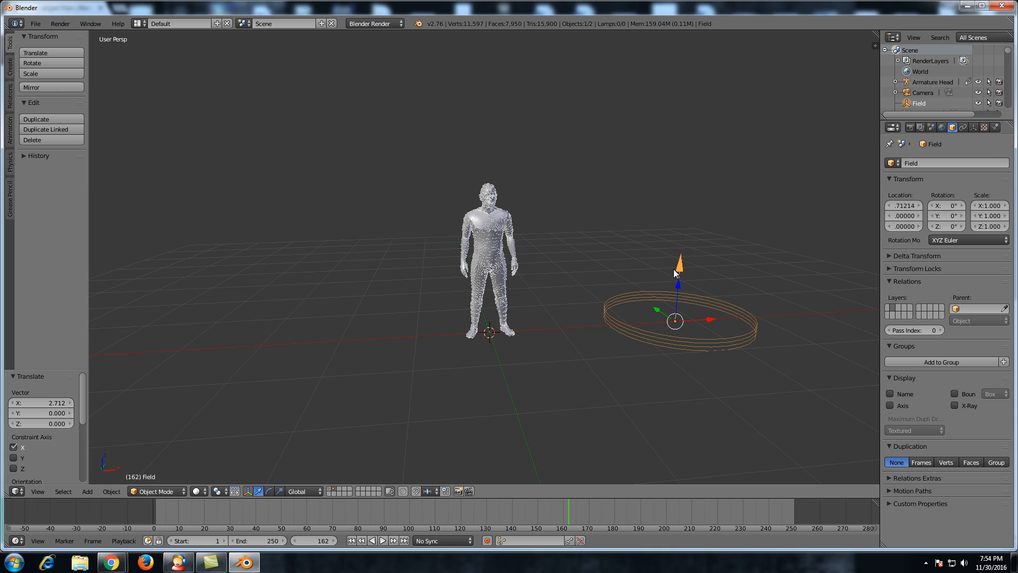
{"action": "key", "text": "r"}
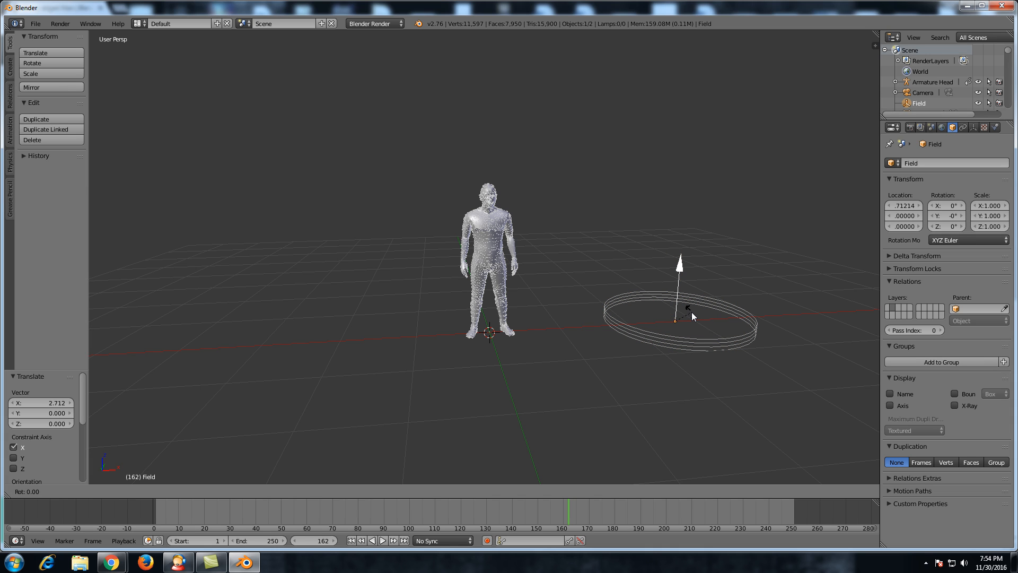
{"action": "key", "text": "y"}
{"action": "key", "text": "9"}
{"action": "key", "text": "0"}
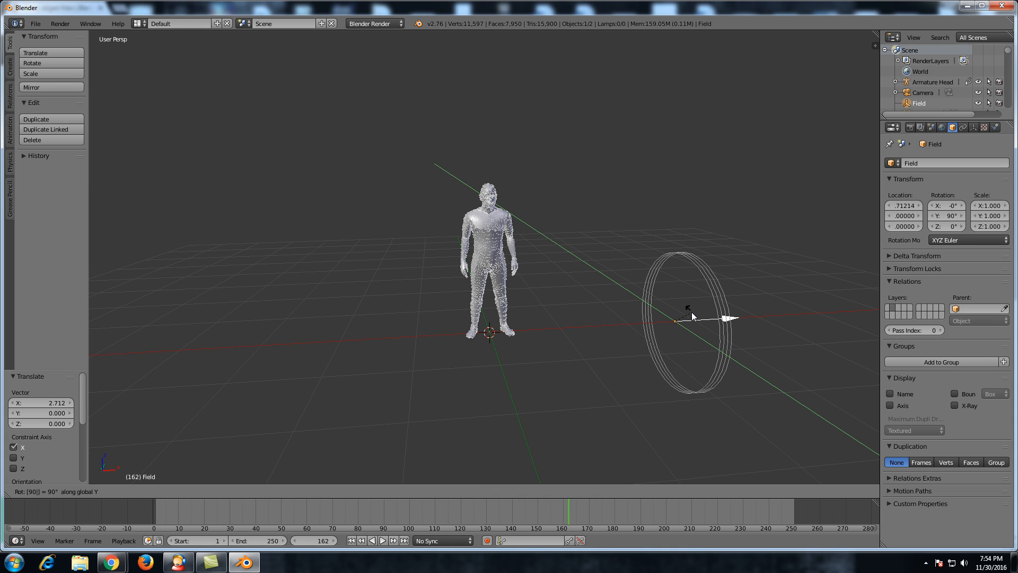
{"action": "key", "text": "minus"}
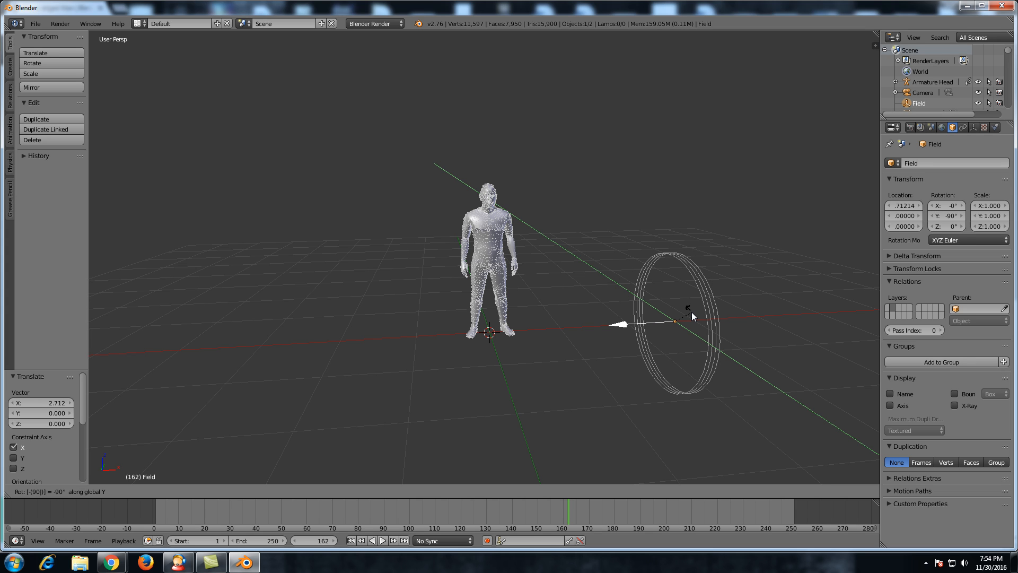
{"action": "key", "text": "Return"}
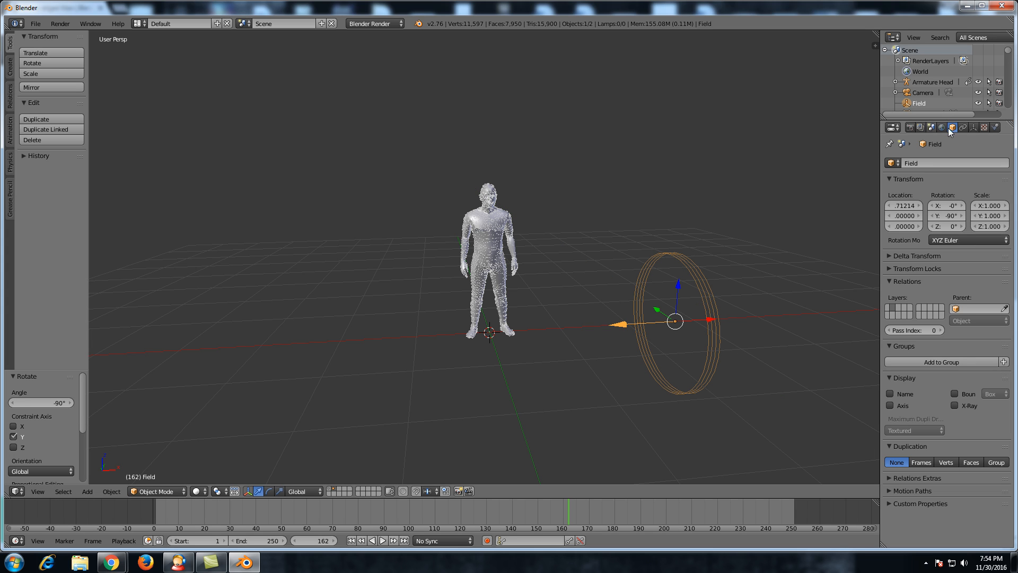
Set the wind field's strength to 27.2 and raise it about 1.09 units along Z.
{"action": "left_click", "coordinate": [975, 128]}
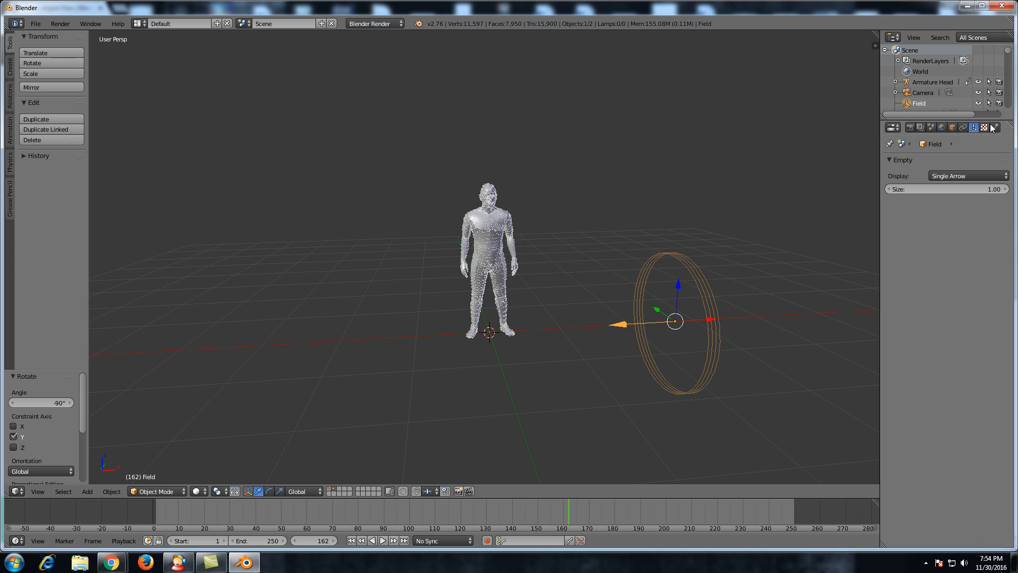
{"action": "left_click", "coordinate": [994, 127]}
{"action": "left_click_drag", "start_coordinate": [904, 237], "coordinate": [961, 237]}
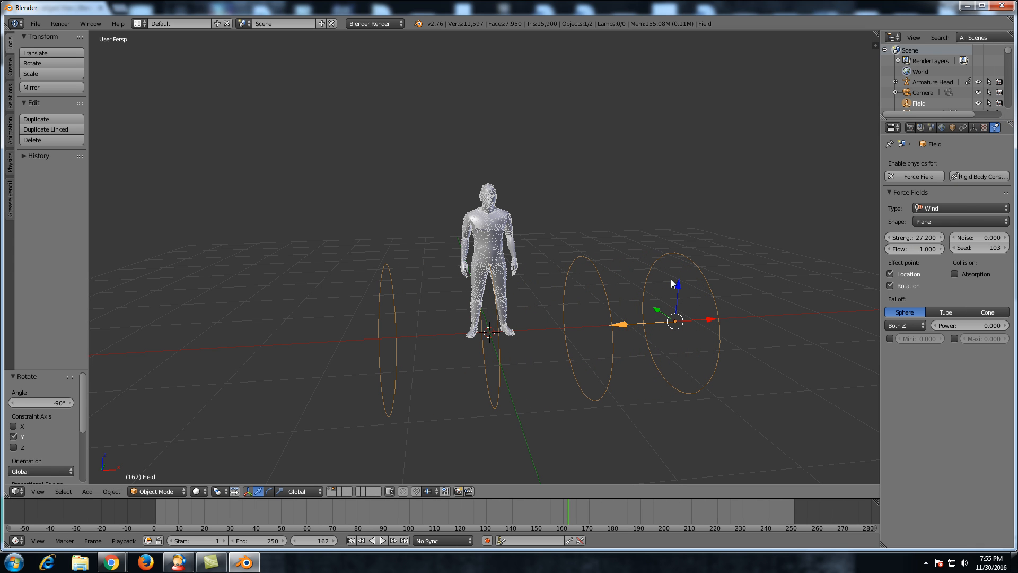
{"action": "key", "text": "g"}
{"action": "key", "text": "z"}
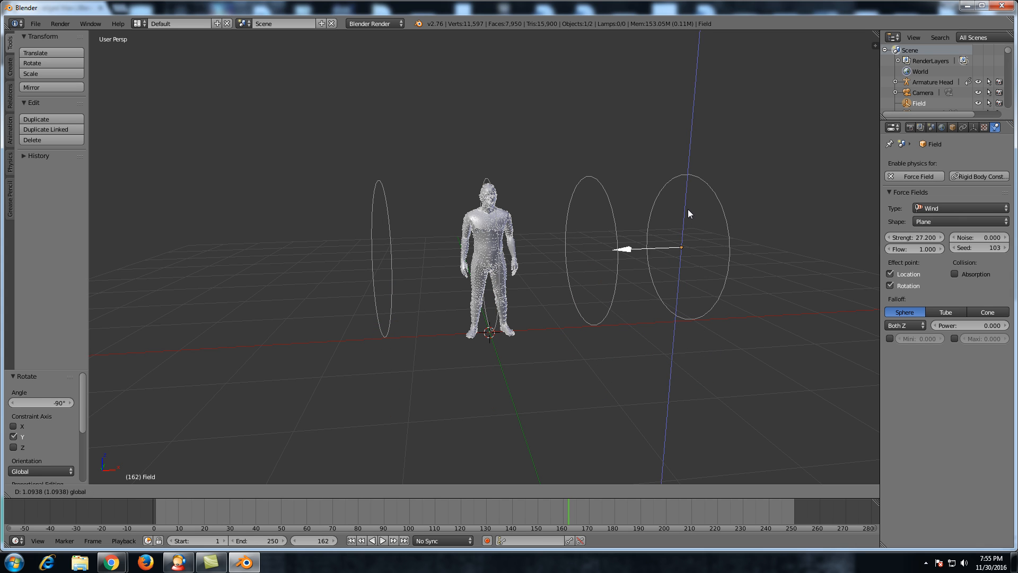
{"action": "left_click", "coordinate": [689, 209]}
Show the first layer, play the animation from around frame 100 to check the wind's effect, then stop and go to frame 188.
{"action": "key", "text": "1"}
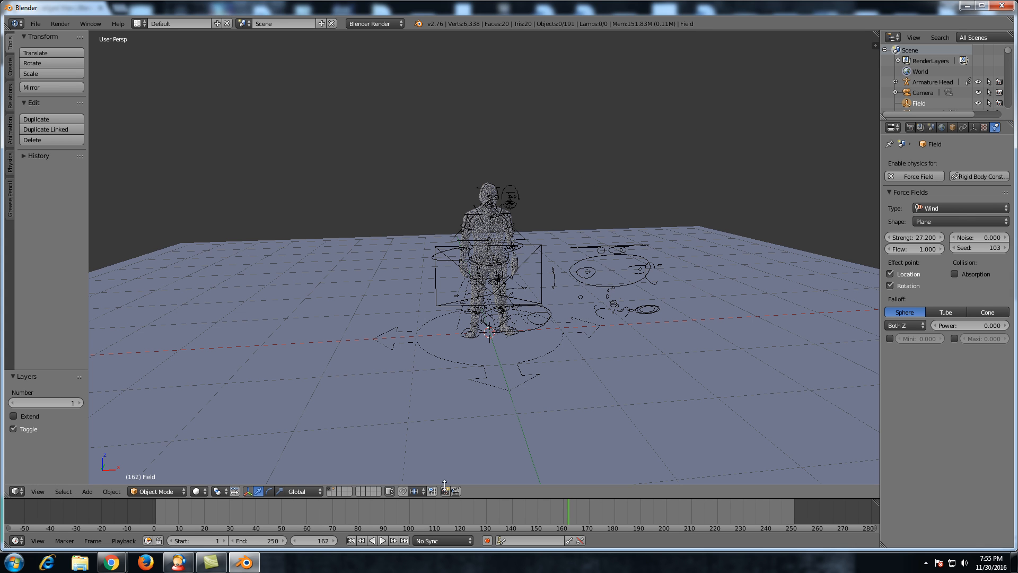
{"action": "left_click", "coordinate": [451, 510]}
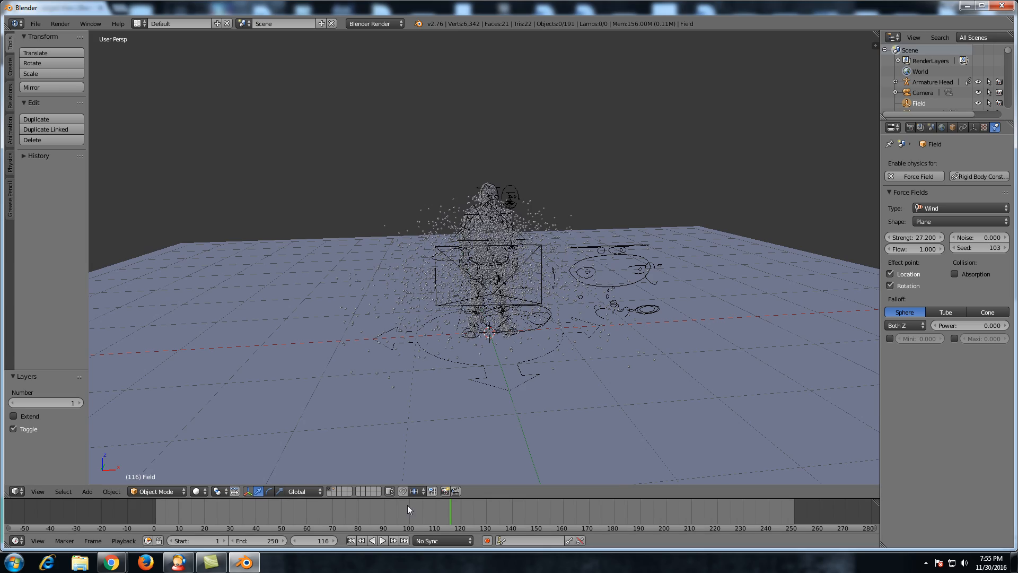
{"action": "key", "text": "shift+alt+a"}
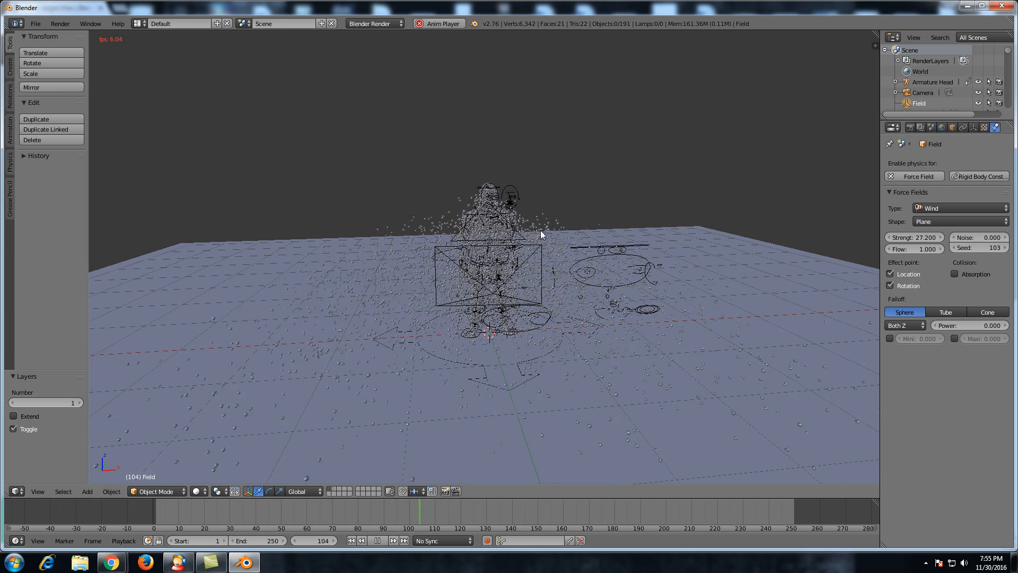
{"action": "scroll", "coordinate": [551, 234], "scroll_direction": "up", "scroll_amount": 3}
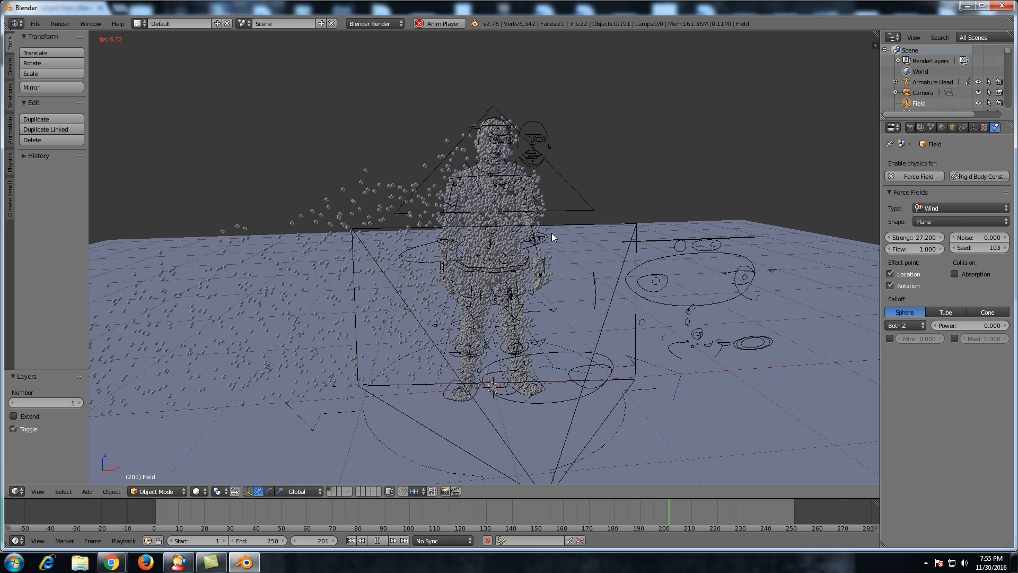
{"action": "key", "text": "alt+a"}
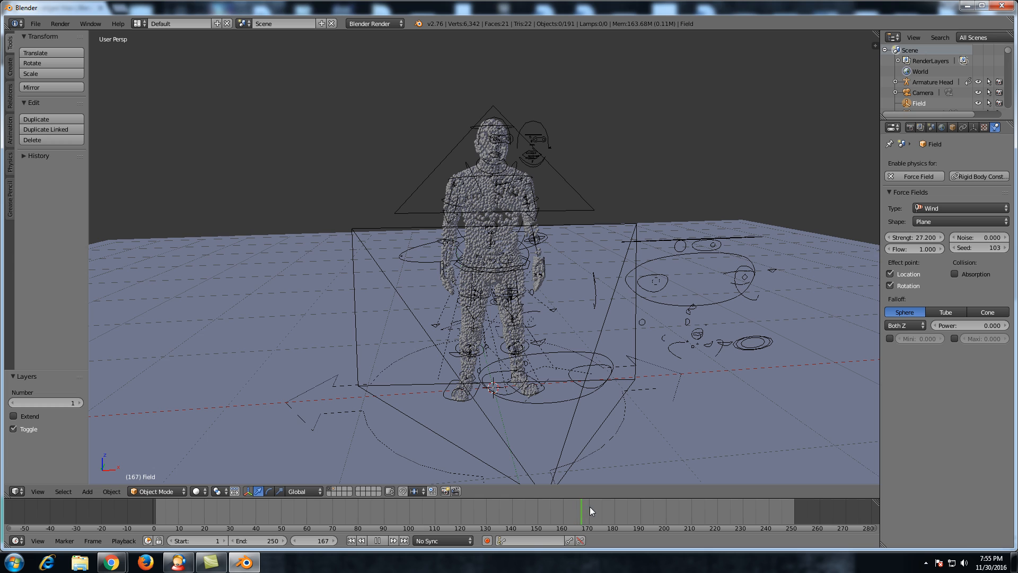
{"action": "left_click", "coordinate": [635, 501]}
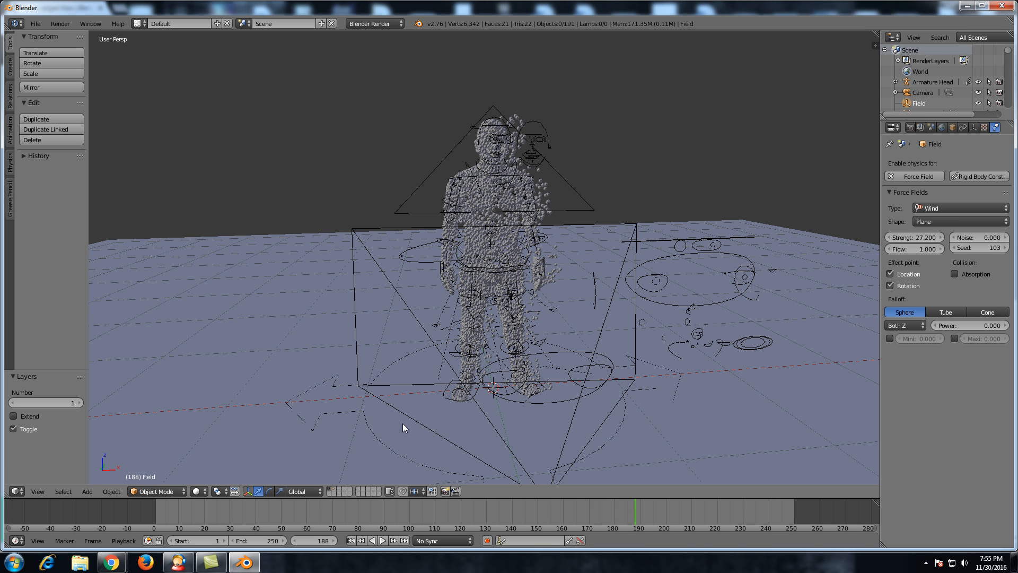
Select the floor plane and set the time of its third particle key, lowpoly man: ParticleSystem 2, to 190.
{"action": "right_click", "coordinate": [725, 423]}
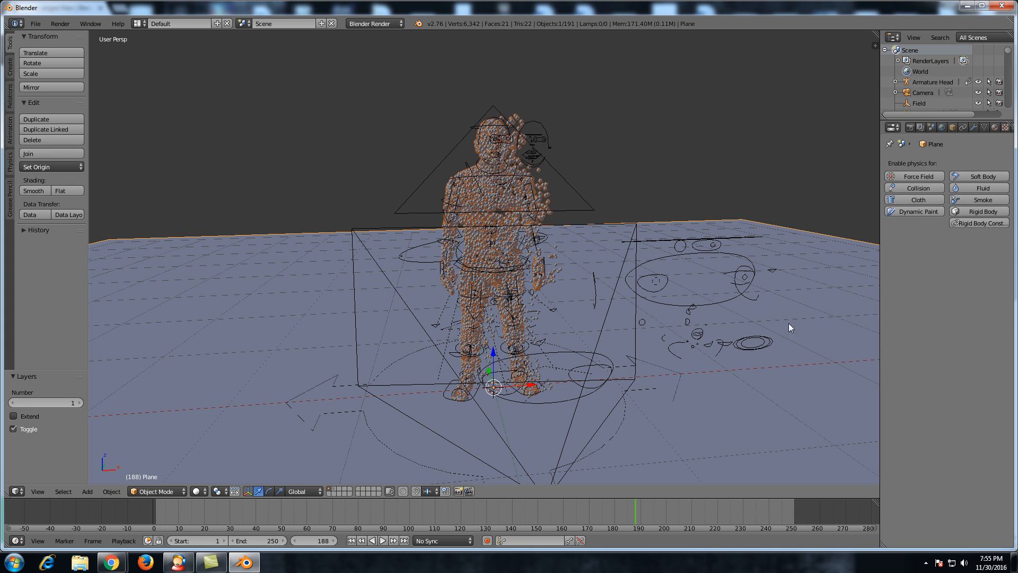
{"action": "scroll", "coordinate": [996, 128], "scroll_direction": "down", "scroll_amount": 2}
{"action": "left_click", "coordinate": [993, 127]}
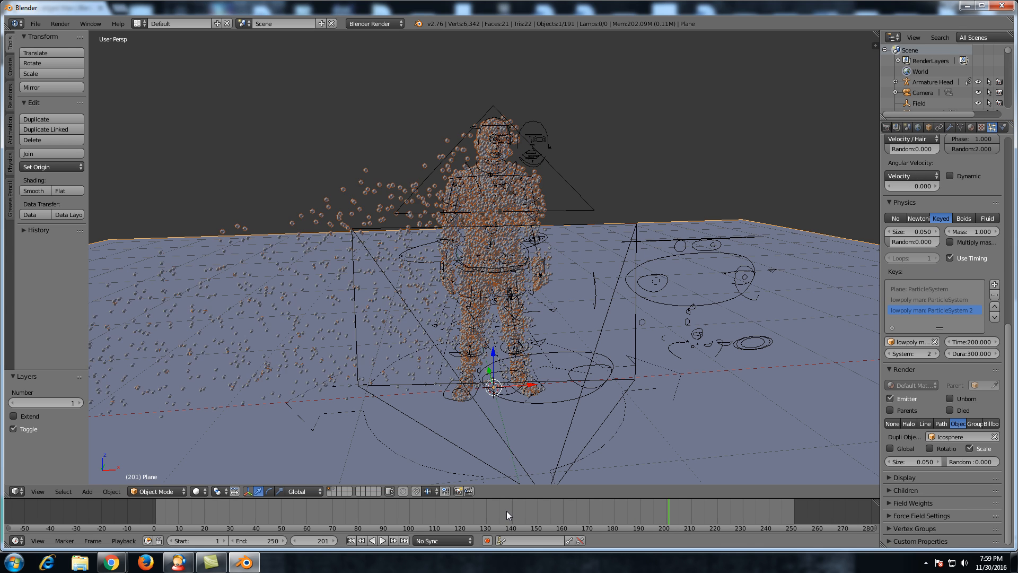
{"action": "left_click", "coordinate": [508, 510]}
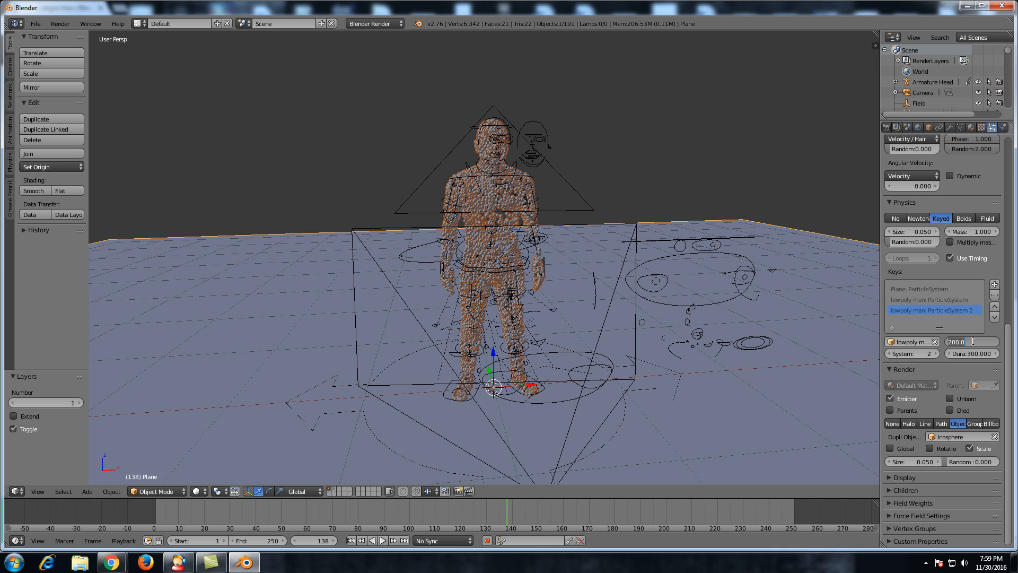
{"action": "type", "text": "19"}
{"action": "key", "text": "Return"}
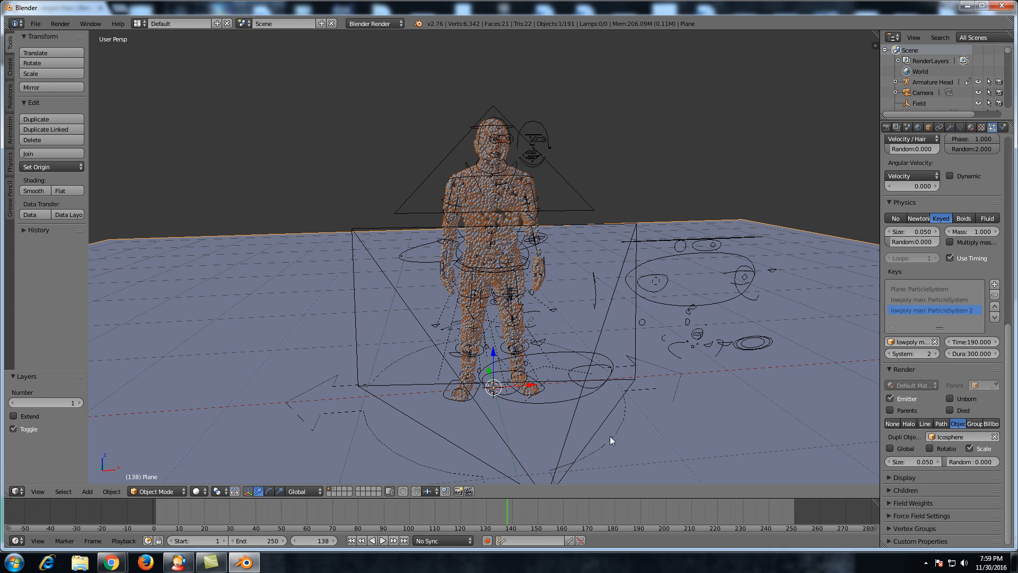
Play the animation from frame 102 to check the new key timing from several angles, then stop it.
{"action": "left_click", "coordinate": [416, 507]}
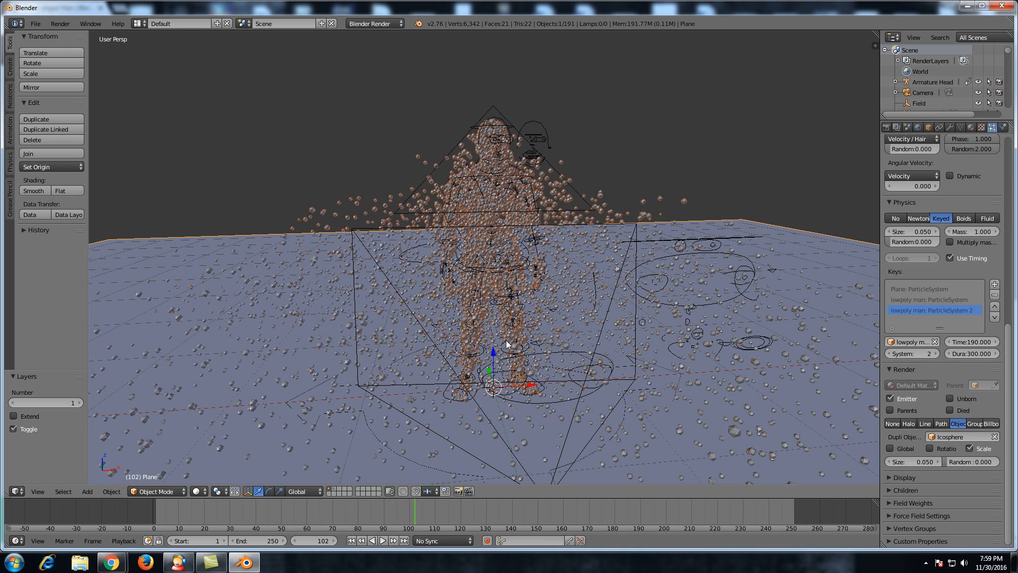
{"action": "key", "text": "alt+a"}
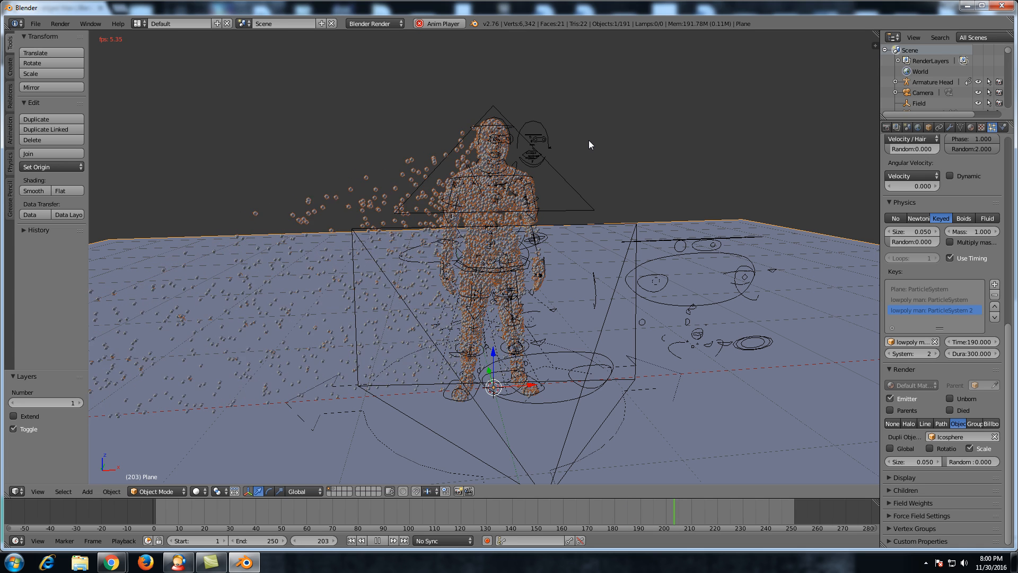
{"action": "scroll", "coordinate": [329, 276], "scroll_direction": "down", "scroll_amount": 3}
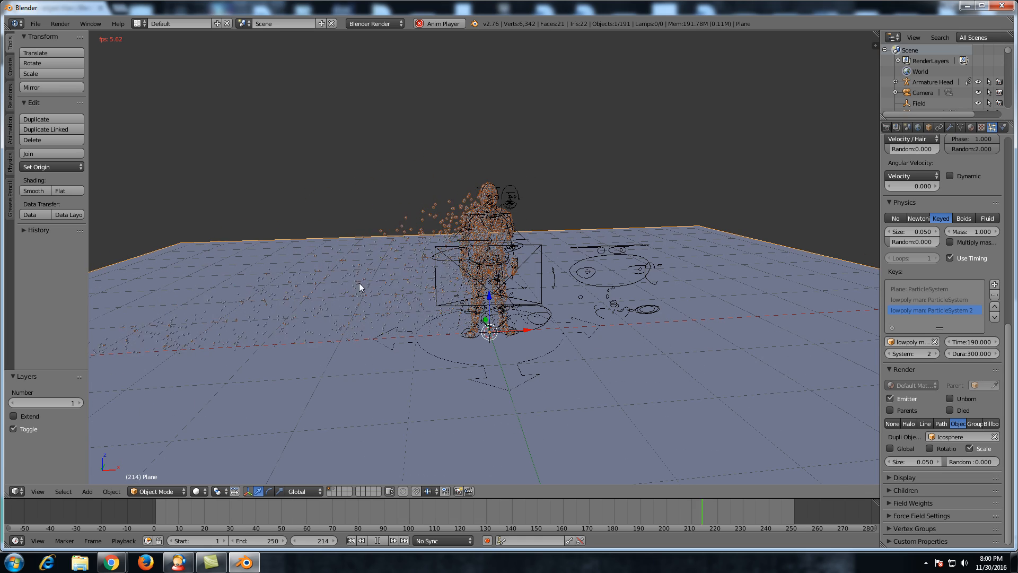
{"action": "middle_click_drag", "start_coordinate": [402, 261], "coordinate": [394, 307]}
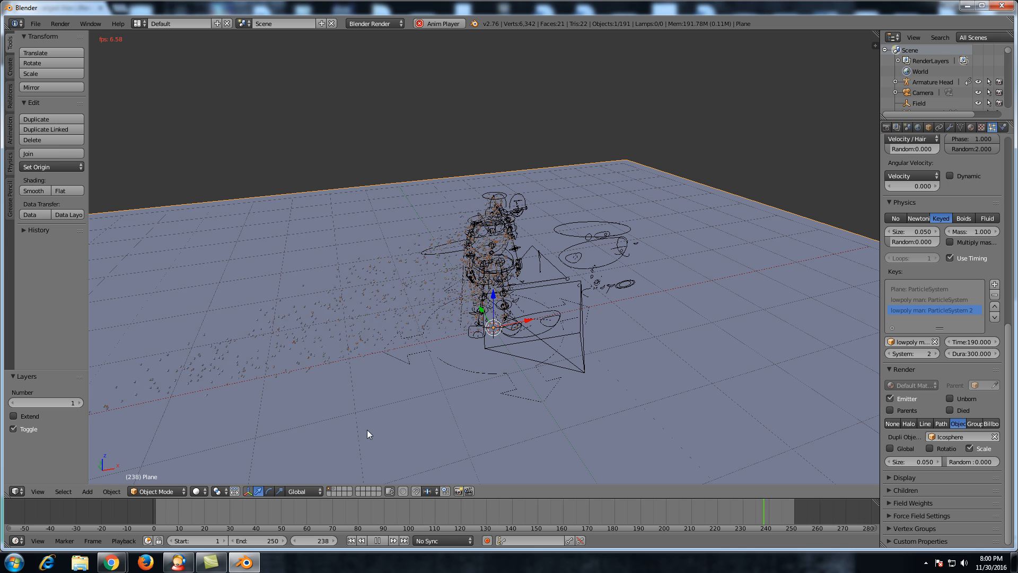
{"action": "key", "text": "alt+a"}
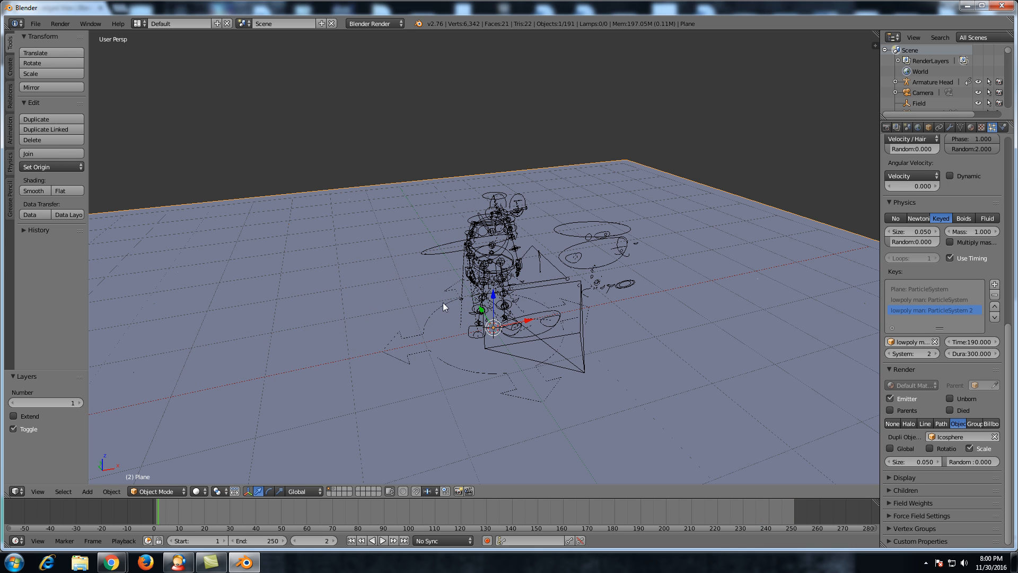
Show the second layer, add a plane at the man's feet and scale it up about 7.4 times.
{"action": "middle_click_drag", "start_coordinate": [593, 303], "coordinate": [575, 291]}
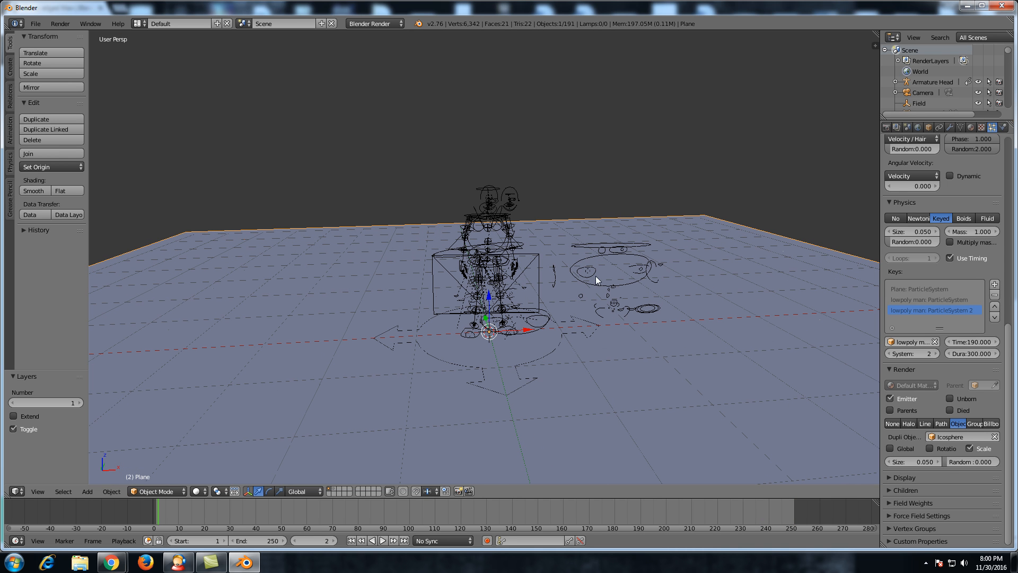
{"action": "left_click", "coordinate": [334, 492]}
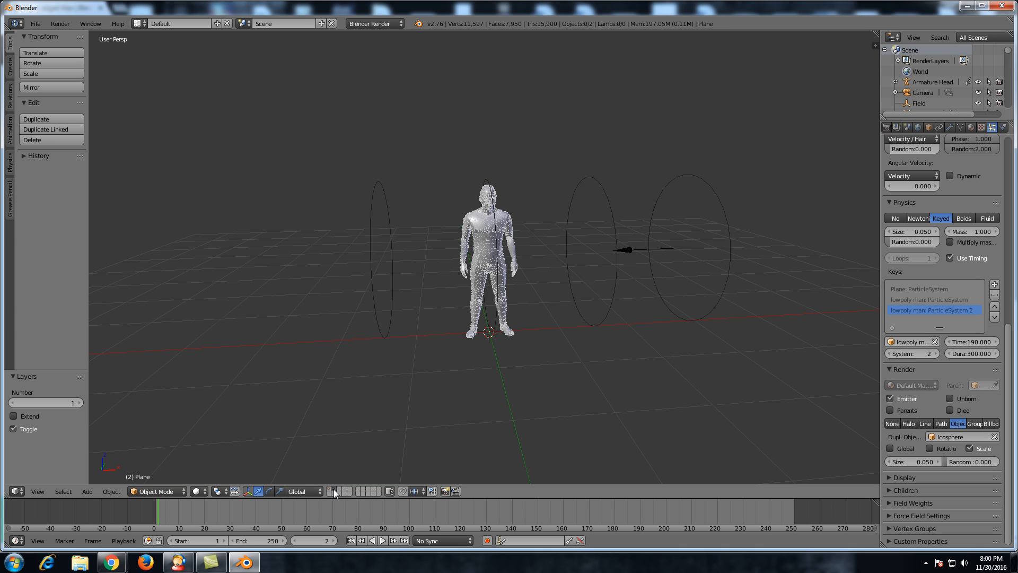
{"action": "scroll", "coordinate": [600, 247], "scroll_direction": "down", "scroll_amount": 6}
{"action": "scroll", "coordinate": [543, 294], "scroll_direction": "up", "scroll_amount": 3}
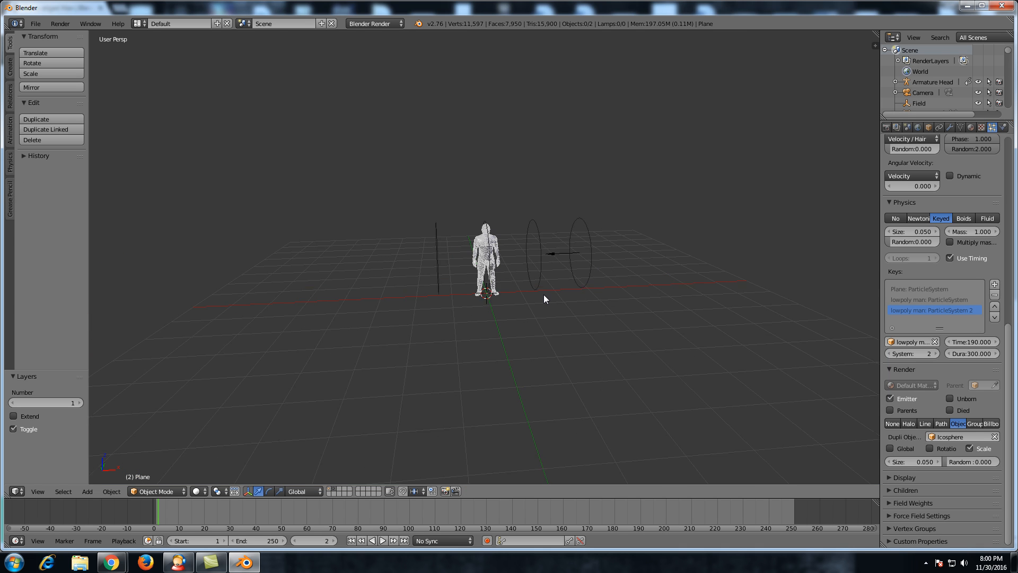
{"action": "key", "text": "a"}
{"action": "key", "text": "a"}
{"action": "key", "text": "shift+a"}
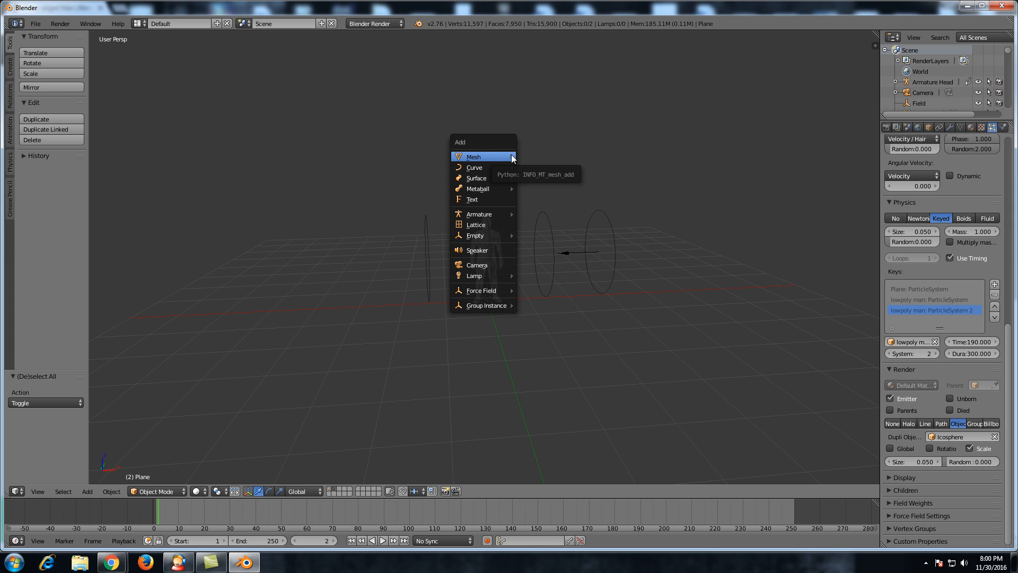
{"action": "left_click", "coordinate": [528, 156]}
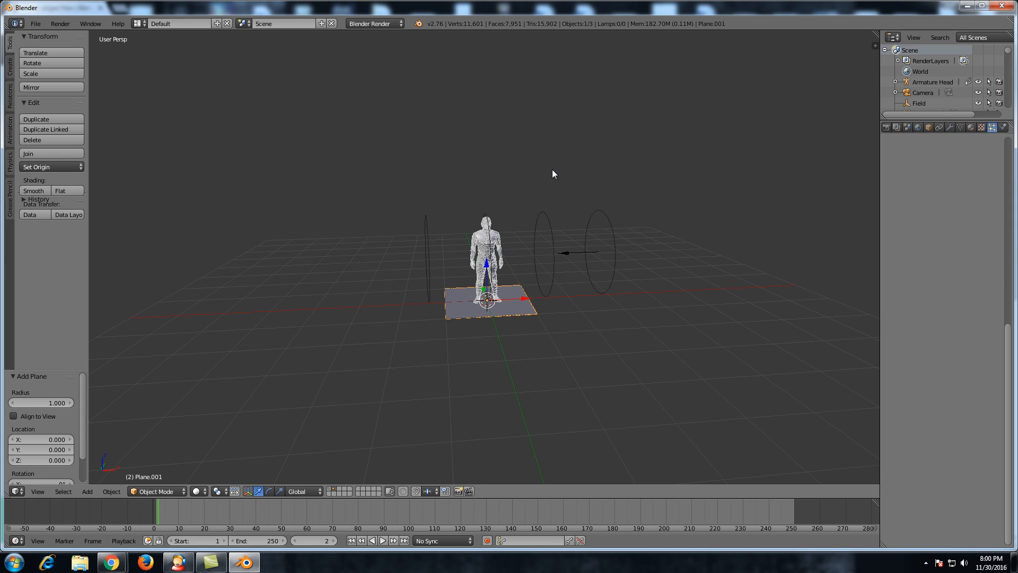
{"action": "key", "text": "s"}
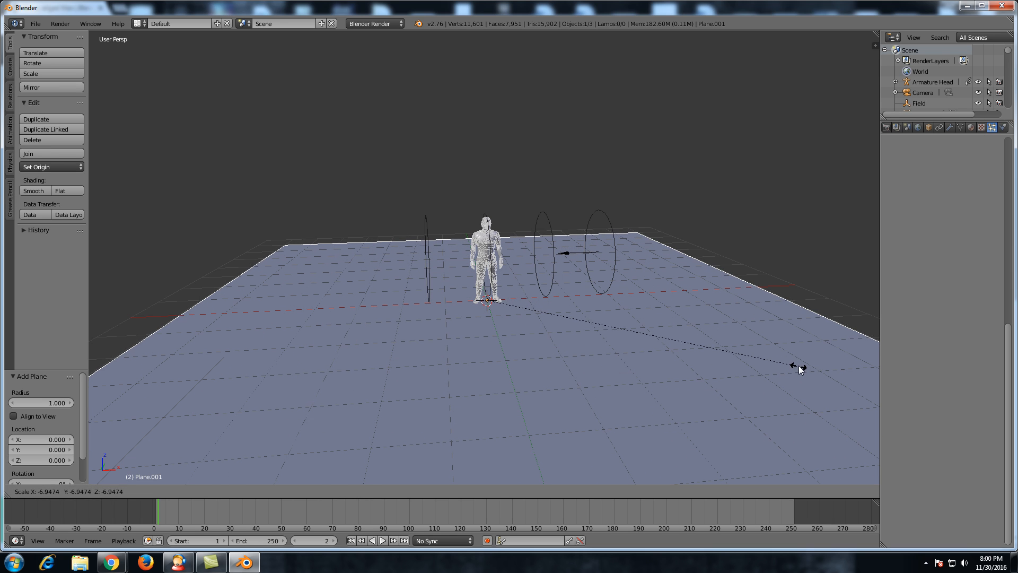
{"action": "left_click", "coordinate": [820, 373]}
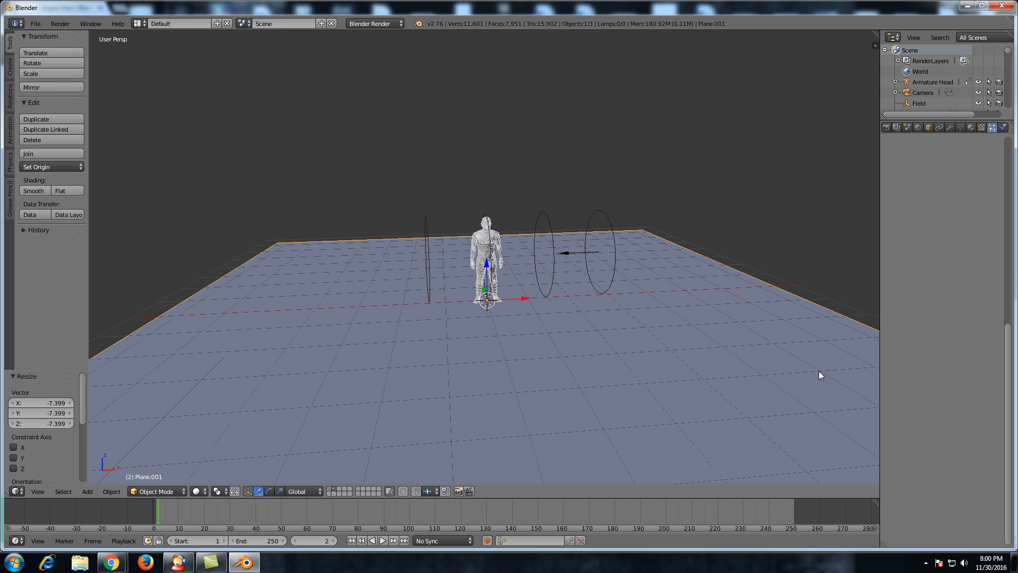
Enable Collision physics on the new plane and set its particle damping factor to 1.
{"action": "left_click", "coordinate": [1004, 128]}
{"action": "left_click", "coordinate": [912, 189]}
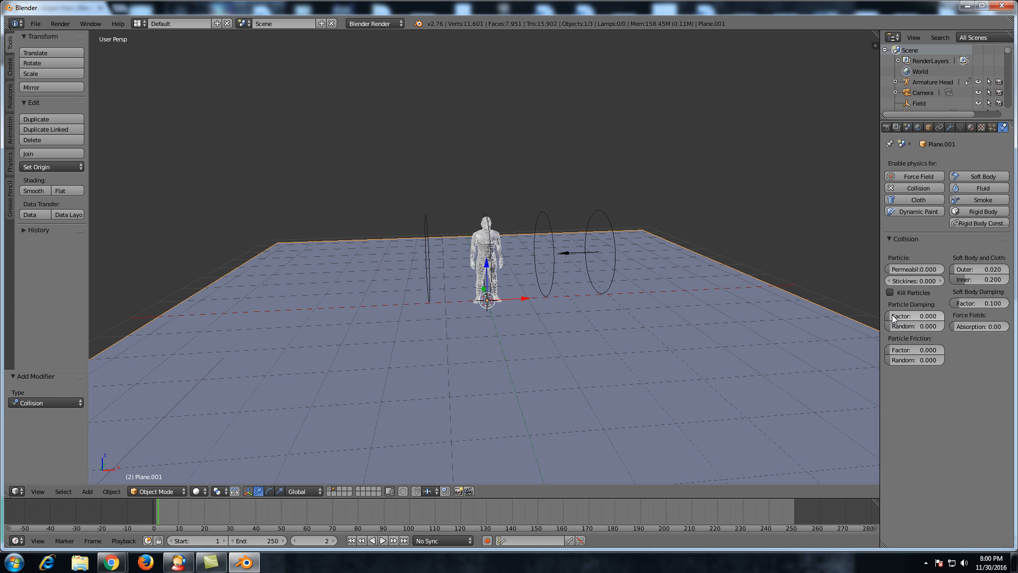
{"action": "left_click_drag", "start_coordinate": [893, 318], "coordinate": [937, 317]}
Play the animation from around frame 173 and check from above and below how the particles land on the collision plane, then stop.
{"action": "key", "text": "alt+a"}
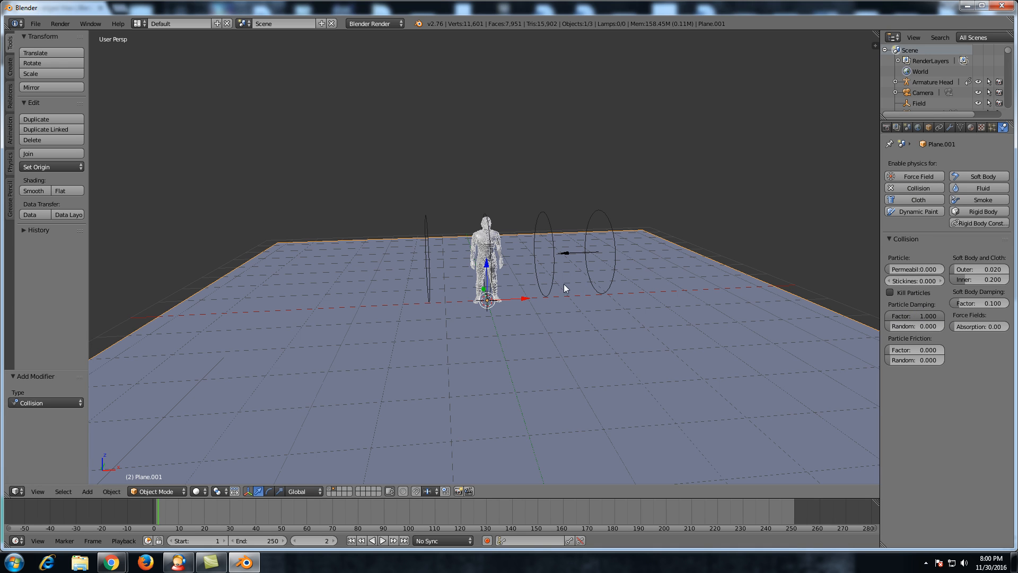
{"action": "left_click", "coordinate": [628, 510]}
{"action": "left_click", "coordinate": [595, 511]}
{"action": "key", "text": "alt+a"}
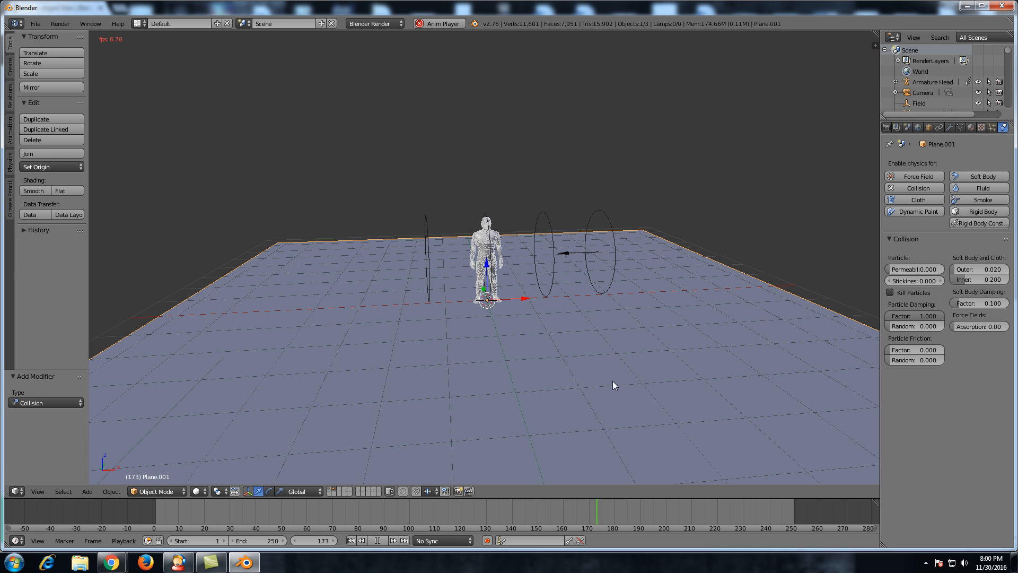
{"action": "scroll", "coordinate": [581, 291], "scroll_direction": "up", "scroll_amount": 2}
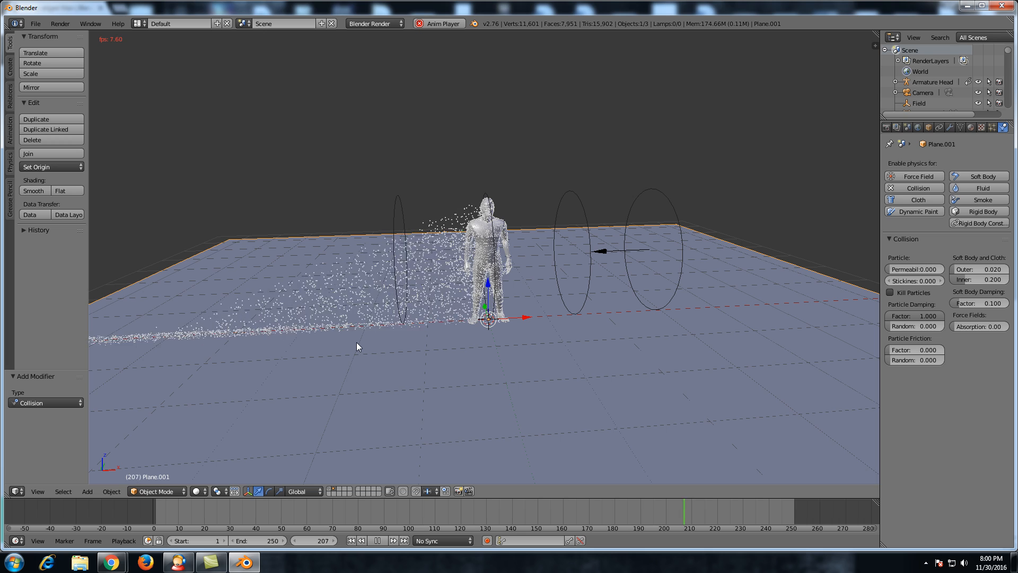
{"action": "middle_click_drag", "start_coordinate": [422, 406], "coordinate": [463, 357]}
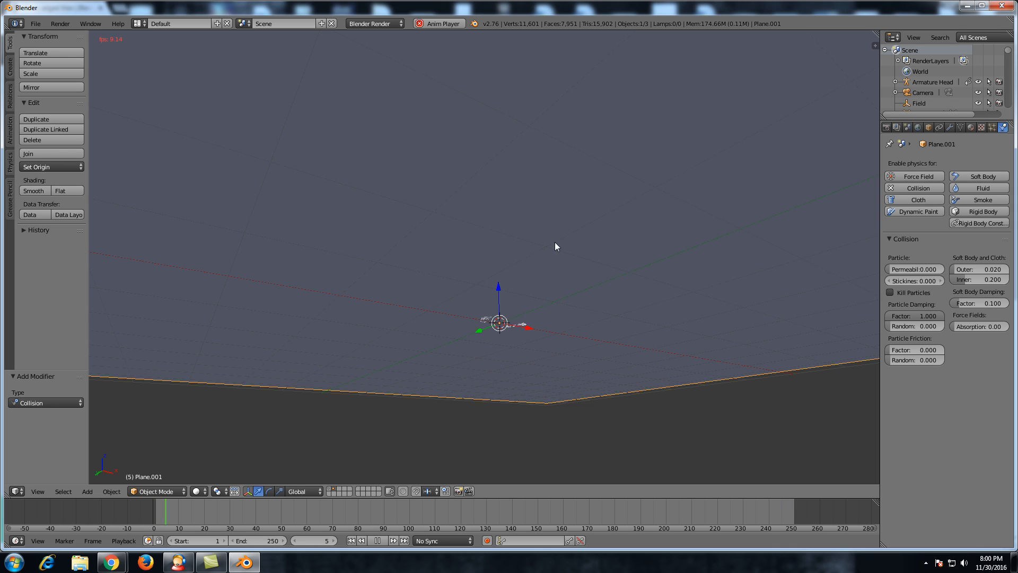
{"action": "middle_click_drag", "start_coordinate": [580, 232], "coordinate": [538, 268]}
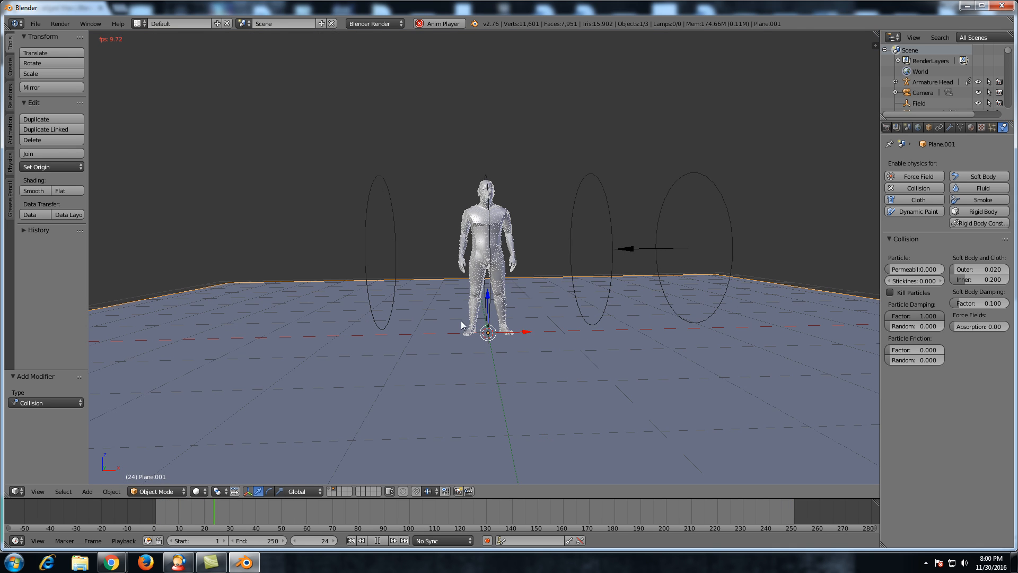
{"action": "middle_click_drag", "start_coordinate": [462, 325], "coordinate": [548, 485]}
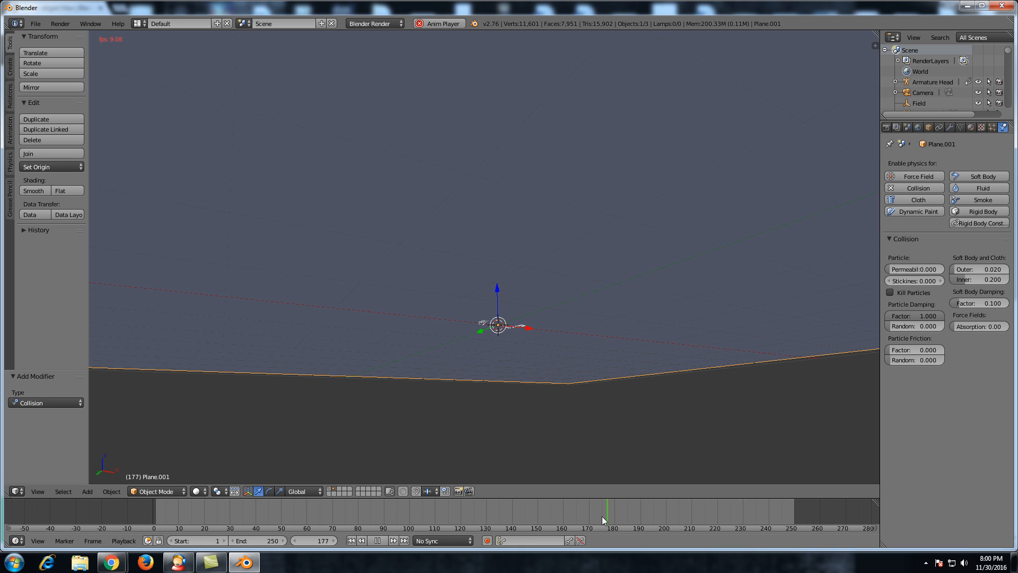
{"action": "middle_click_drag", "start_coordinate": [578, 295], "coordinate": [566, 332]}
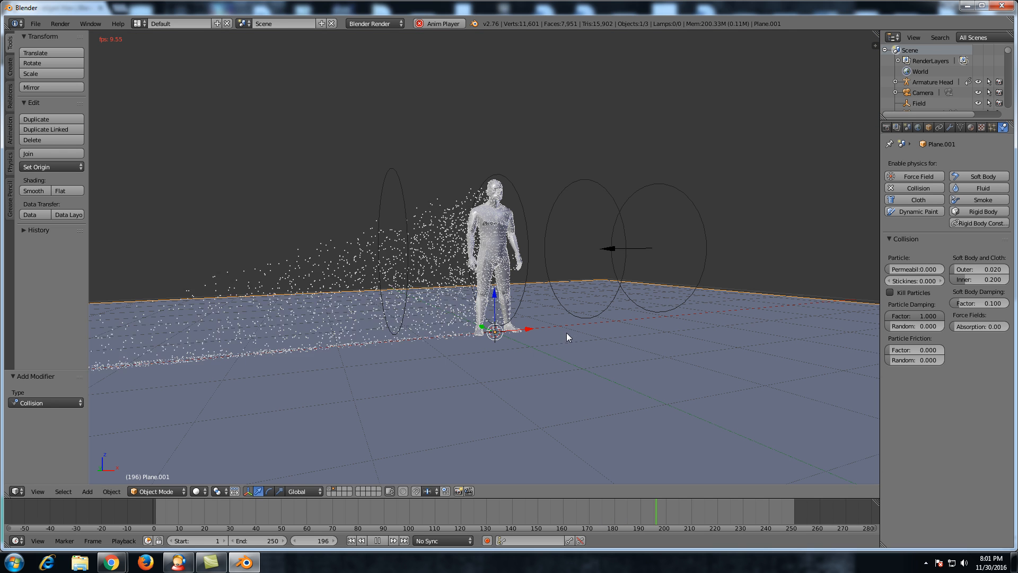
{"action": "key", "text": "alt+a"}
Show the first layer, inspect the icosphere particles blowing off the man, and select the floor plane.
{"action": "key", "text": "1"}
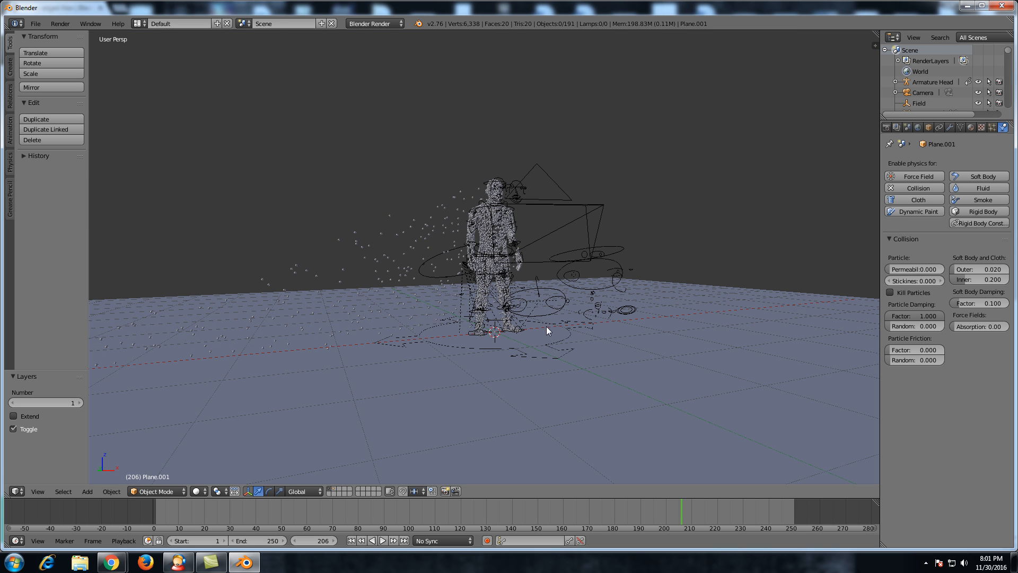
{"action": "middle_click_drag", "start_coordinate": [568, 282], "coordinate": [550, 290]}
{"action": "scroll", "coordinate": [513, 313], "scroll_direction": "up", "scroll_amount": 6}
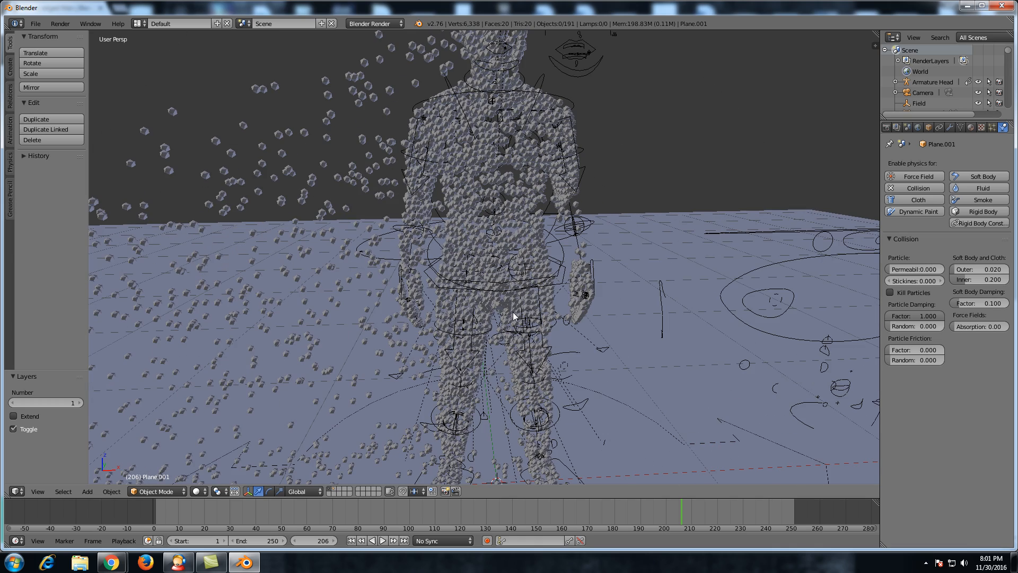
{"action": "scroll", "coordinate": [534, 276], "scroll_direction": "down", "scroll_amount": 10}
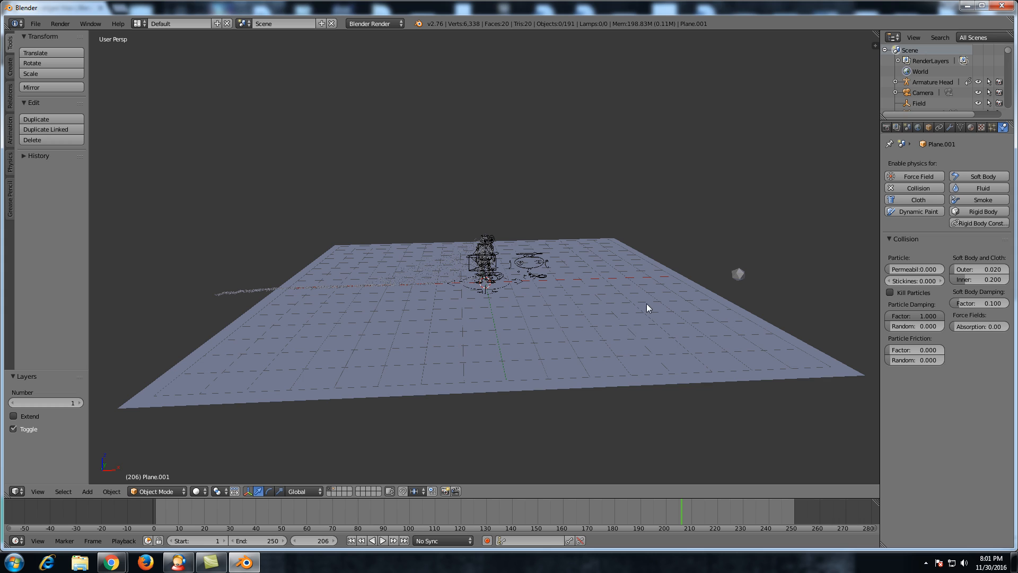
{"action": "right_click", "coordinate": [616, 323]}
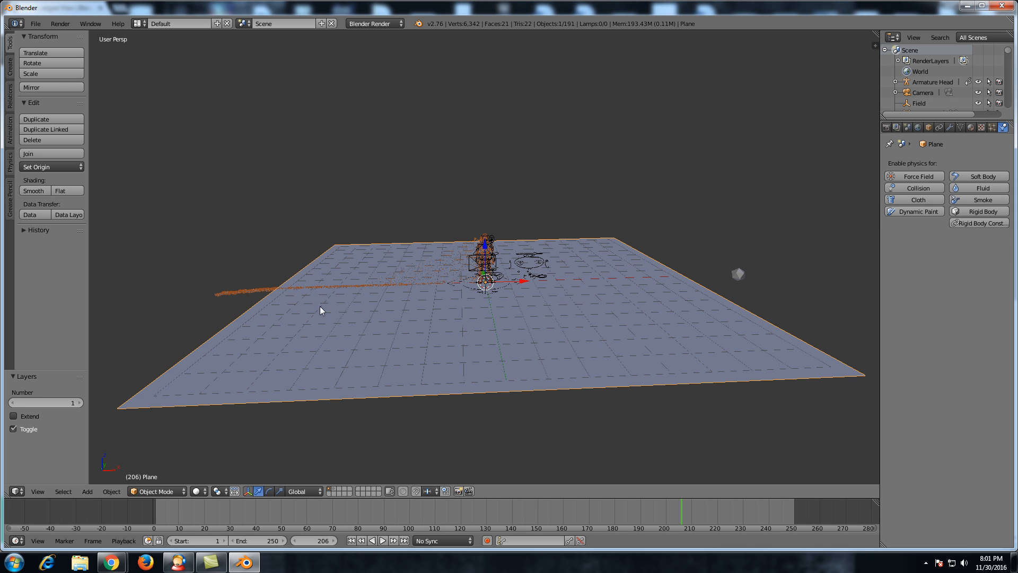
{"action": "scroll", "coordinate": [762, 234], "scroll_direction": "up", "scroll_amount": 4}
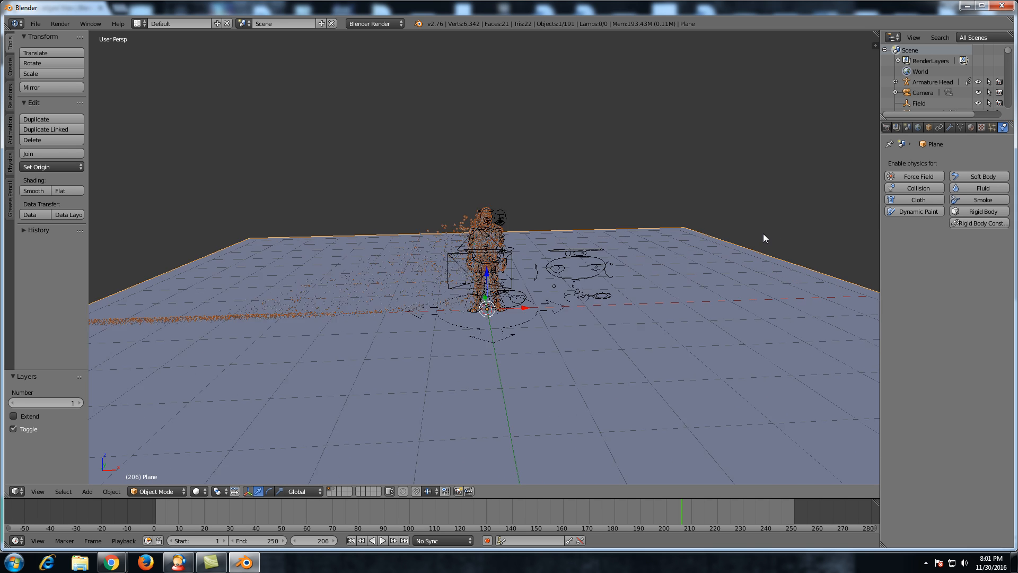
{"action": "scroll", "coordinate": [763, 233], "scroll_direction": "down", "scroll_amount": 3}
{"action": "scroll", "coordinate": [763, 234], "scroll_direction": "up", "scroll_amount": 2}
{"action": "scroll", "coordinate": [762, 233], "scroll_direction": "down", "scroll_amount": 2}
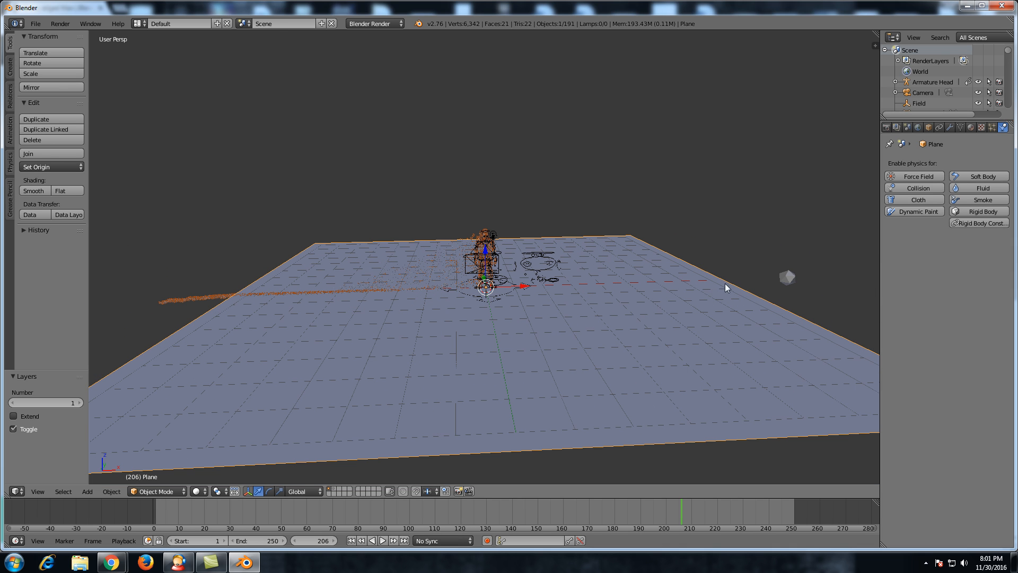
{"action": "right_click", "coordinate": [775, 277]}
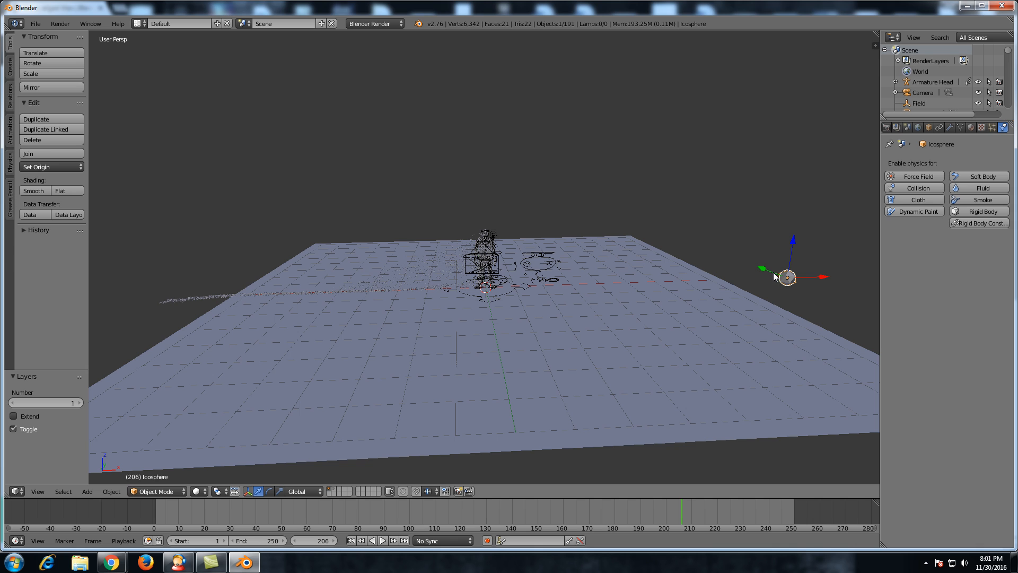
{"action": "right_click", "coordinate": [633, 369]}
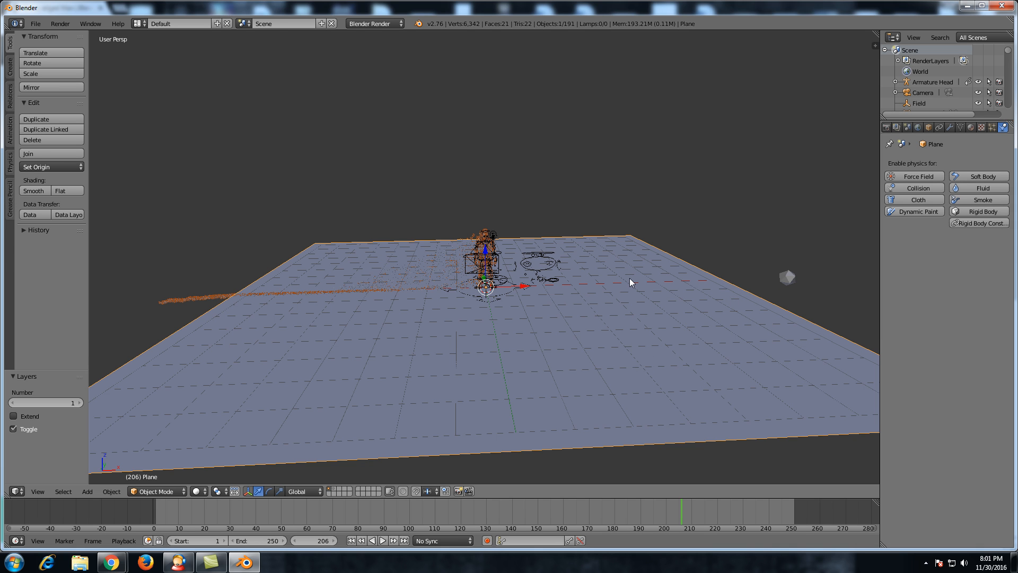
Subdivide the floor plane's mesh six times with one cut each, finishing in Object Mode.
{"action": "scroll", "coordinate": [630, 279], "scroll_direction": "up", "scroll_amount": 1}
{"action": "key", "text": "Tab"}
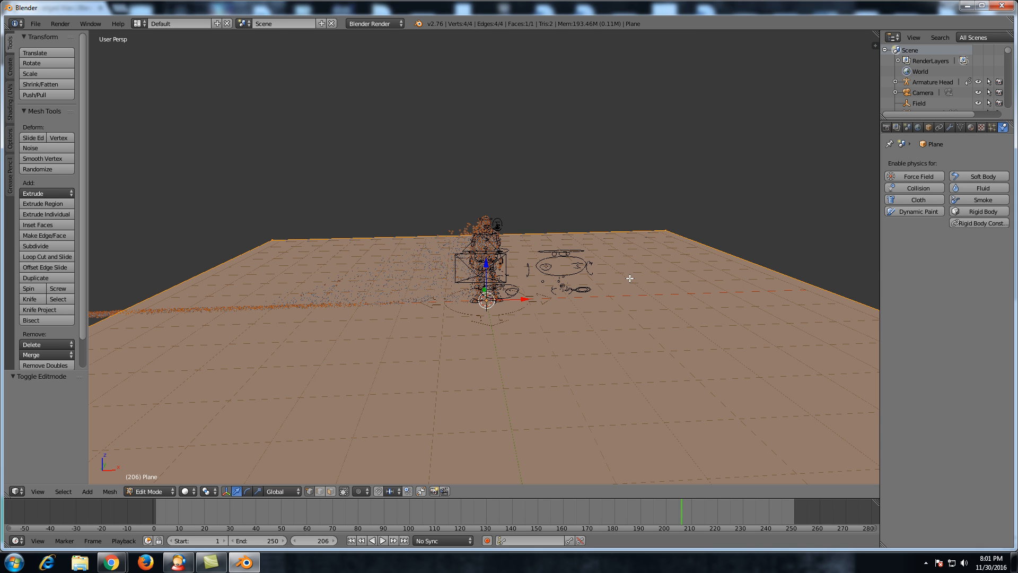
{"action": "key", "text": "w"}
{"action": "left_click", "coordinate": [630, 278]}
{"action": "key", "text": "w"}
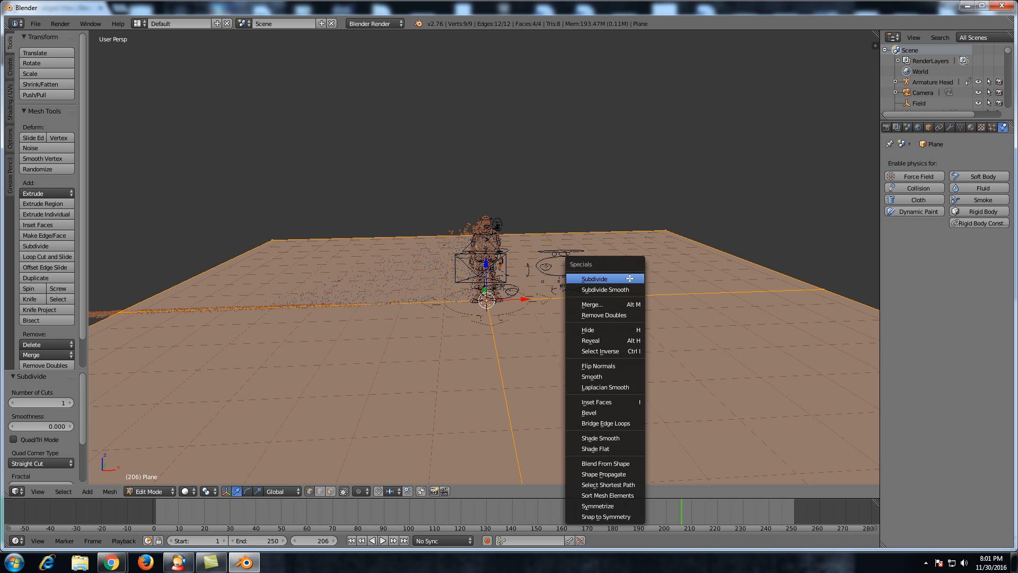
{"action": "left_click", "coordinate": [631, 278]}
{"action": "key", "text": "w"}
{"action": "left_click", "coordinate": [630, 278]}
{"action": "key", "text": "w"}
{"action": "left_click", "coordinate": [630, 278]}
{"action": "key", "text": "w"}
{"action": "left_click", "coordinate": [630, 278]}
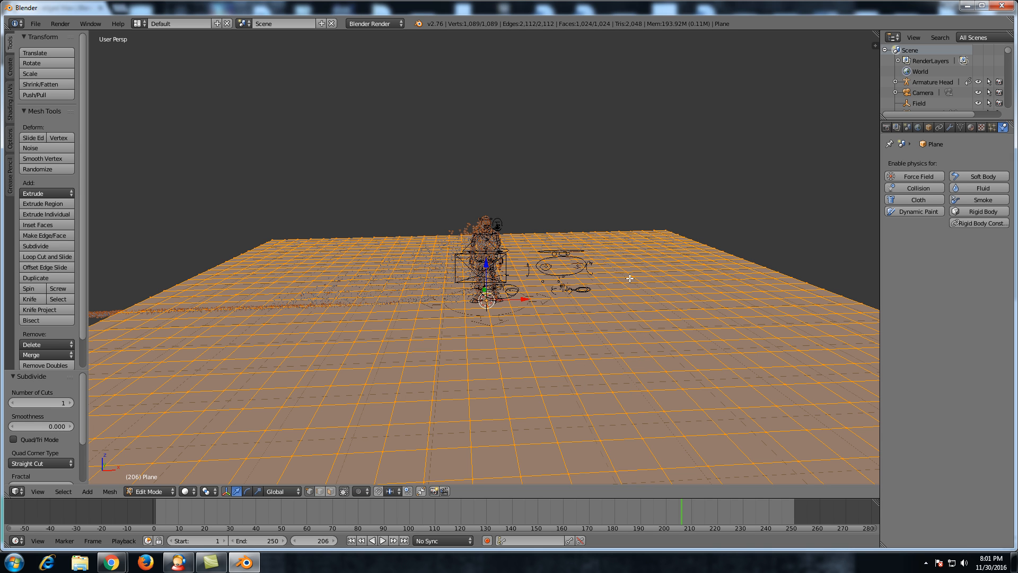
{"action": "key", "text": "w"}
{"action": "left_click", "coordinate": [630, 278]}
{"action": "key", "text": "Tab"}
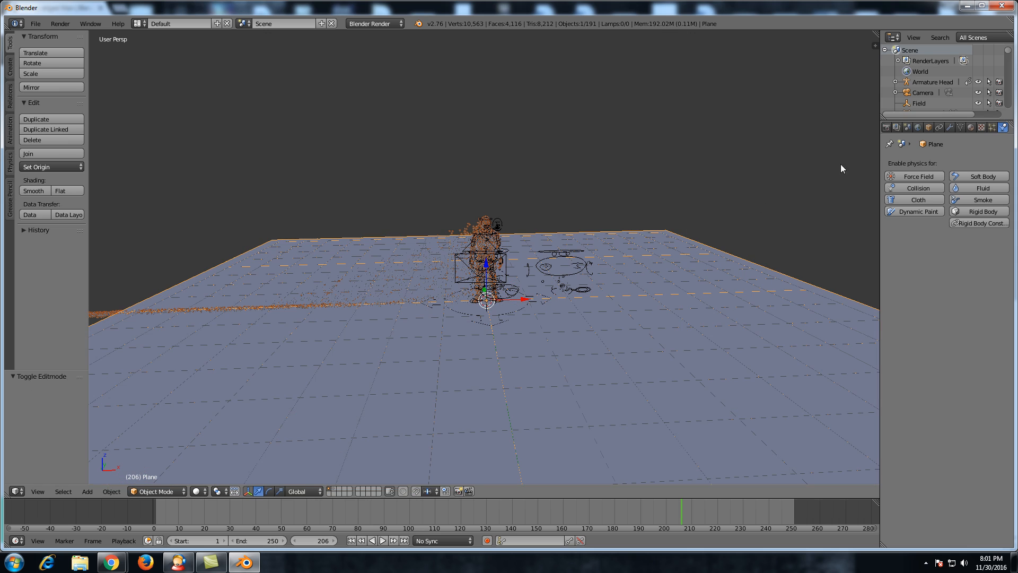
Add a Displace modifier to the floor plane and give it a new texture of type Clouds.
{"action": "left_click", "coordinate": [950, 127]}
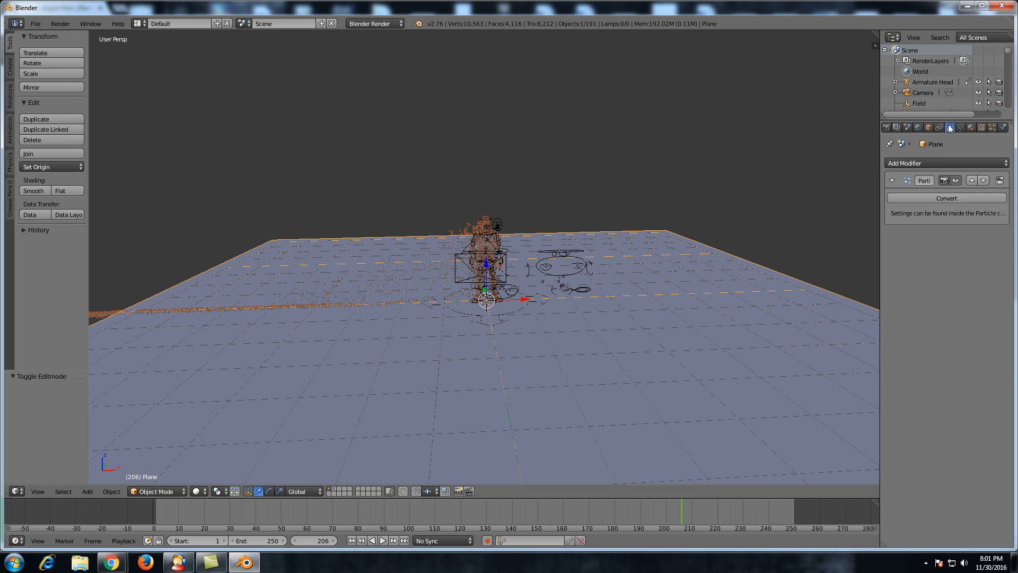
{"action": "left_click", "coordinate": [932, 160]}
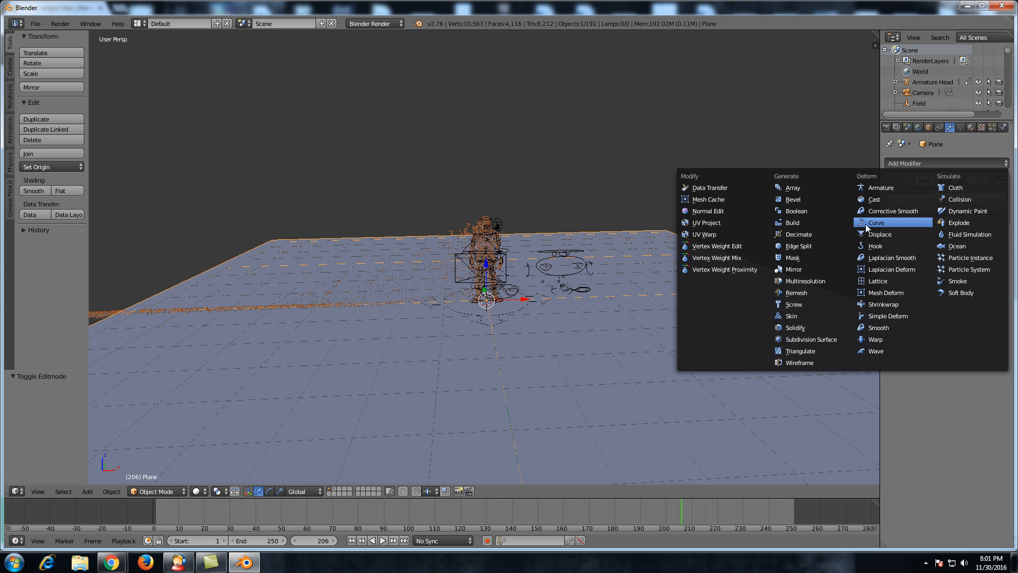
{"action": "left_click", "coordinate": [878, 234]}
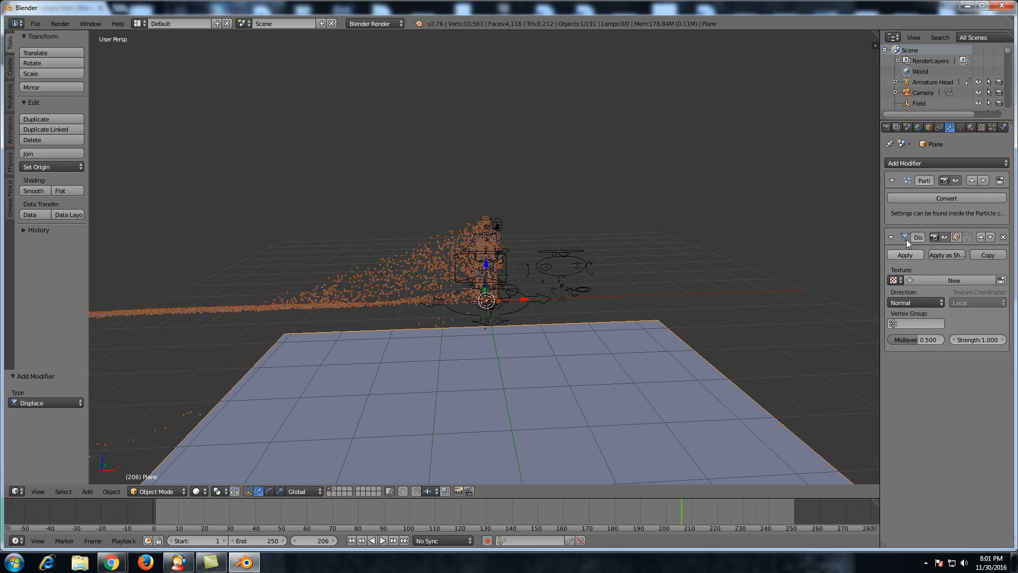
{"action": "left_click", "coordinate": [936, 278]}
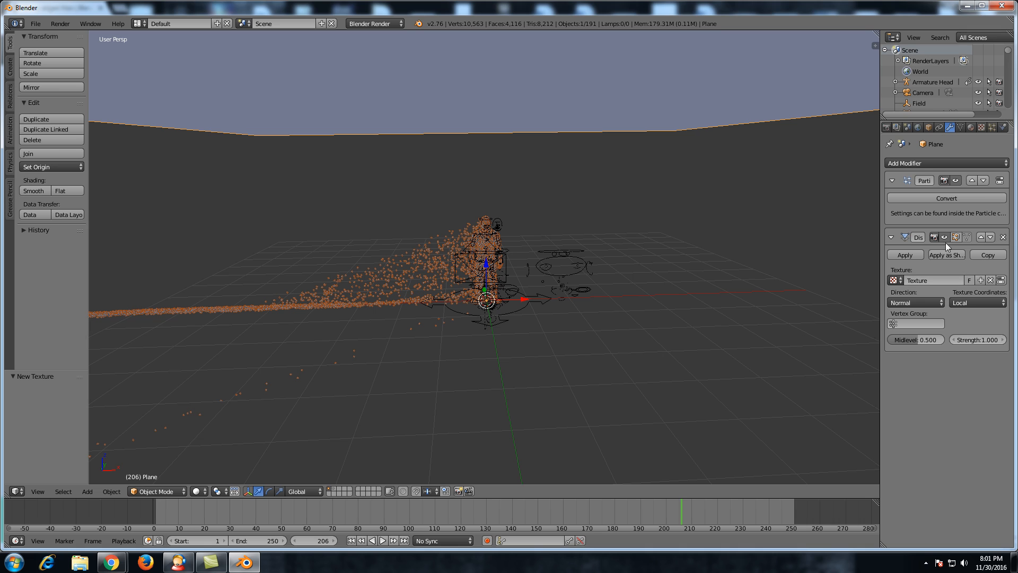
{"action": "left_click", "coordinate": [981, 127]}
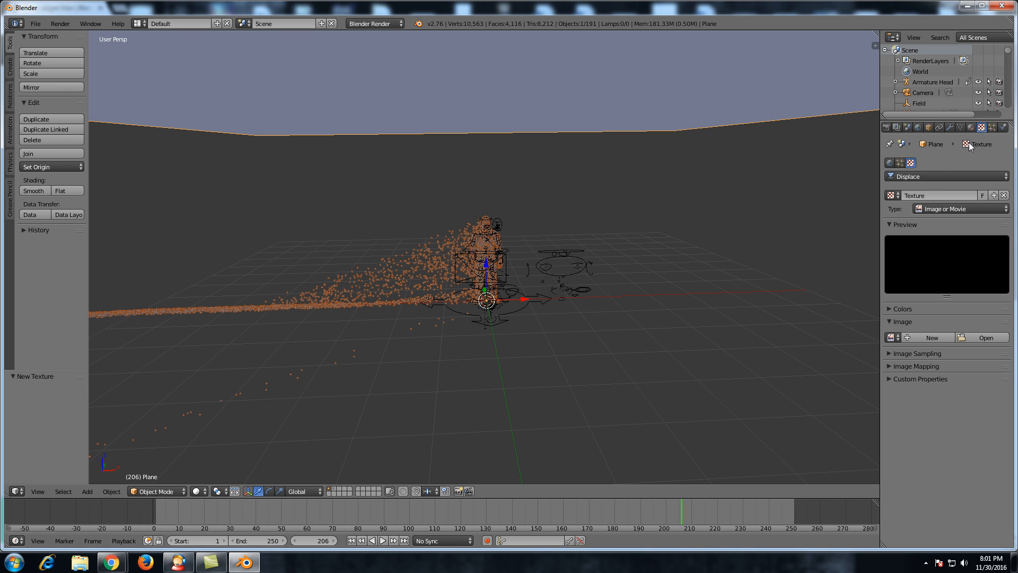
{"action": "left_click", "coordinate": [942, 210]}
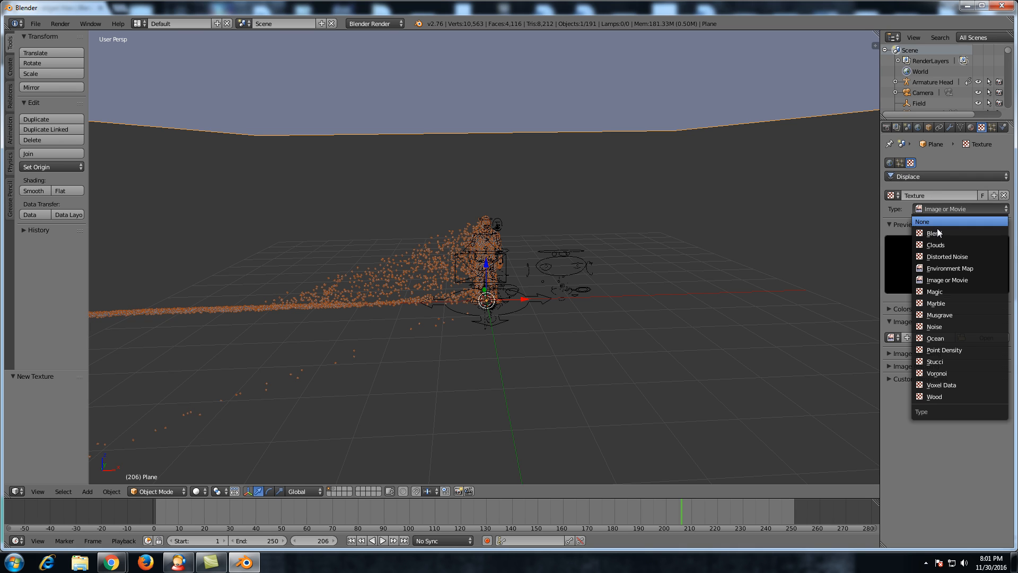
{"action": "left_click", "coordinate": [932, 241]}
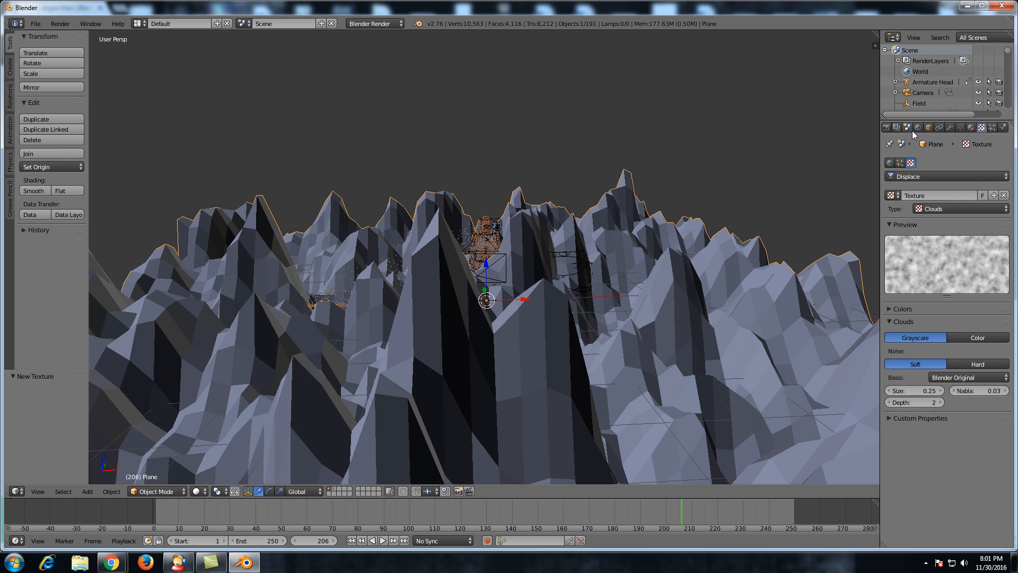
Set the Displace modifier's strength to 0.1 and shade the floor plane smooth.
{"action": "left_click", "coordinate": [951, 128]}
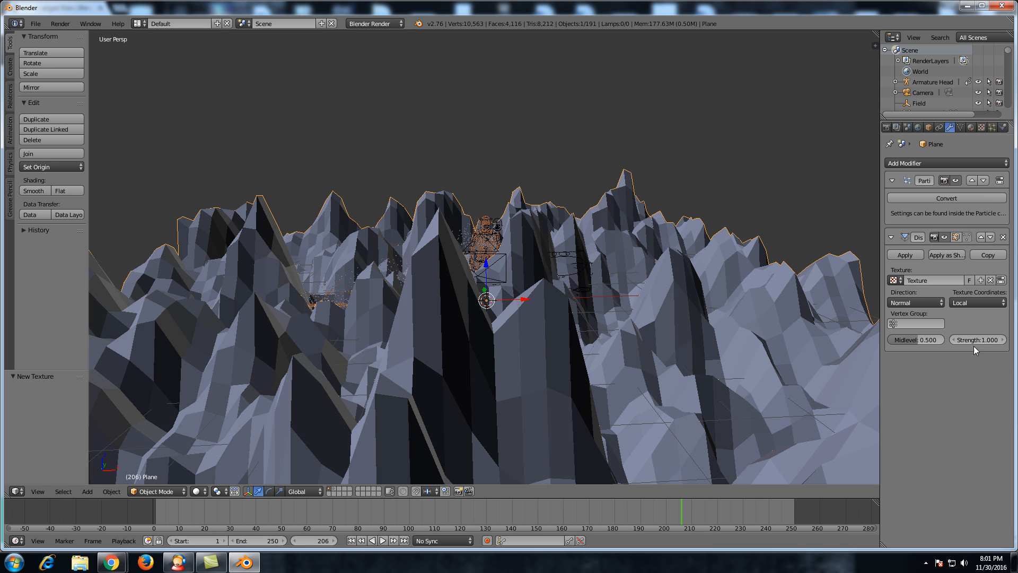
{"action": "left_click_drag", "start_coordinate": [962, 336], "coordinate": [959, 342]}
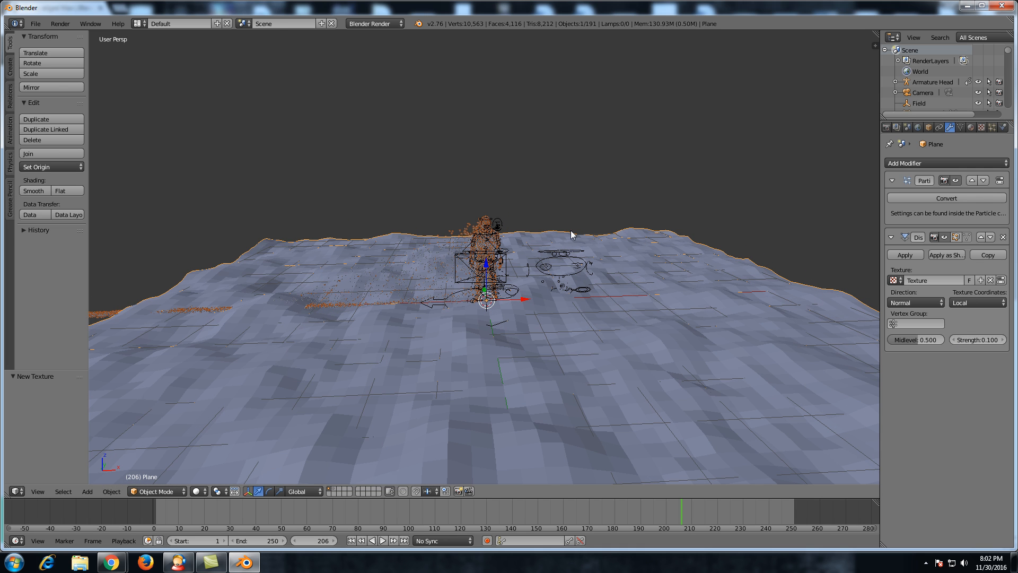
{"action": "left_click", "coordinate": [33, 191]}
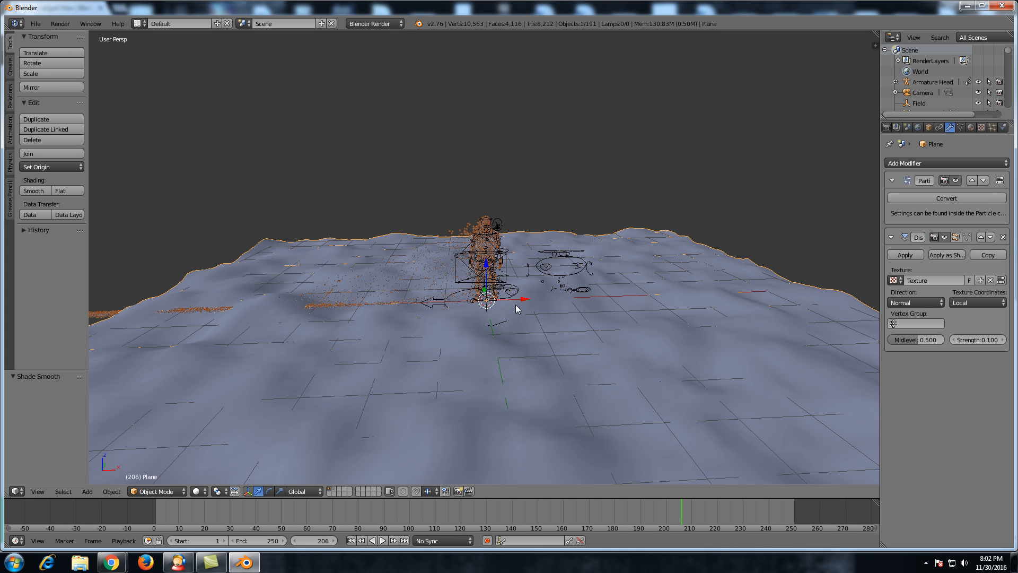
Set the floor plane's Displace strength to 0.05.
{"action": "scroll", "coordinate": [545, 305], "scroll_direction": "up", "scroll_amount": 3}
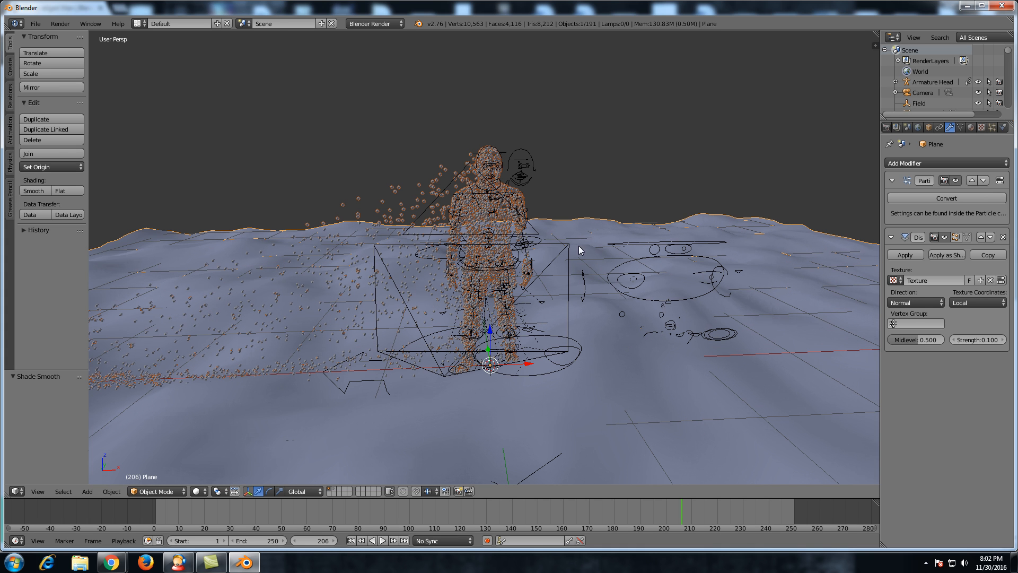
{"action": "middle_click_drag", "start_coordinate": [597, 232], "coordinate": [572, 275]}
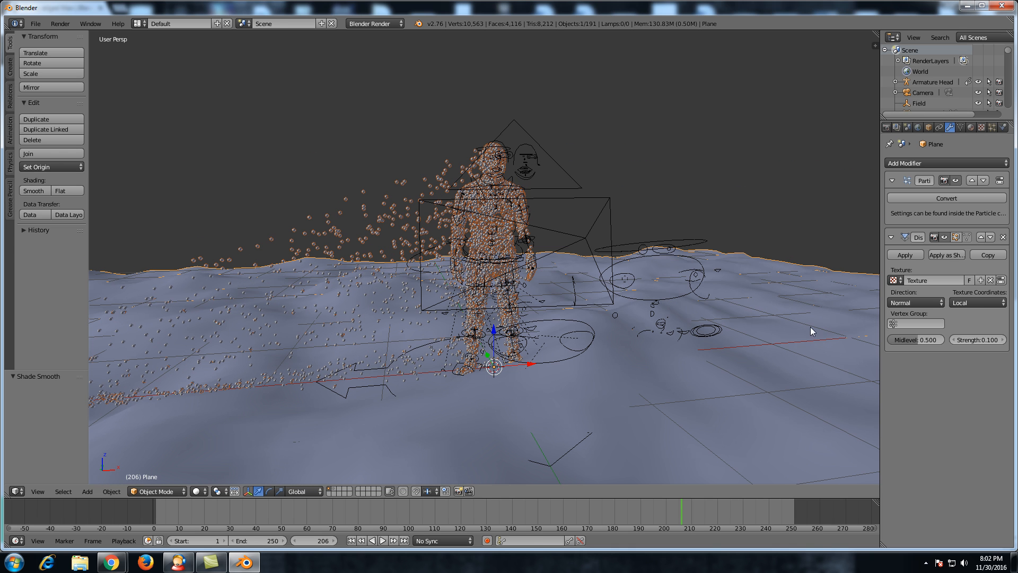
{"action": "left_click", "coordinate": [953, 340]}
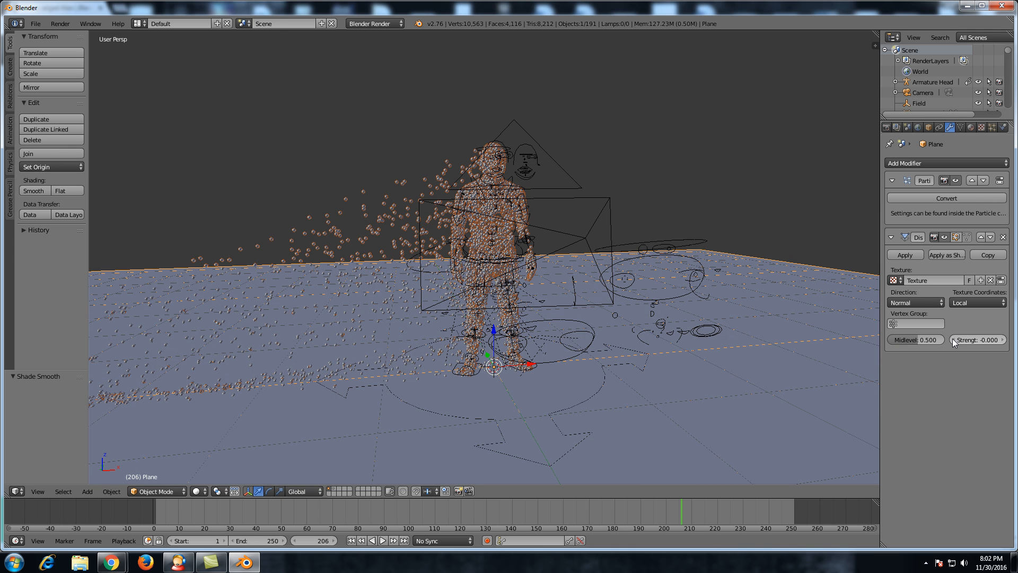
{"action": "left_click", "coordinate": [960, 342]}
{"action": "type", "text": ".05"}
{"action": "key", "text": "Return"}
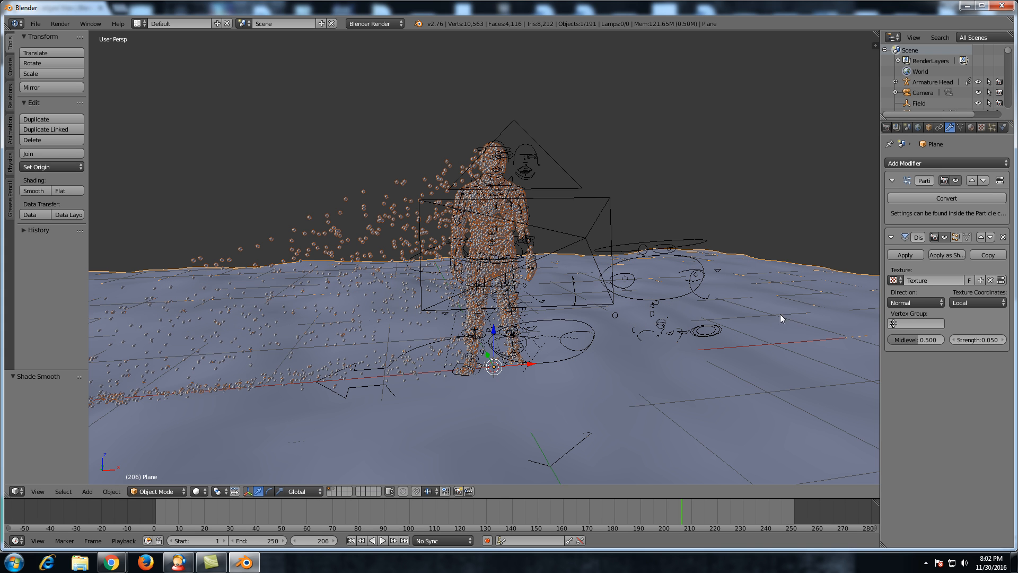
Move the lowpoly man from the second layer to the first and show the first layer.
{"action": "scroll", "coordinate": [554, 275], "scroll_direction": "up", "scroll_amount": 6}
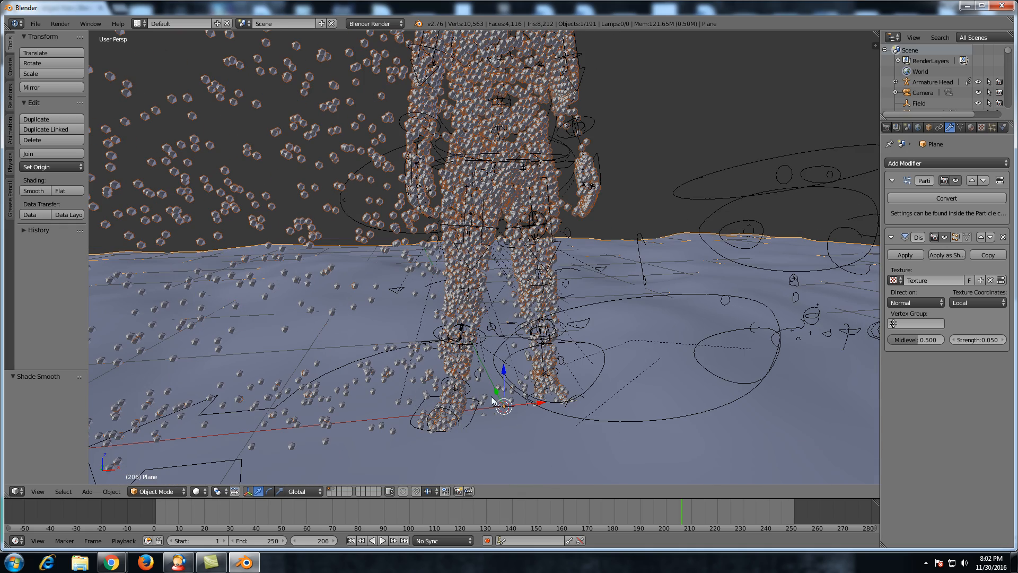
{"action": "key", "text": "2"}
{"action": "right_click", "coordinate": [543, 307]}
{"action": "scroll", "coordinate": [542, 224], "scroll_direction": "down", "scroll_amount": 5}
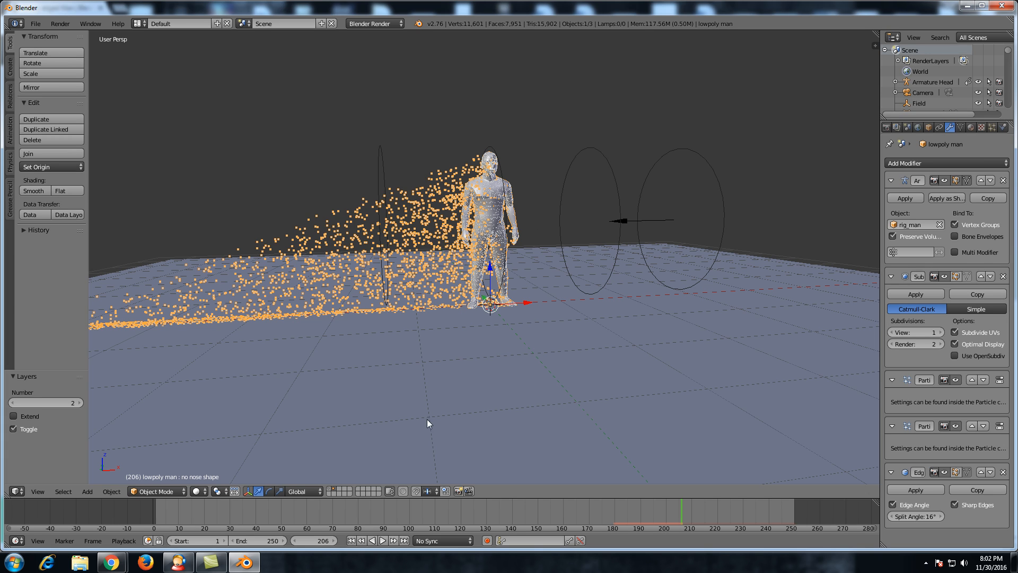
{"action": "key", "text": "m"}
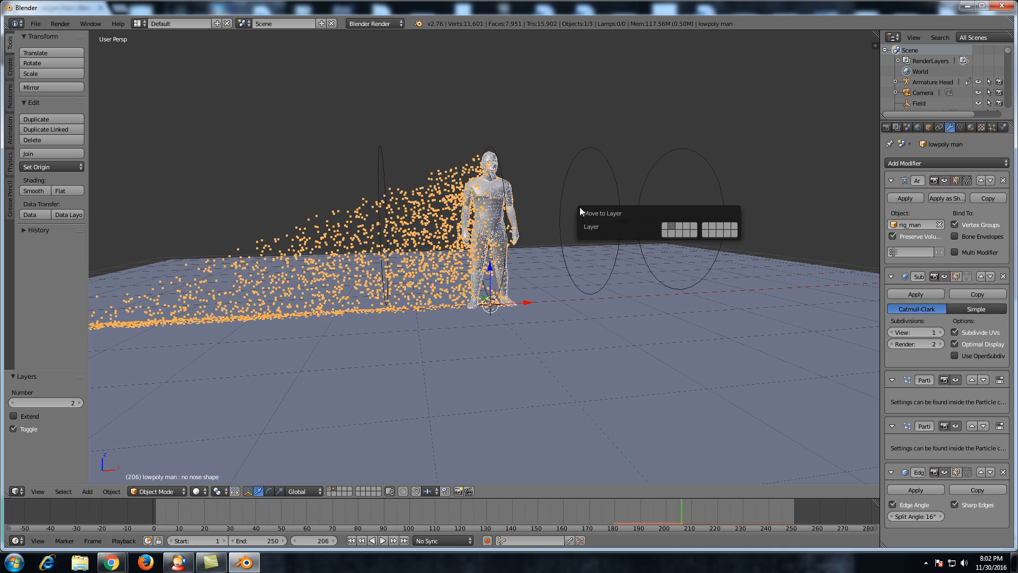
{"action": "key", "text": "1"}
{"action": "key", "text": "1"}
{"action": "scroll", "coordinate": [545, 264], "scroll_direction": "up", "scroll_amount": 6}
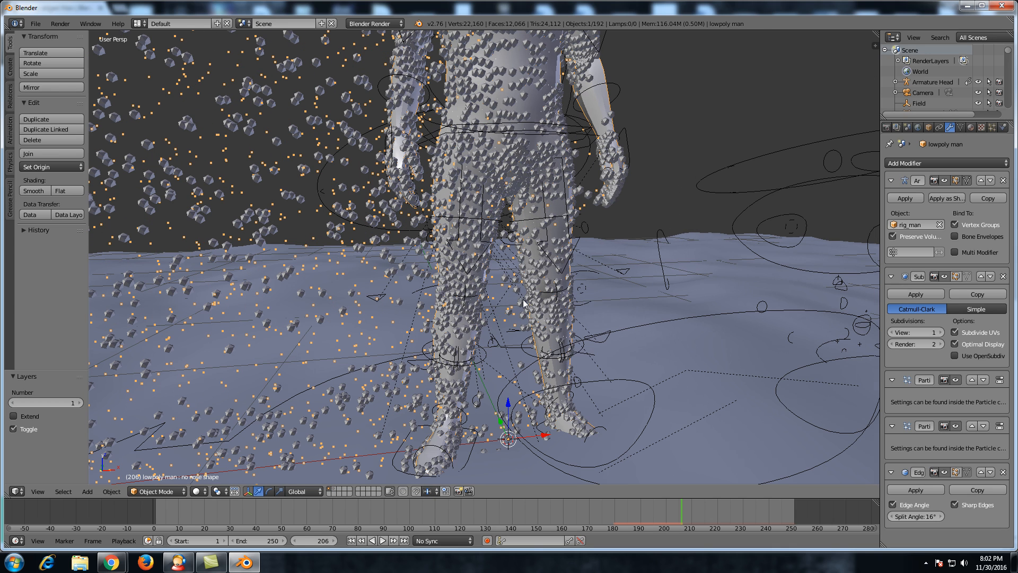
Return to frame 1 and select the torso control of the rig_man armature in Pose Mode.
{"action": "left_click_drag", "start_coordinate": [186, 507], "coordinate": [158, 506]}
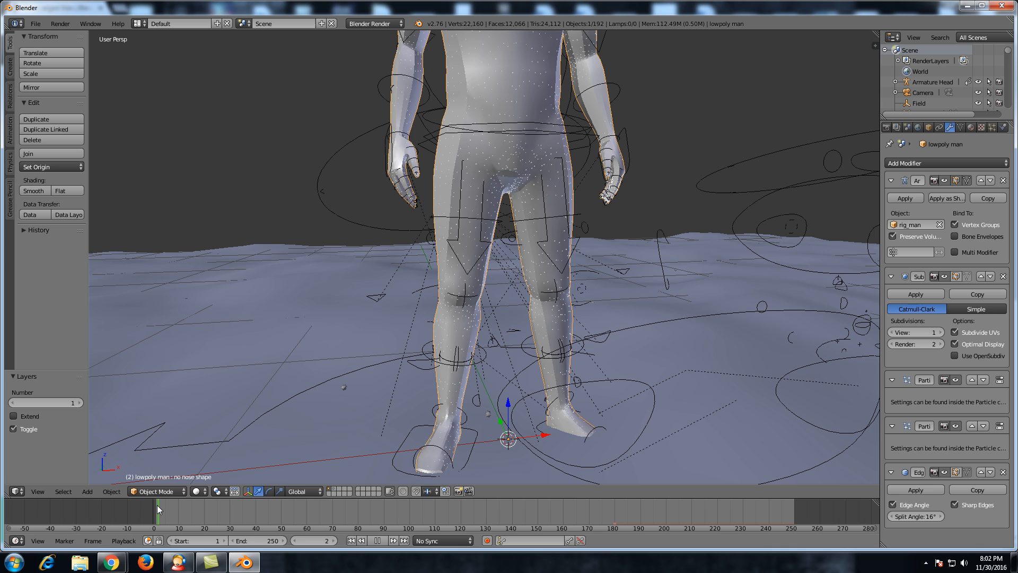
{"action": "left_click", "coordinate": [300, 542]}
{"action": "scroll", "coordinate": [536, 224], "scroll_direction": "down", "scroll_amount": 3}
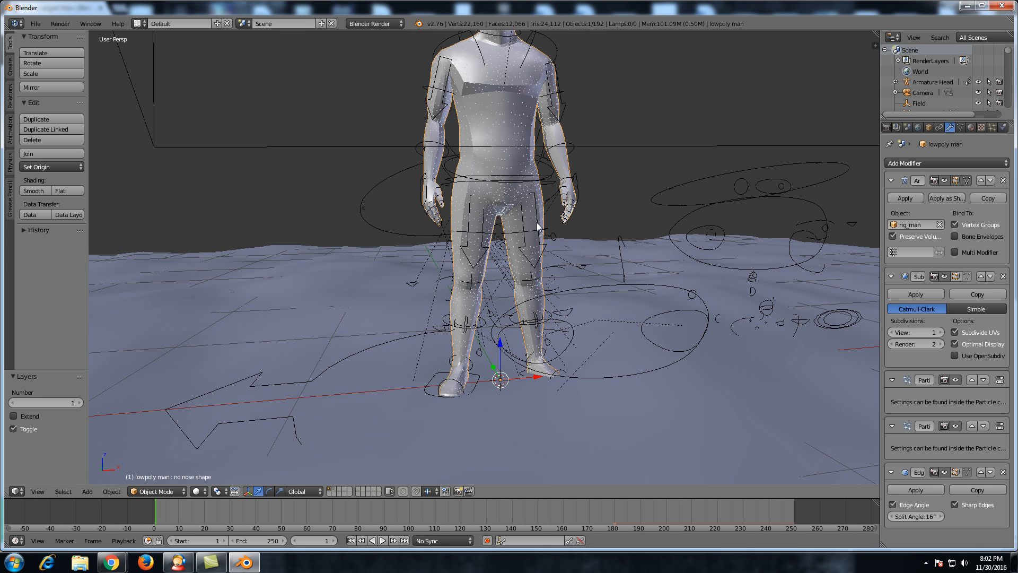
{"action": "right_click", "coordinate": [548, 180]}
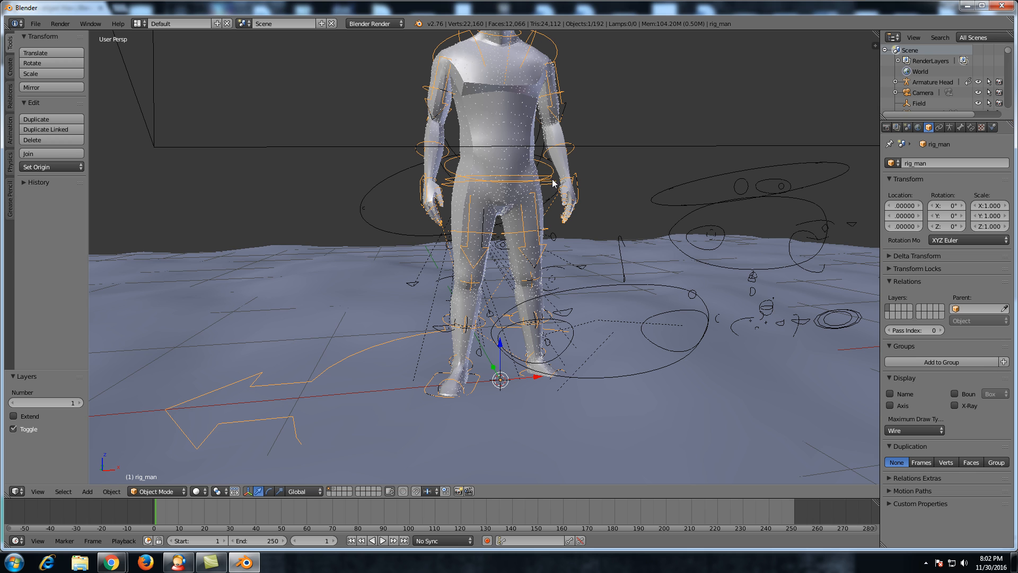
{"action": "key", "text": "ctrl+Tab"}
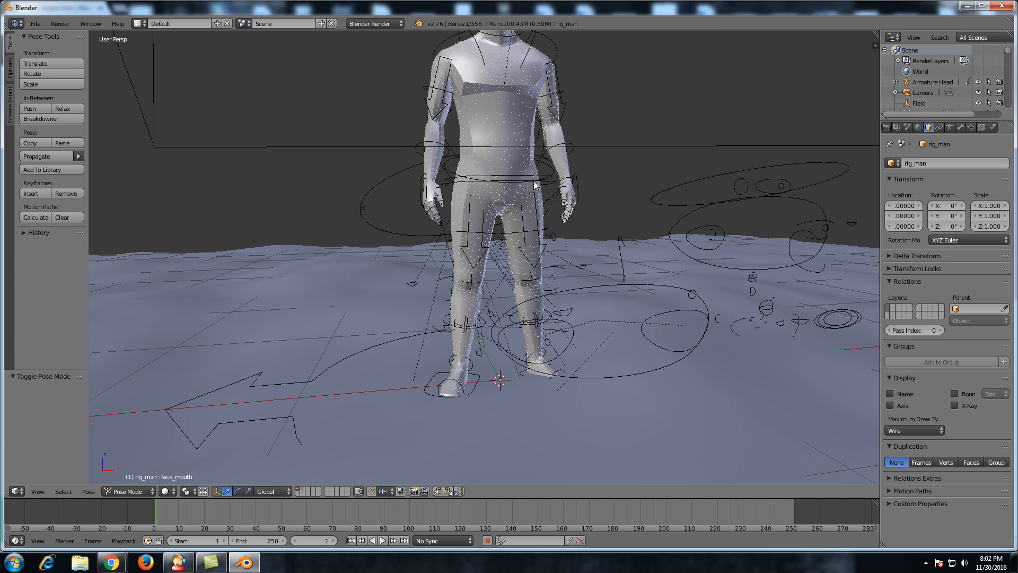
{"action": "right_click", "coordinate": [555, 181]}
{"action": "key", "text": "g"}
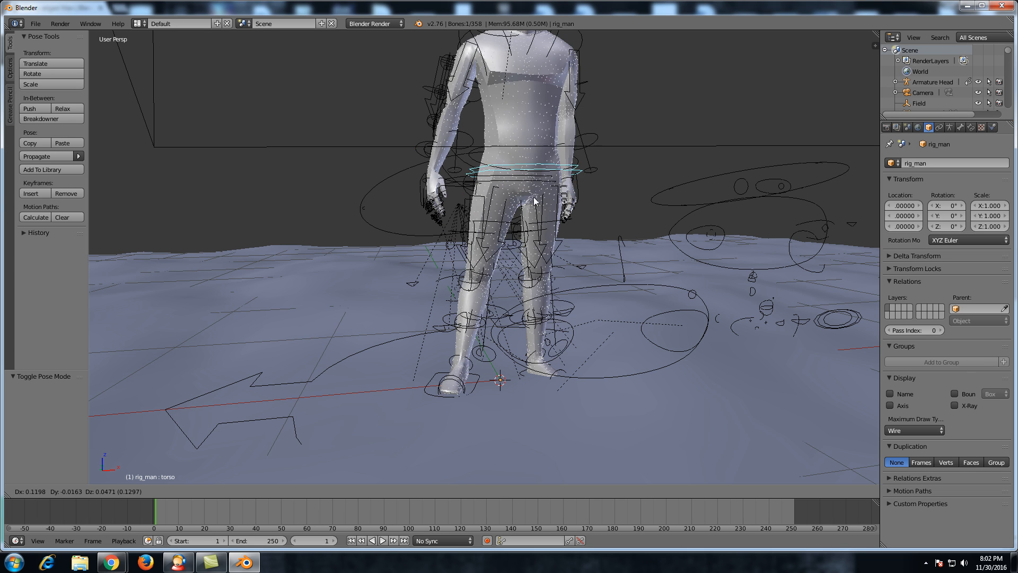
{"action": "right_click", "coordinate": [537, 171]}
{"action": "scroll", "coordinate": [537, 170], "scroll_direction": "down", "scroll_amount": 3}
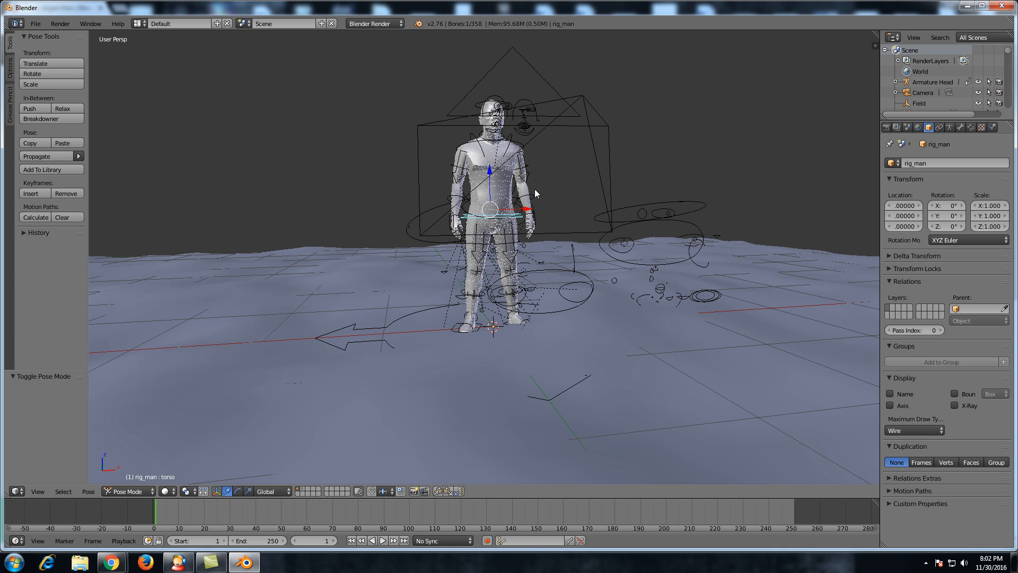
{"action": "key", "text": "g"}
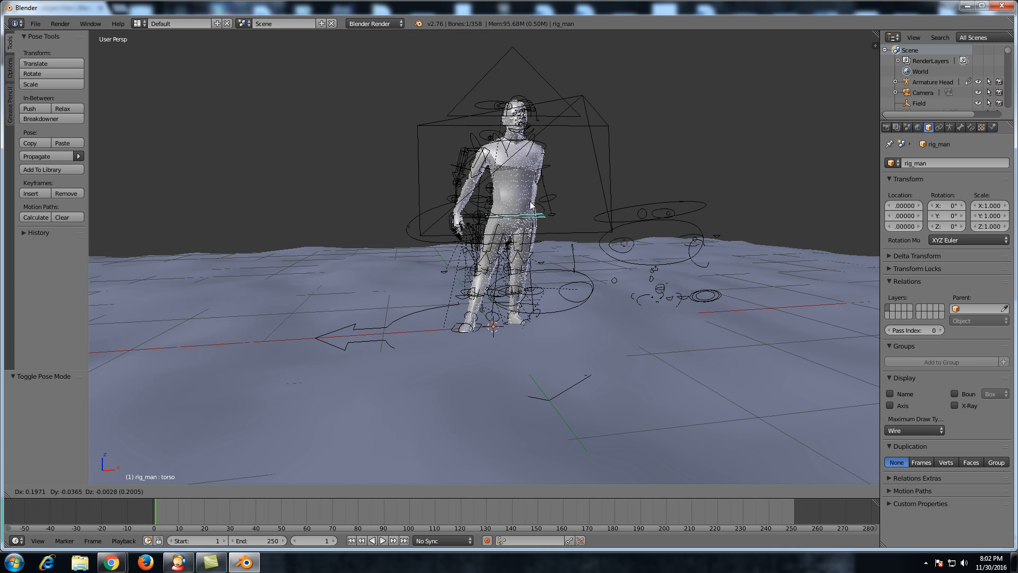
{"action": "right_click", "coordinate": [531, 168]}
Add both hand IK controls to the torso selection and lower them together about 0.71 along the global Z axis.
{"action": "scroll", "coordinate": [548, 144], "scroll_direction": "up", "scroll_amount": 5}
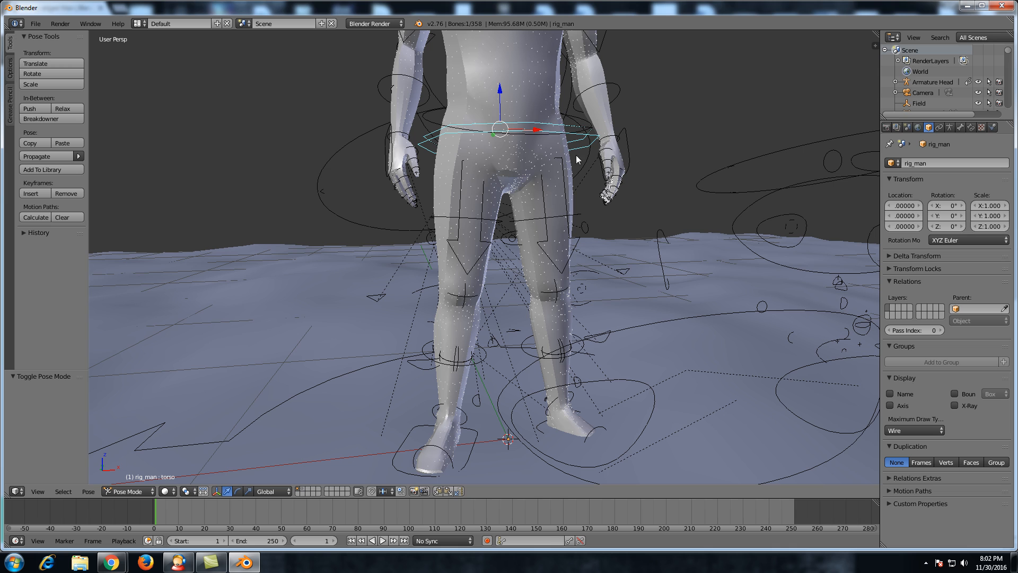
{"action": "right_click", "coordinate": [628, 149], "text": "shift"}
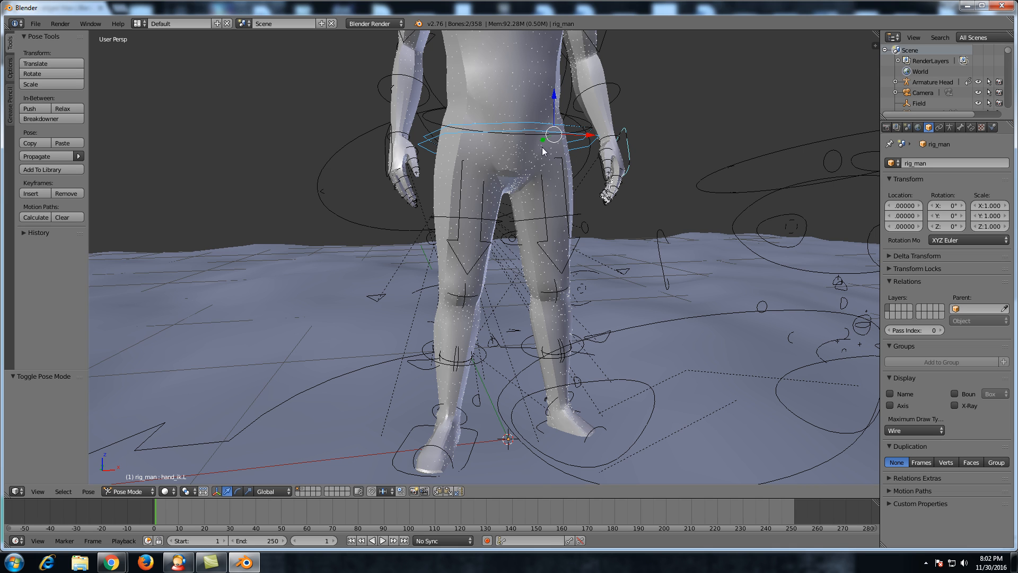
{"action": "right_click", "coordinate": [392, 154], "text": "shift"}
{"action": "scroll", "coordinate": [513, 171], "scroll_direction": "down", "scroll_amount": 3}
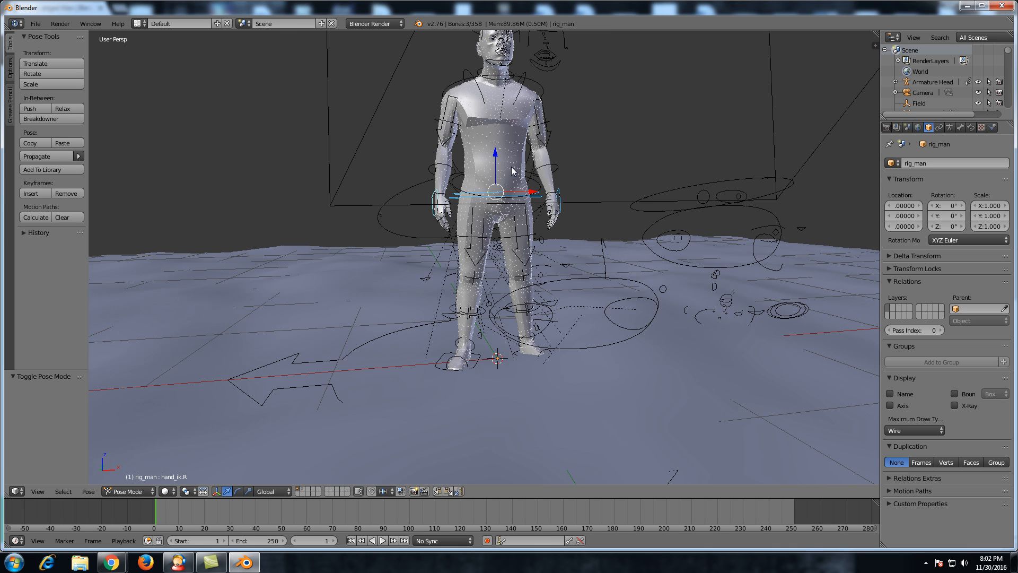
{"action": "mouse_move", "coordinate": [528, 170]}
{"action": "middle_mouse_down"}
{"action": "mouse_move", "coordinate": [506, 171]}
{"action": "mouse_move", "coordinate": [531, 170]}
{"action": "middle_mouse_up"}
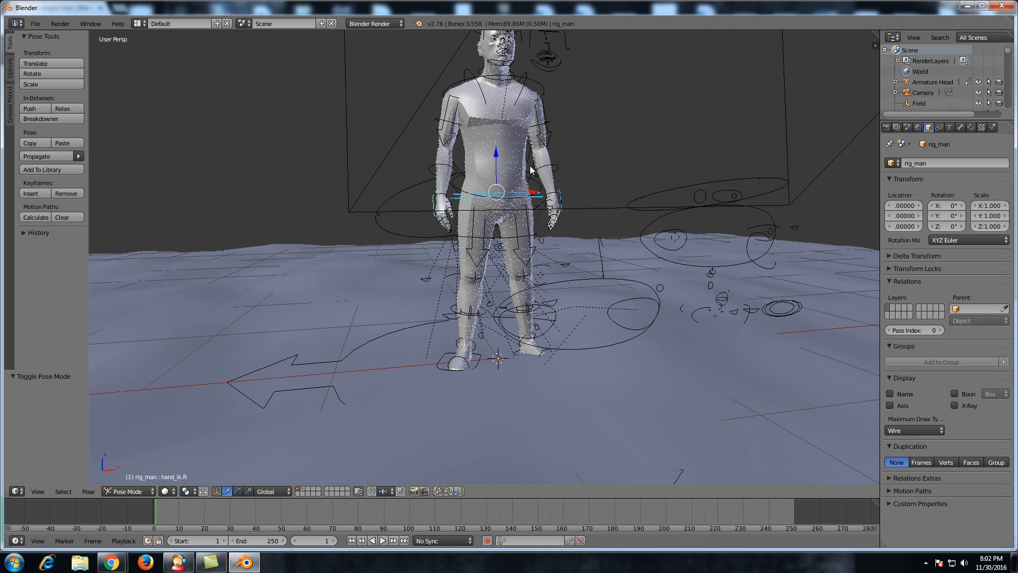
{"action": "scroll", "coordinate": [554, 167], "scroll_direction": "up", "scroll_amount": 1}
{"action": "scroll", "coordinate": [554, 167], "scroll_direction": "up", "scroll_amount": 2}
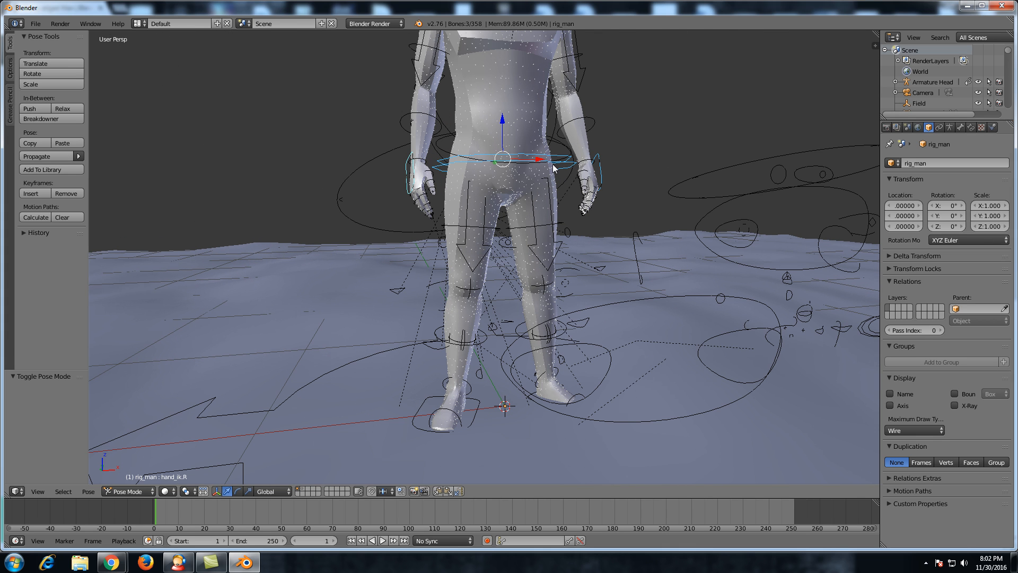
{"action": "key", "text": "g"}
{"action": "key", "text": "z"}
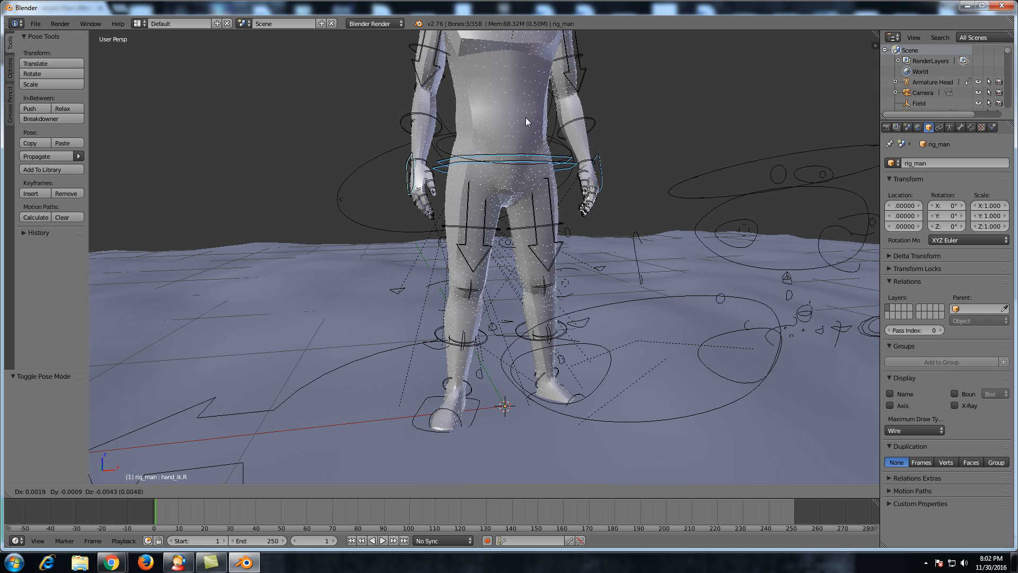
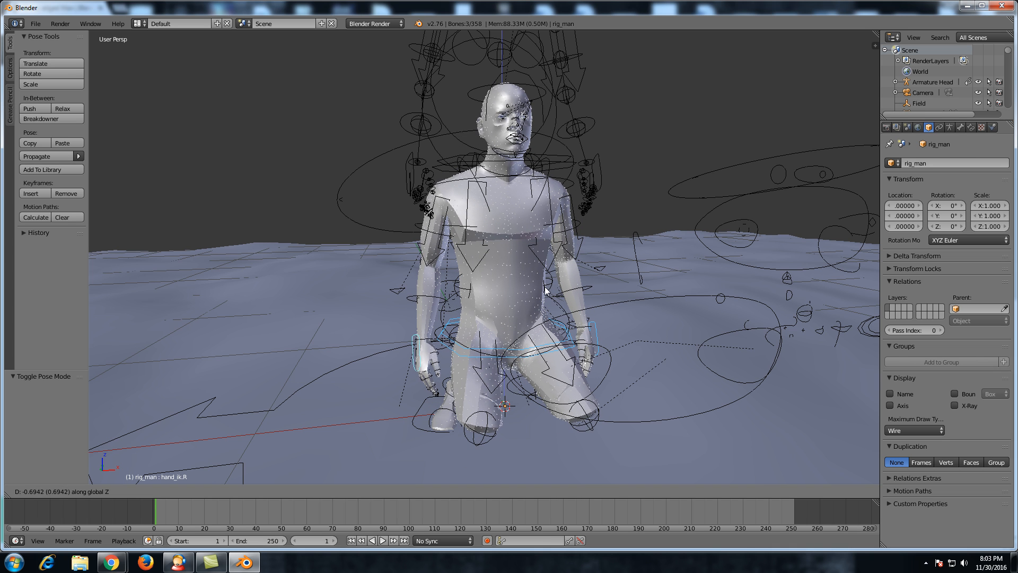
{"action": "left_click", "coordinate": [546, 289]}
Raise the right knee's shin tweak control by 0.25 along the global Z axis.
{"action": "middle_click_drag", "start_coordinate": [547, 289], "coordinate": [552, 329]}
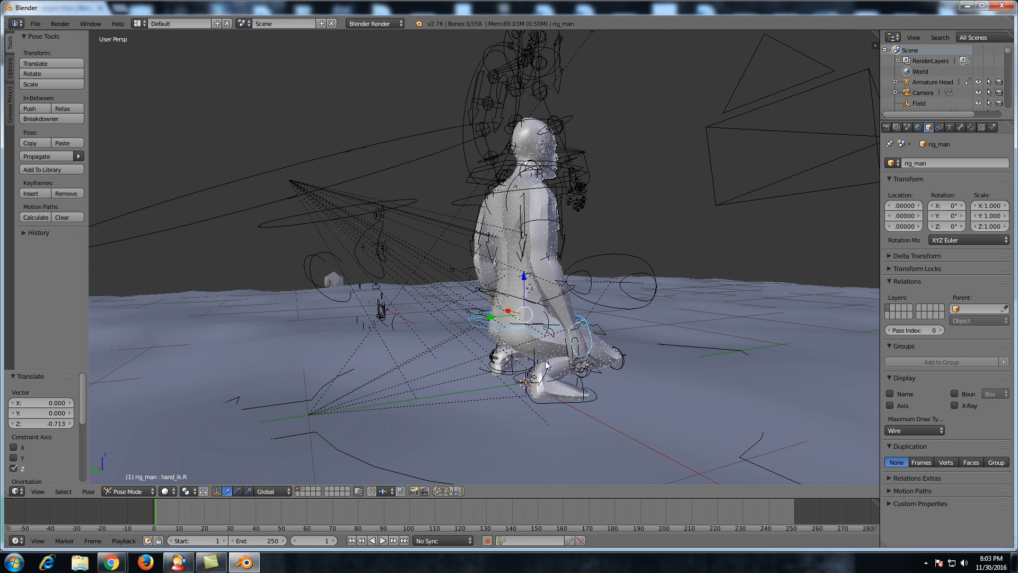
{"action": "middle_click_drag", "start_coordinate": [546, 365], "coordinate": [533, 359]}
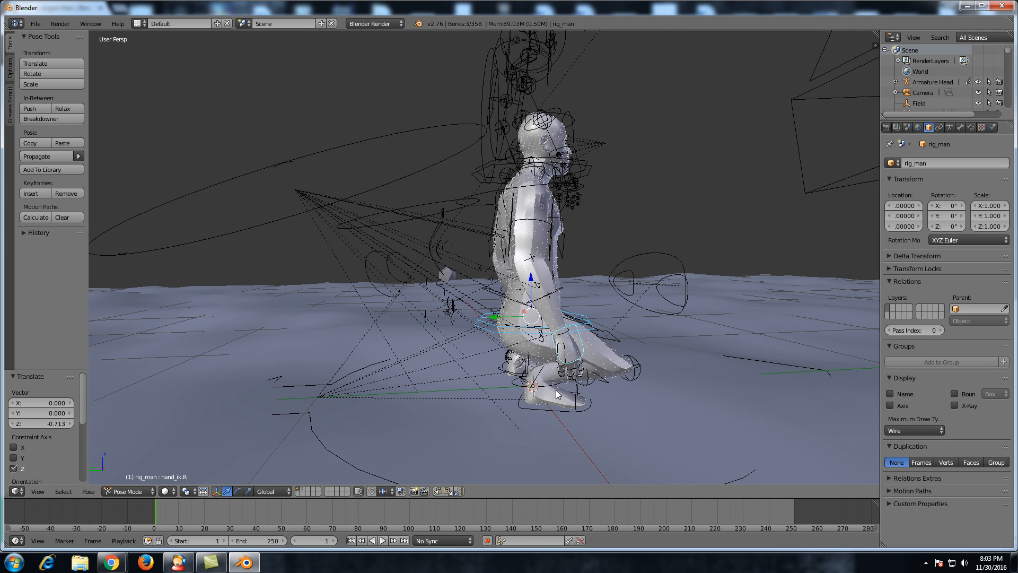
{"action": "right_click", "coordinate": [546, 409]}
{"action": "middle_click_drag", "start_coordinate": [546, 410], "coordinate": [566, 413]}
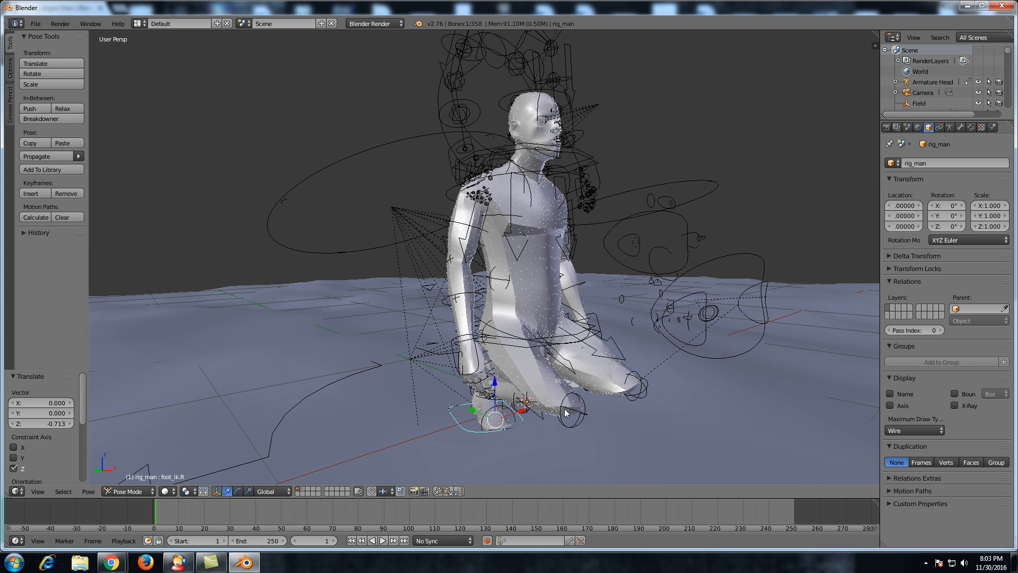
{"action": "right_click", "coordinate": [568, 413]}
{"action": "key", "text": "g"}
{"action": "key", "text": "z"}
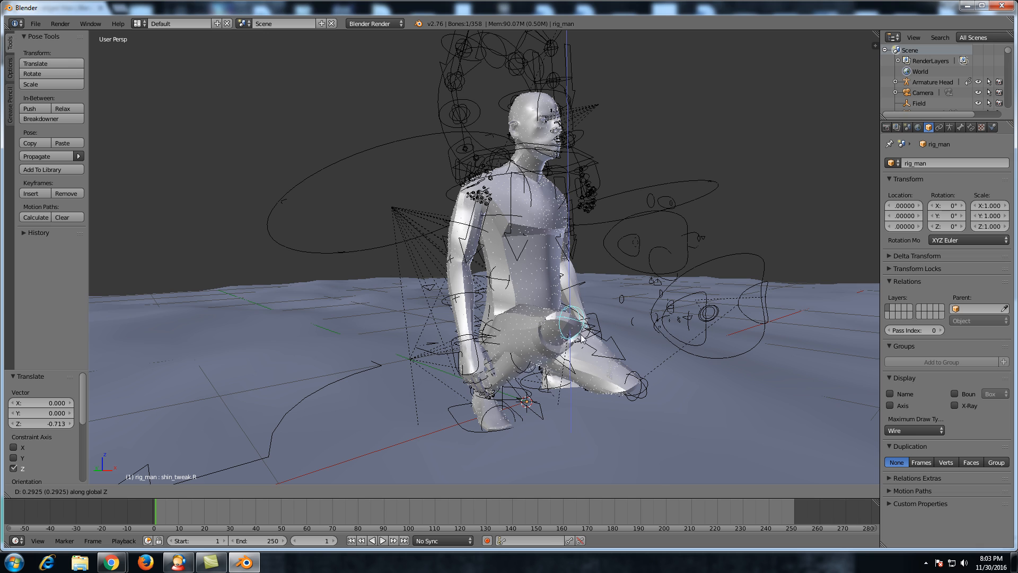
{"action": "left_click", "coordinate": [582, 335]}
Bend the chest control forward by about 72° around the global X axis.
{"action": "right_click", "coordinate": [507, 176]}
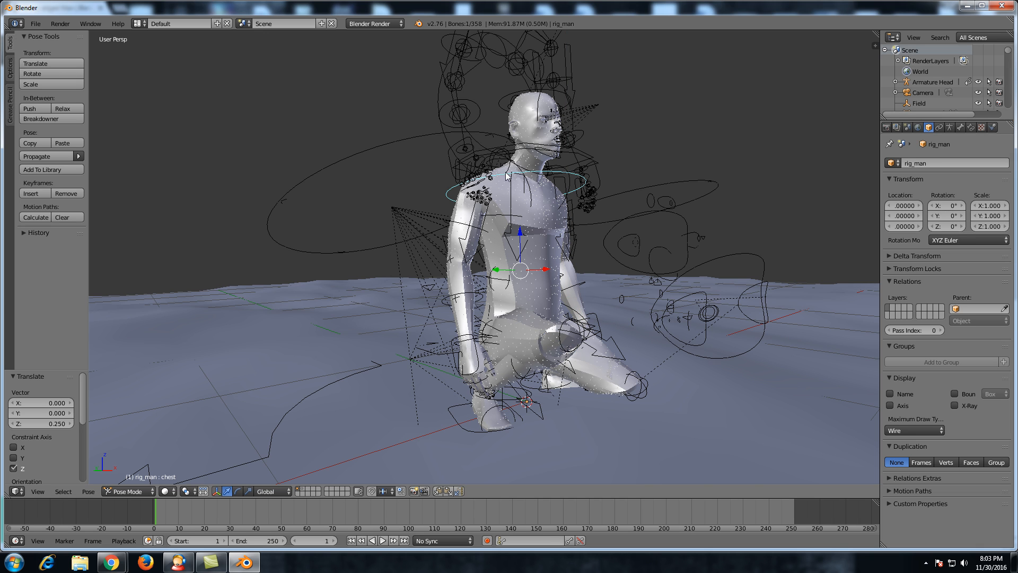
{"action": "key", "text": "r"}
{"action": "key", "text": "x"}
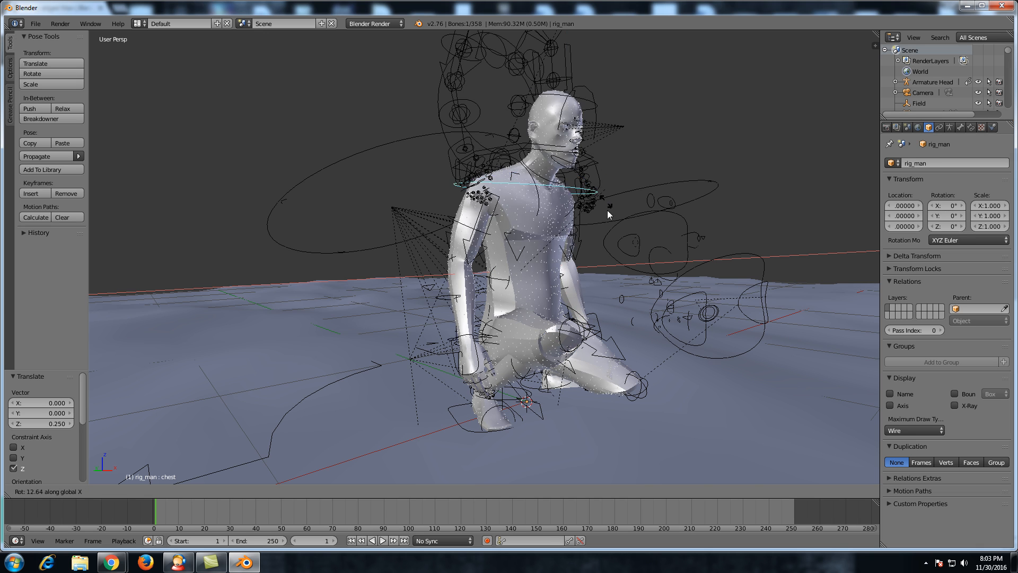
{"action": "left_click", "coordinate": [613, 215]}
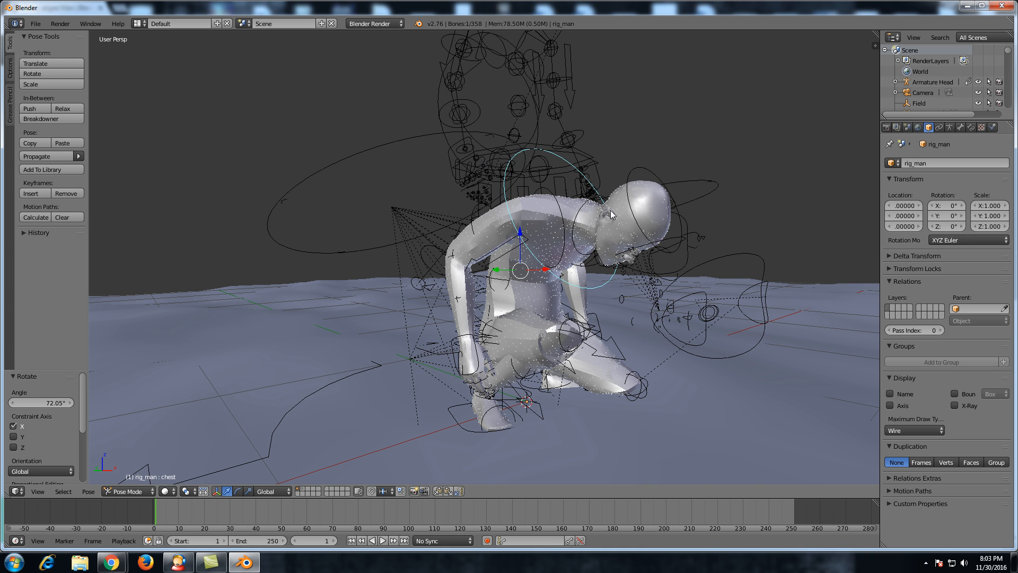
Tilt the head control down by about 41° around the global X axis.
{"action": "right_click", "coordinate": [628, 207]}
{"action": "key", "text": "r"}
{"action": "key", "text": "x"}
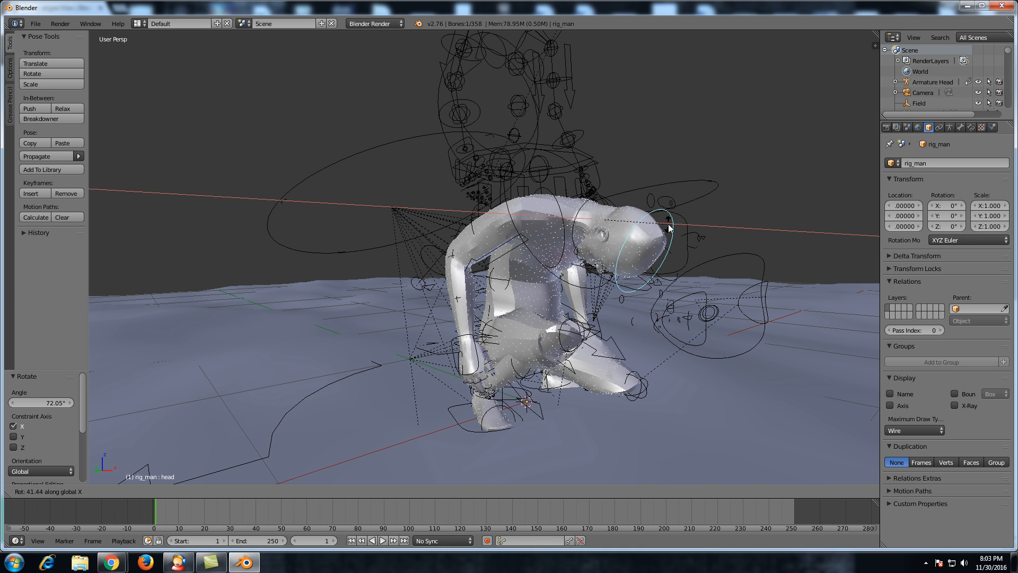
{"action": "left_click", "coordinate": [669, 228]}
Move the left hand IK control forward toward the knee by about 0.15, mostly along negative Y.
{"action": "middle_click_drag", "start_coordinate": [669, 228], "coordinate": [464, 221]}
{"action": "right_click", "coordinate": [418, 356]}
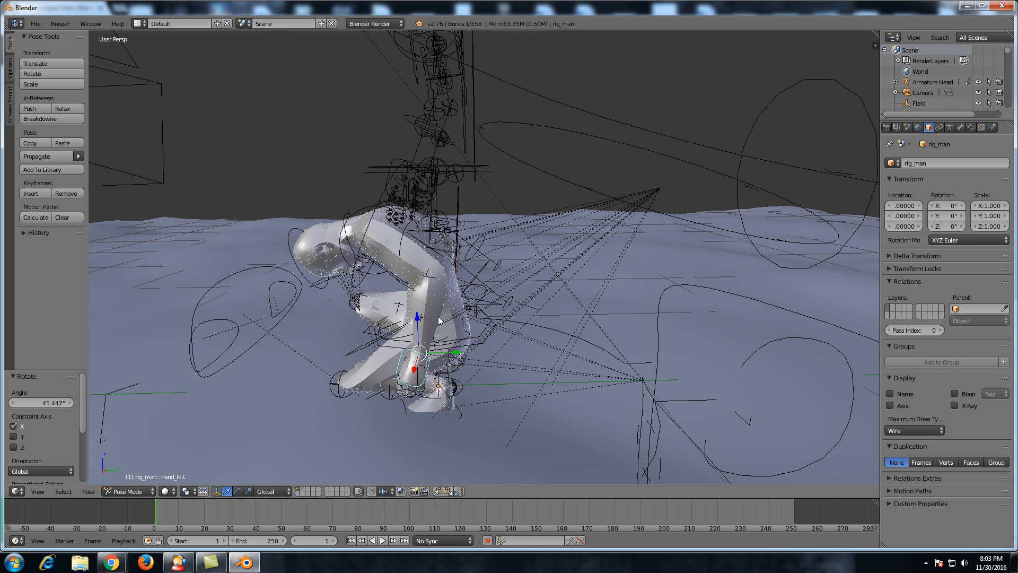
{"action": "middle_click_drag", "start_coordinate": [440, 320], "coordinate": [452, 289]}
{"action": "key", "text": "g"}
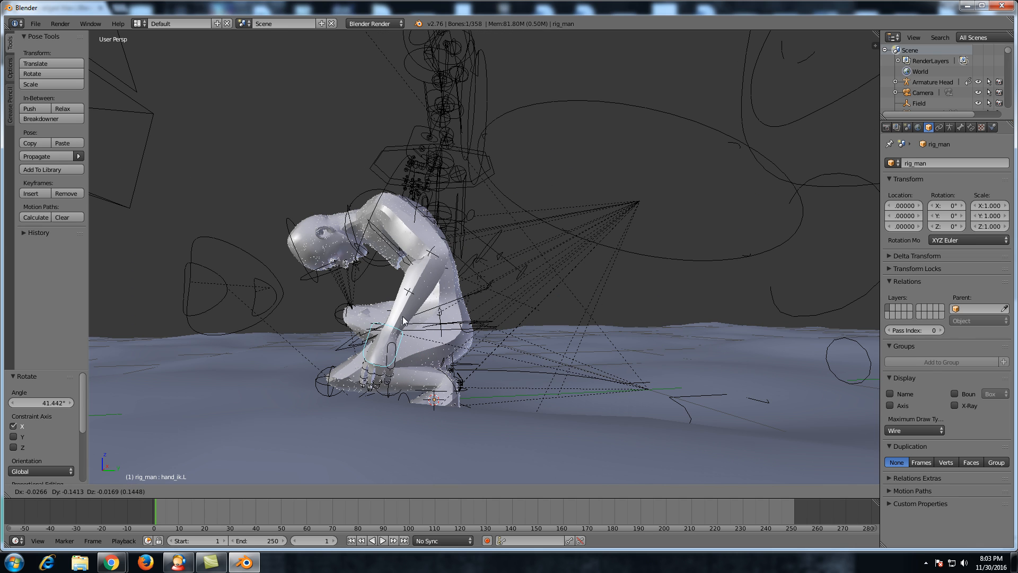
{"action": "left_click", "coordinate": [403, 320]}
Move the right hand IK control forward toward the raised knee by about 0.11 along negative Y.
{"action": "middle_click_drag", "start_coordinate": [275, 320], "coordinate": [478, 318]}
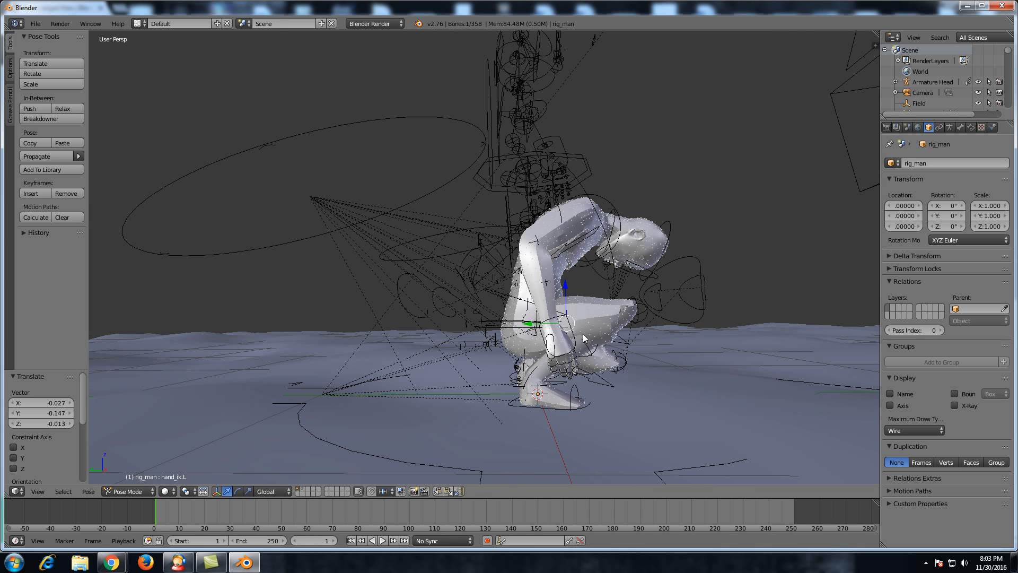
{"action": "right_click", "coordinate": [573, 339]}
{"action": "key", "text": "g"}
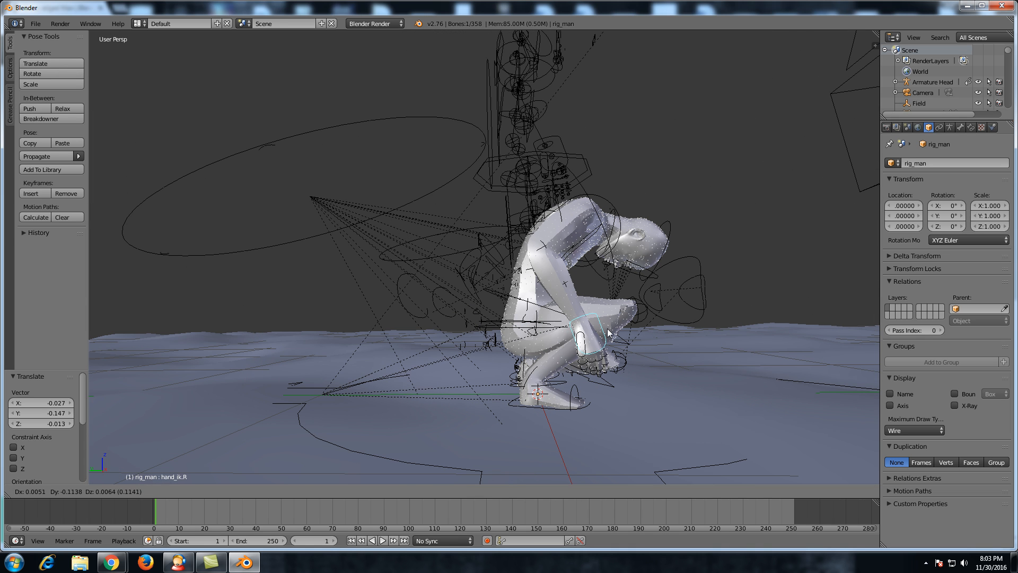
{"action": "left_click", "coordinate": [610, 322]}
Step back to frame 0, select the right shin tweak control and examine the kneeling pose from the front and side.
{"action": "middle_click_drag", "start_coordinate": [472, 298], "coordinate": [437, 290]}
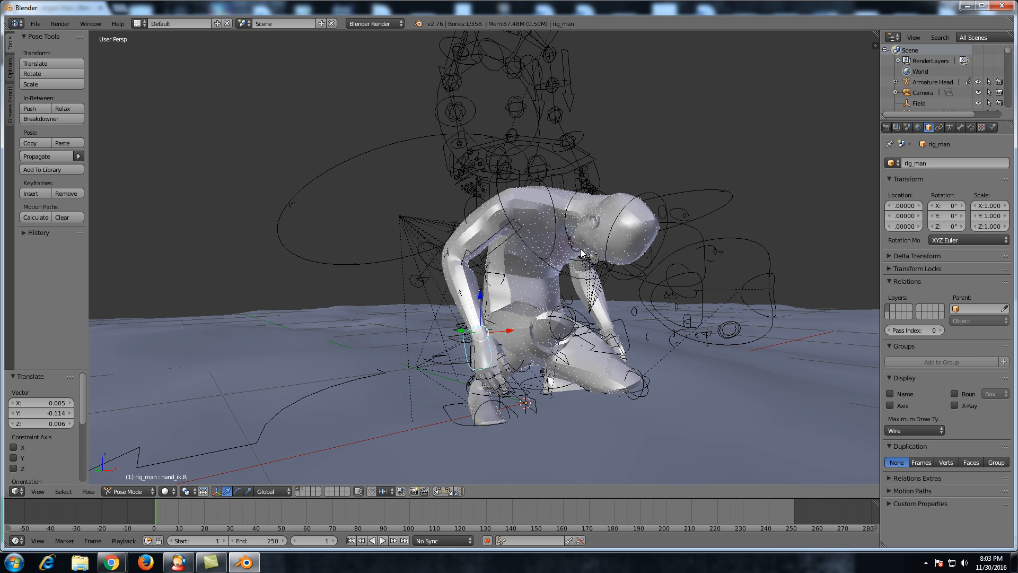
{"action": "middle_click_drag", "start_coordinate": [582, 253], "coordinate": [524, 251]}
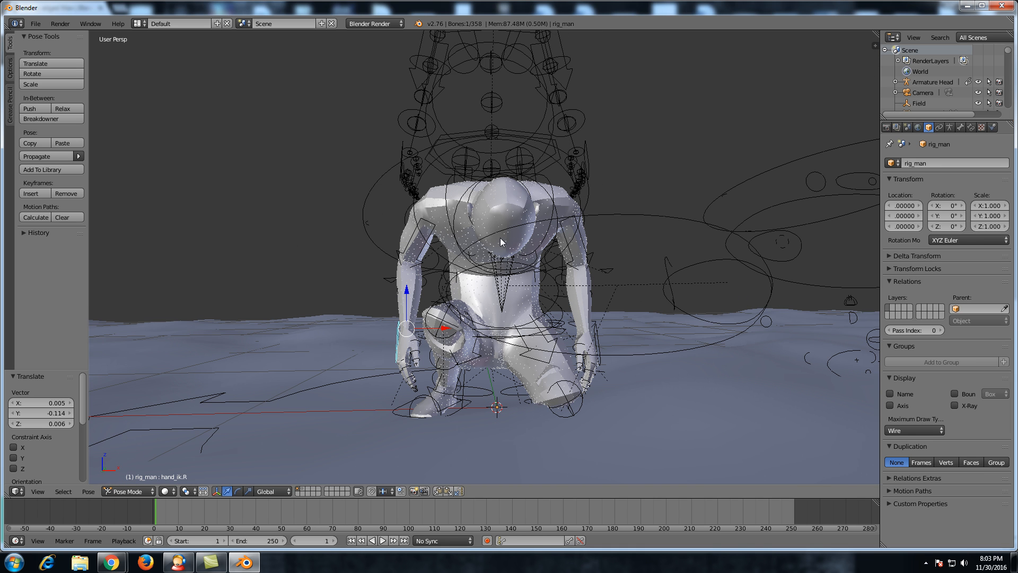
{"action": "scroll", "coordinate": [434, 331], "scroll_direction": "up", "scroll_amount": 2}
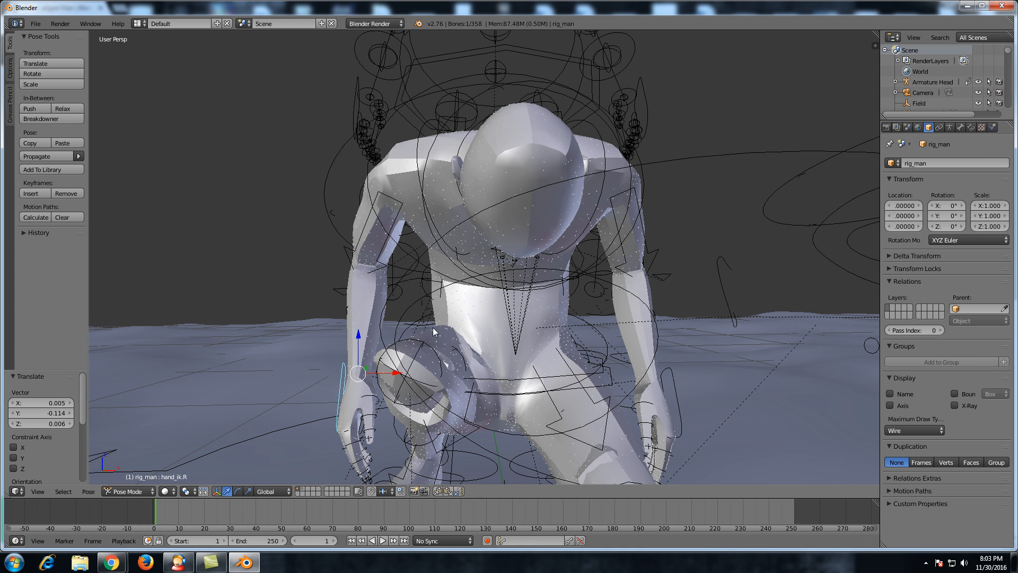
{"action": "key", "text": "Left"}
{"action": "middle_click_drag", "start_coordinate": [478, 393], "coordinate": [492, 365]}
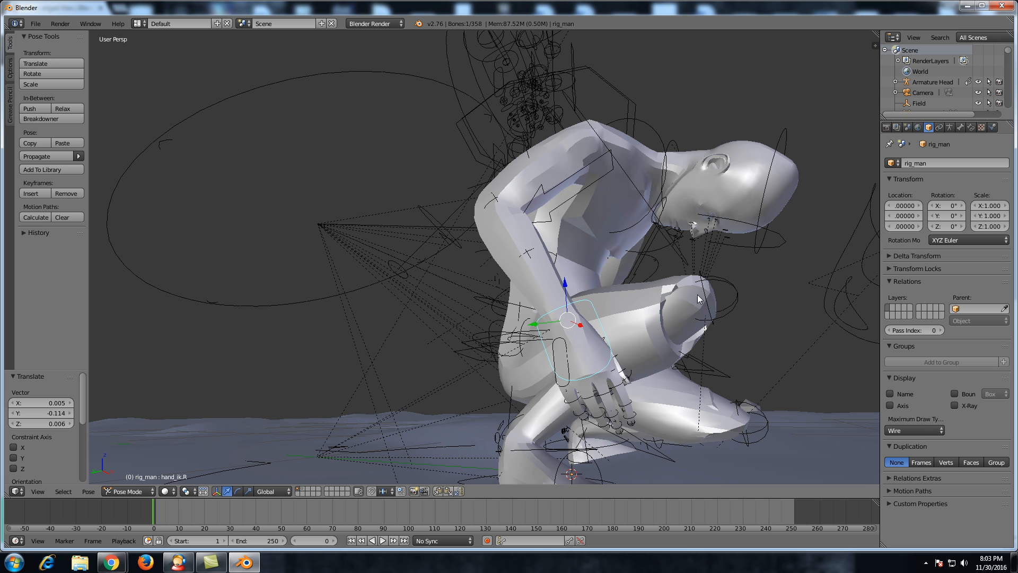
{"action": "right_click", "coordinate": [714, 313]}
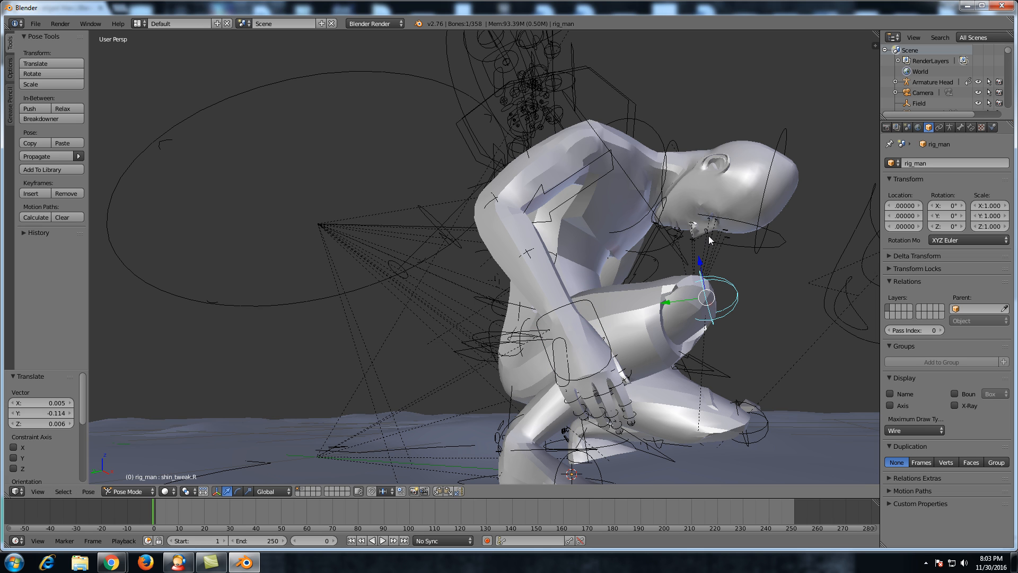
{"action": "middle_click_drag", "start_coordinate": [709, 235], "coordinate": [631, 250]}
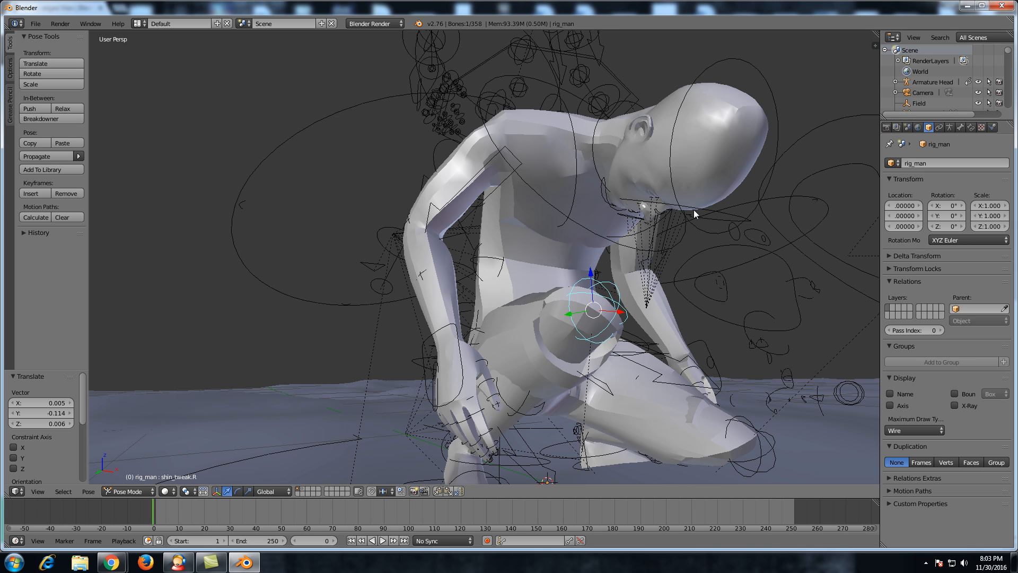
{"action": "middle_click_drag", "start_coordinate": [694, 209], "coordinate": [635, 226]}
{"action": "scroll", "coordinate": [607, 233], "scroll_direction": "down", "scroll_amount": 4}
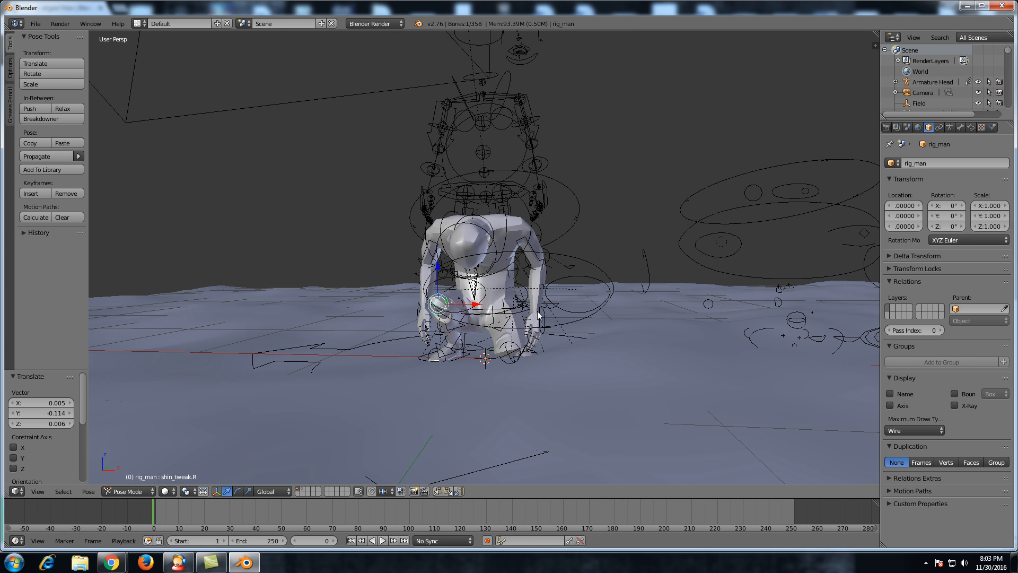
Select all visible bones of rig_man and insert a LocRotScale keyframe for the kneeling pose at frame 0.
{"action": "key", "text": "a"}
{"action": "key", "text": "a"}
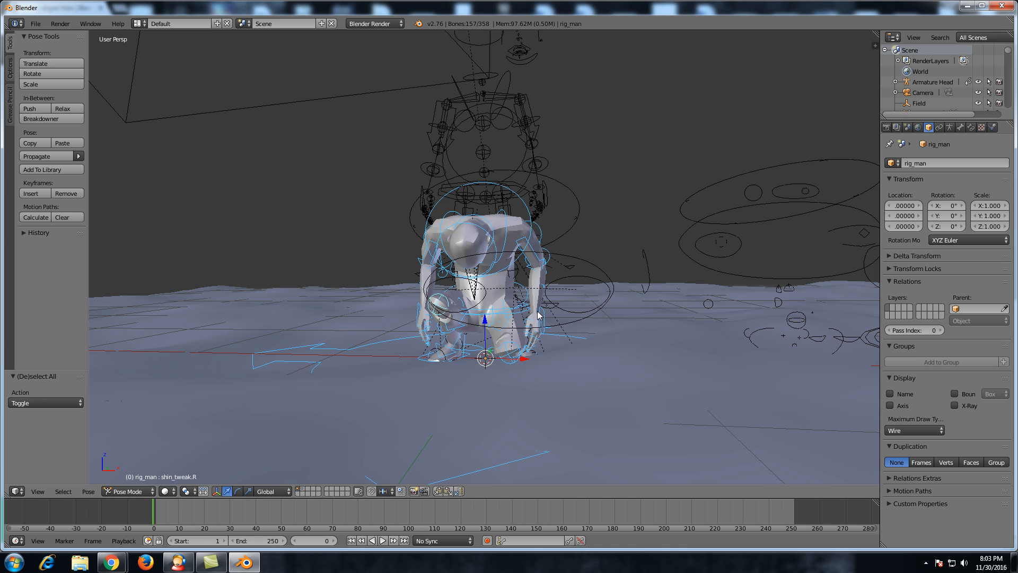
{"action": "key", "text": "i"}
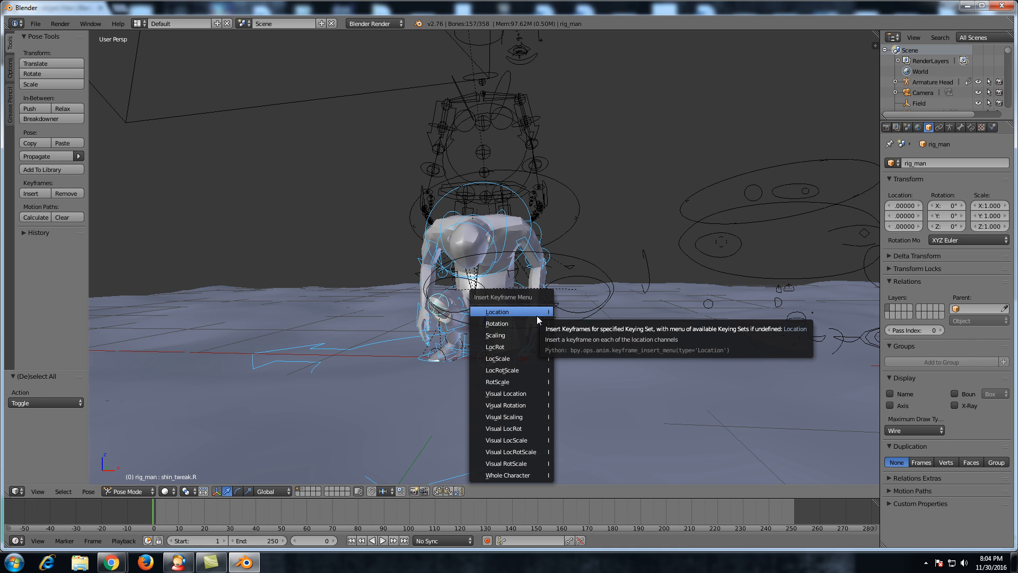
{"action": "left_click", "coordinate": [522, 368]}
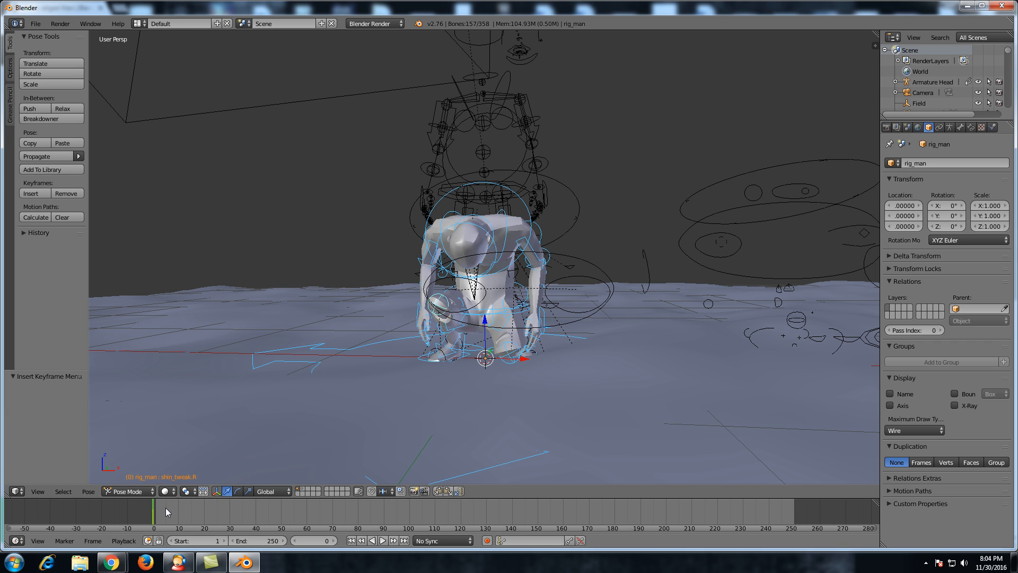
Play the animation, set the current frame to 107 and insert a LocRotScale keyframe on all selected bones.
{"action": "key", "text": "alt+a"}
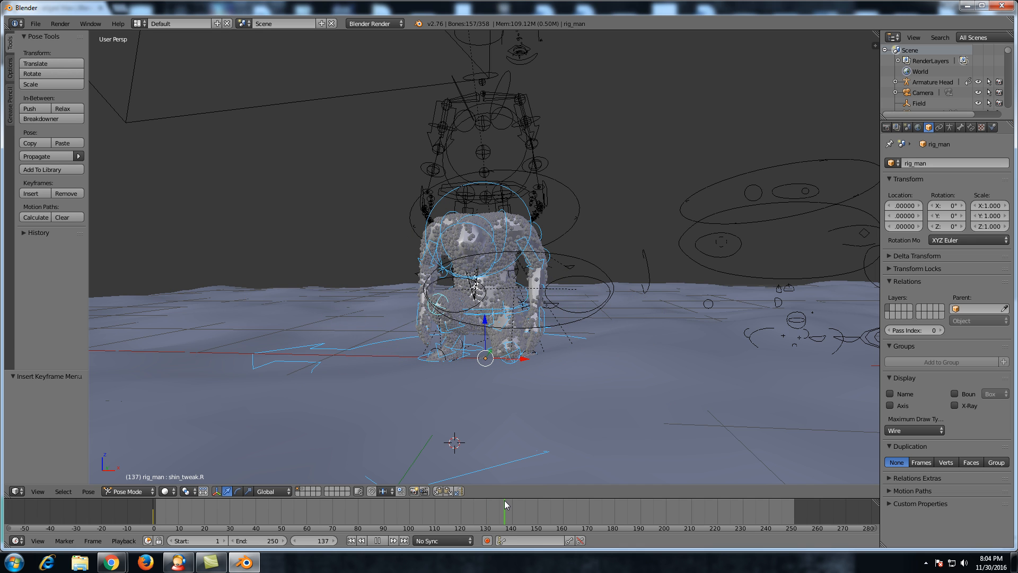
{"action": "left_click_drag", "start_coordinate": [504, 534], "coordinate": [427, 531]}
{"action": "key", "text": "i"}
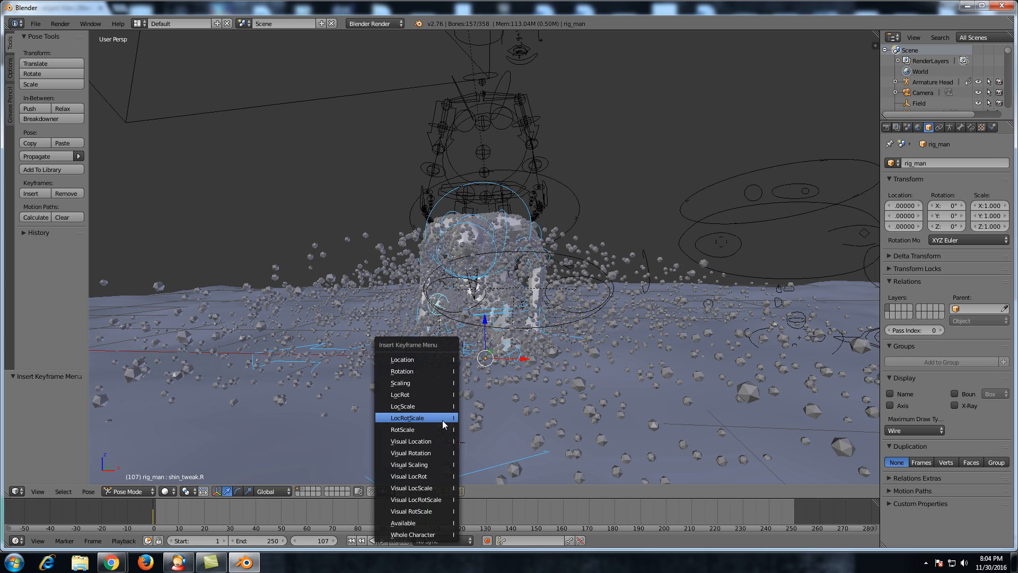
{"action": "left_click", "coordinate": [443, 420]}
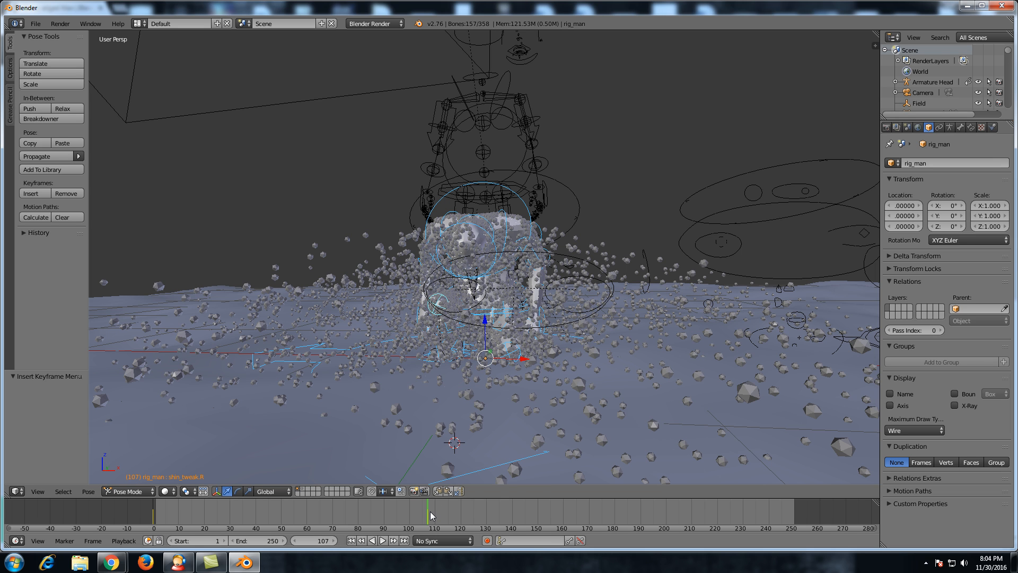
Play on to frame 147 and clear the rotation and location of all selected bones to restore the standing pose.
{"action": "key", "text": "alt+a"}
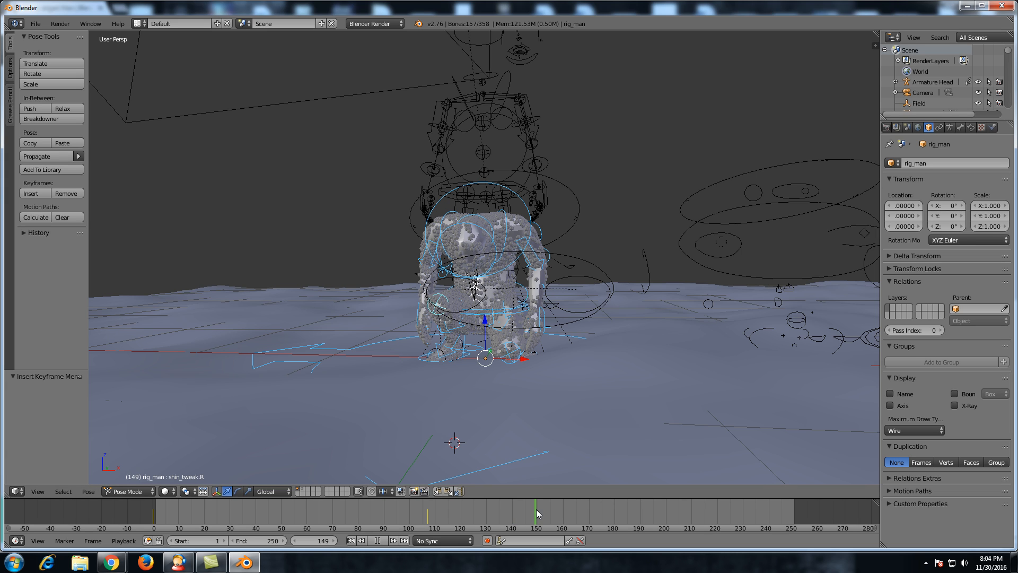
{"action": "key", "text": "alt+a"}
{"action": "key", "text": "alt+r"}
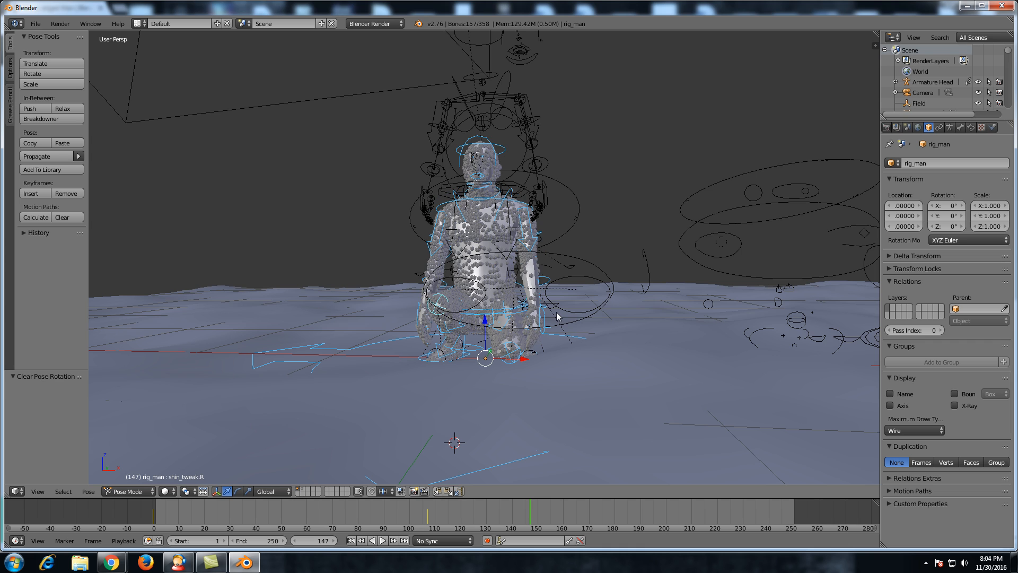
{"action": "key", "text": "alt+g"}
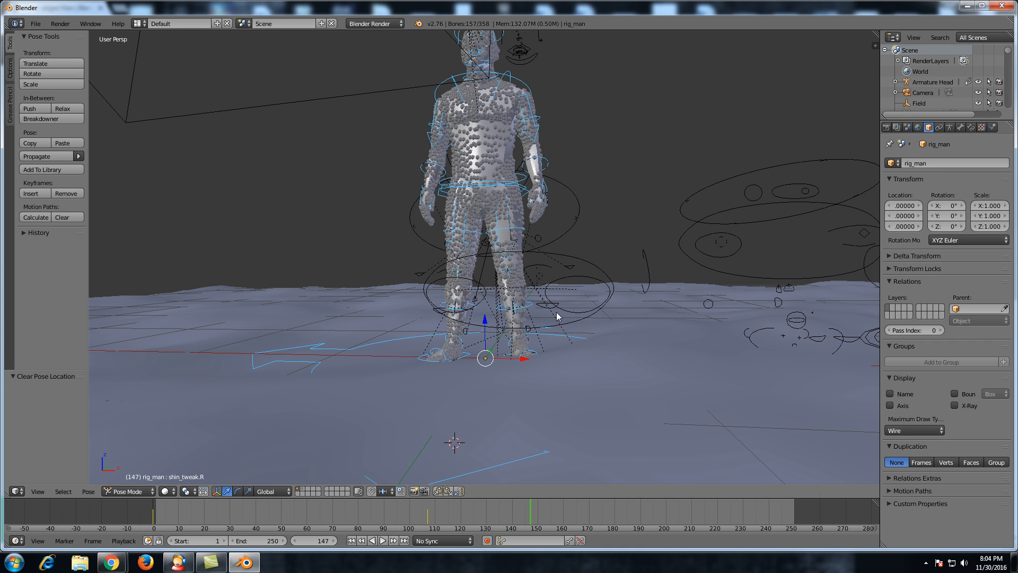
Insert a keyframe for the standing pose at frame 147 and play the animation from frame 102 to check the rise.
{"action": "key", "text": "i"}
{"action": "left_click", "coordinate": [556, 312]}
{"action": "left_click", "coordinate": [416, 514]}
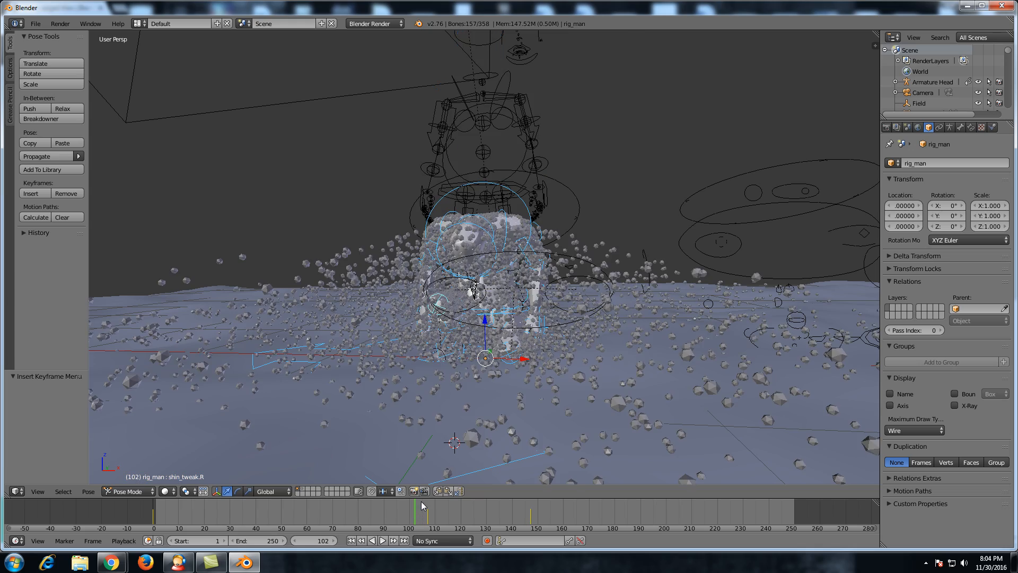
{"action": "key", "text": "alt+a"}
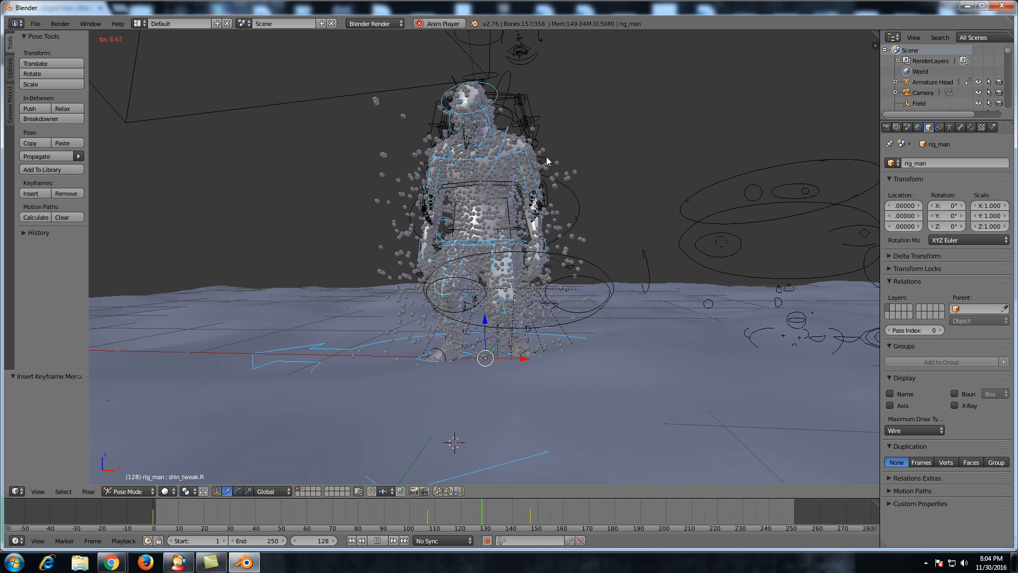
{"action": "scroll", "coordinate": [548, 160], "scroll_direction": "down", "scroll_amount": 2}
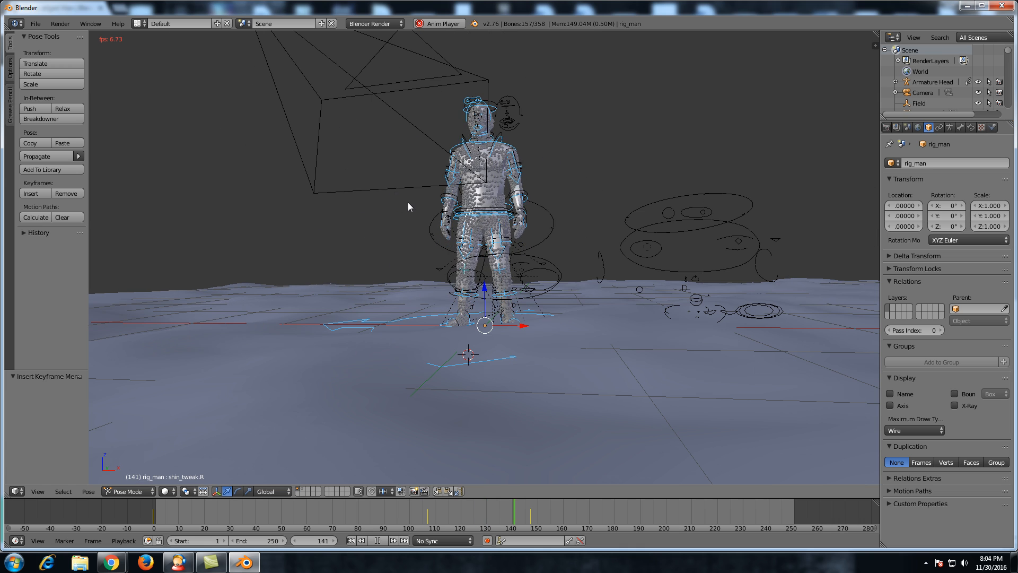
{"action": "middle_click_drag", "start_coordinate": [409, 202], "coordinate": [438, 211]}
{"action": "scroll", "coordinate": [451, 207], "scroll_direction": "down", "scroll_amount": 1}
{"action": "key", "text": "alt+a"}
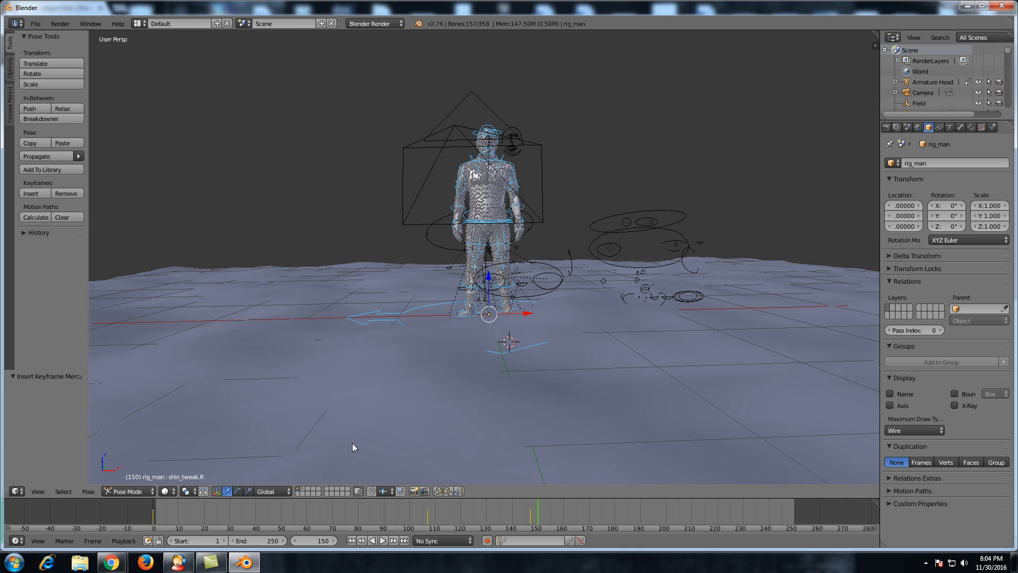
Return to frame 1, switch the rig to Object Mode, select the lowpoly man mesh and move it to layer 2.
{"action": "left_click", "coordinate": [351, 540]}
{"action": "scroll", "coordinate": [520, 280], "scroll_direction": "up", "scroll_amount": 5}
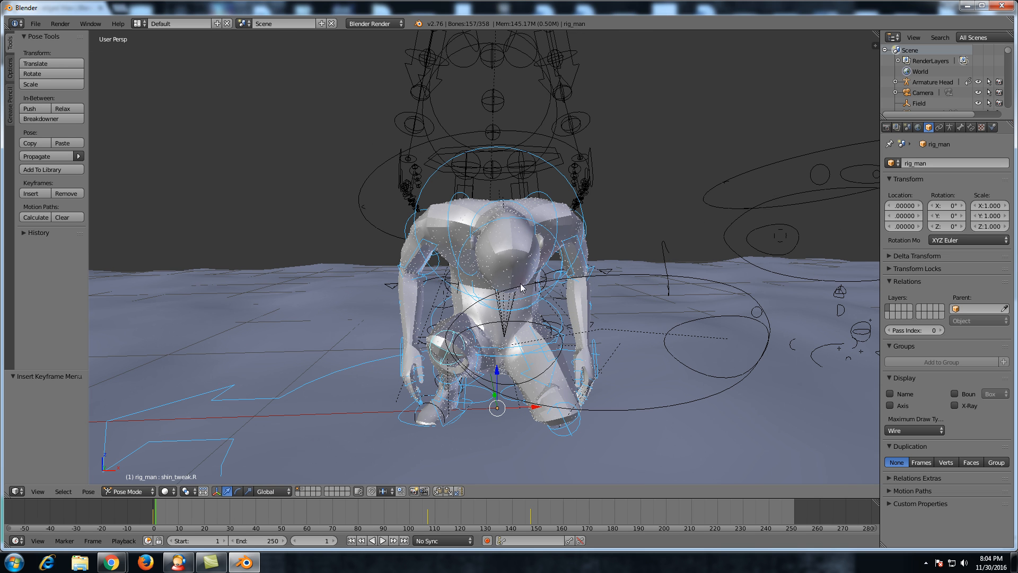
{"action": "right_click", "coordinate": [516, 247]}
{"action": "right_click", "coordinate": [502, 247]}
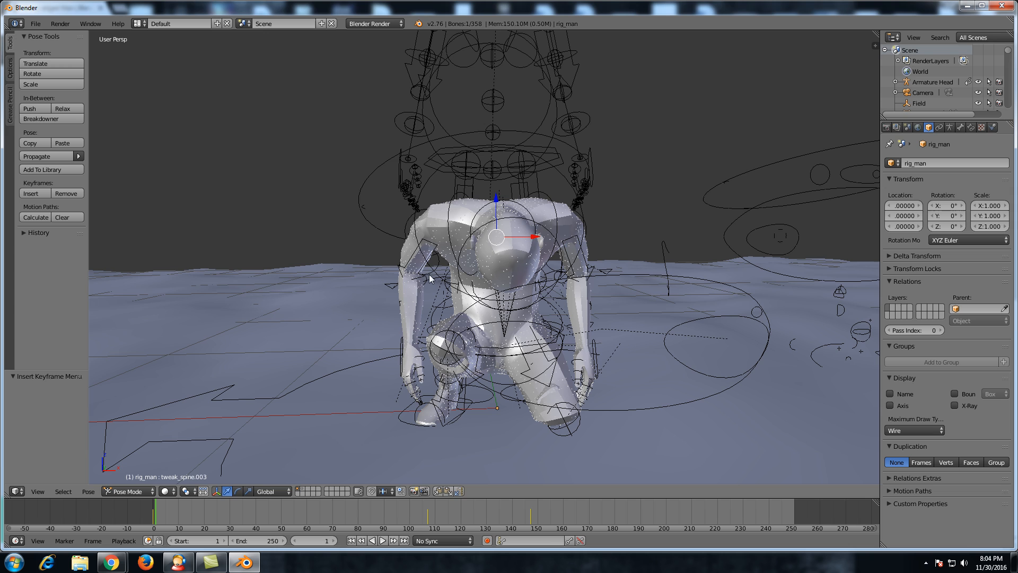
{"action": "right_click", "coordinate": [405, 317]}
{"action": "key", "text": "ctrl+Tab"}
{"action": "right_click", "coordinate": [416, 317]}
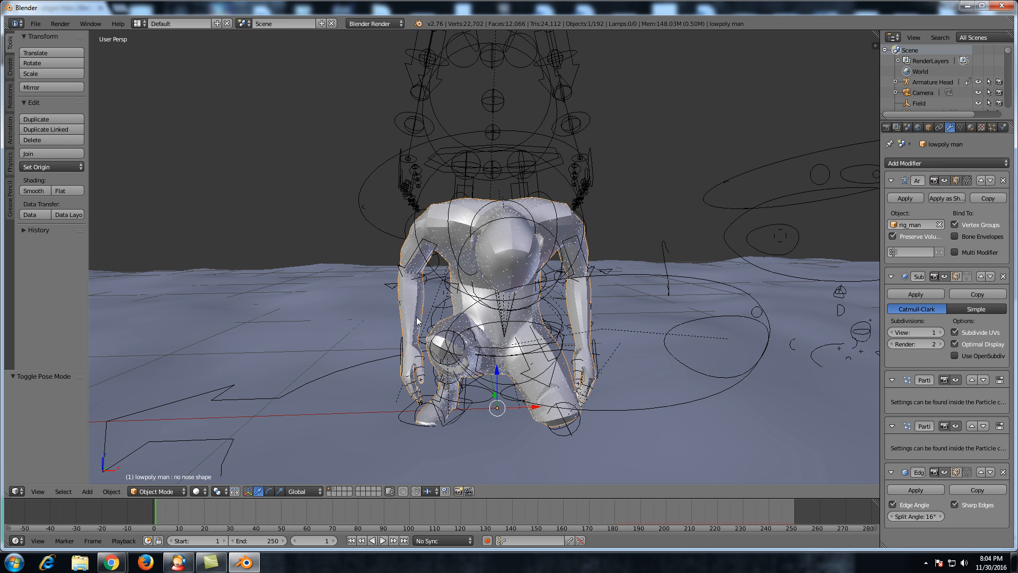
{"action": "key", "text": "m"}
{"action": "key", "text": "2"}
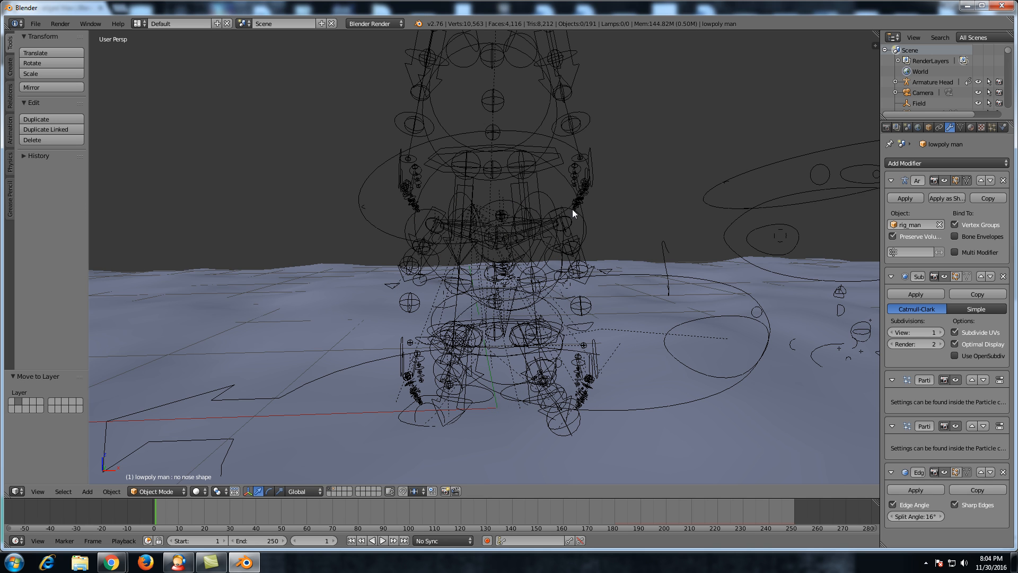
Play the animation from frame 1 and examine how the particles form the man and blow away without the visible mesh.
{"action": "scroll", "coordinate": [568, 297], "scroll_direction": "down", "scroll_amount": 6}
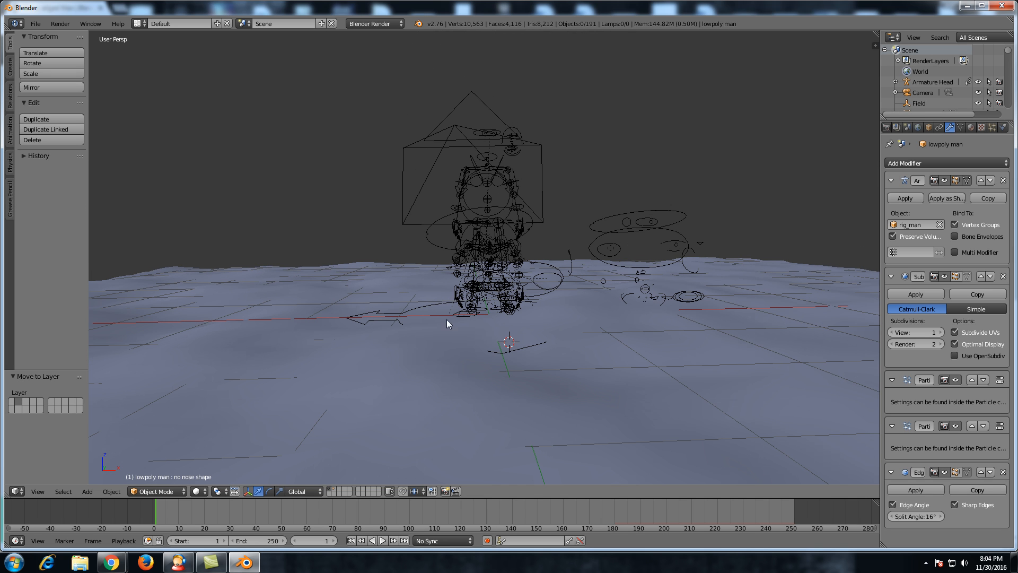
{"action": "middle_click_drag", "start_coordinate": [492, 338], "coordinate": [474, 328]}
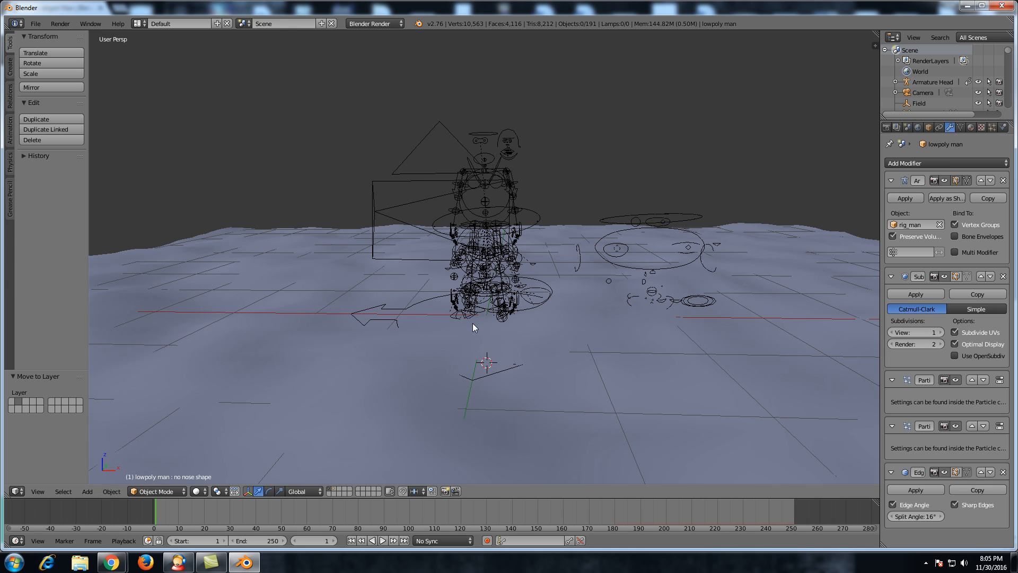
{"action": "scroll", "coordinate": [506, 246], "scroll_direction": "up", "scroll_amount": 3}
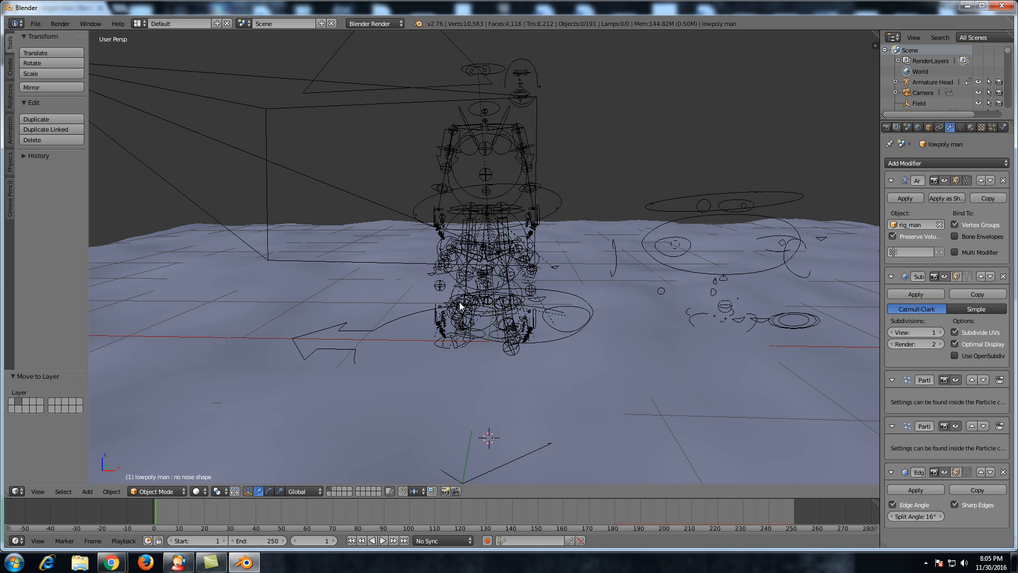
{"action": "key", "text": "alt+a"}
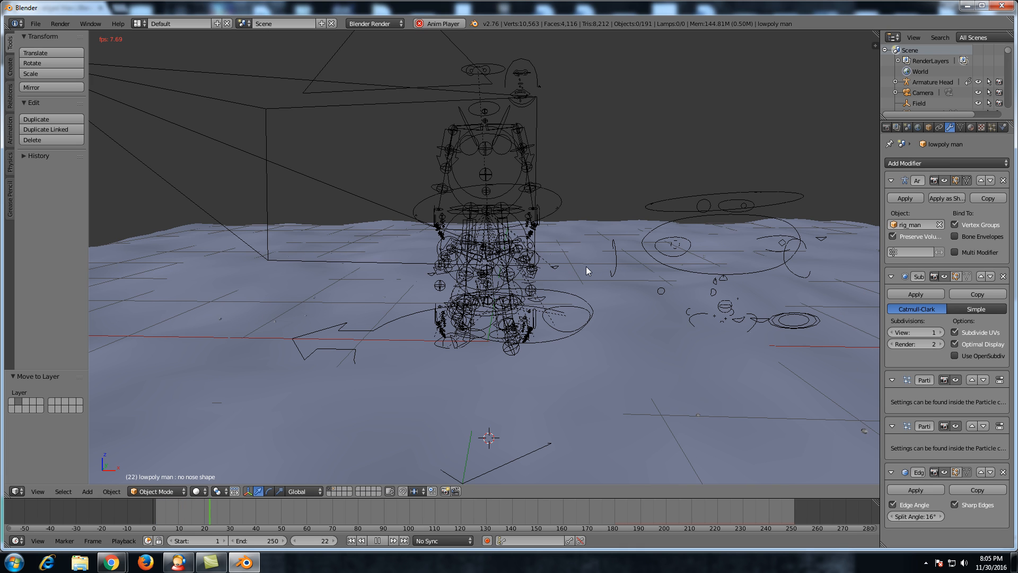
{"action": "scroll", "coordinate": [612, 279], "scroll_direction": "up", "scroll_amount": 2}
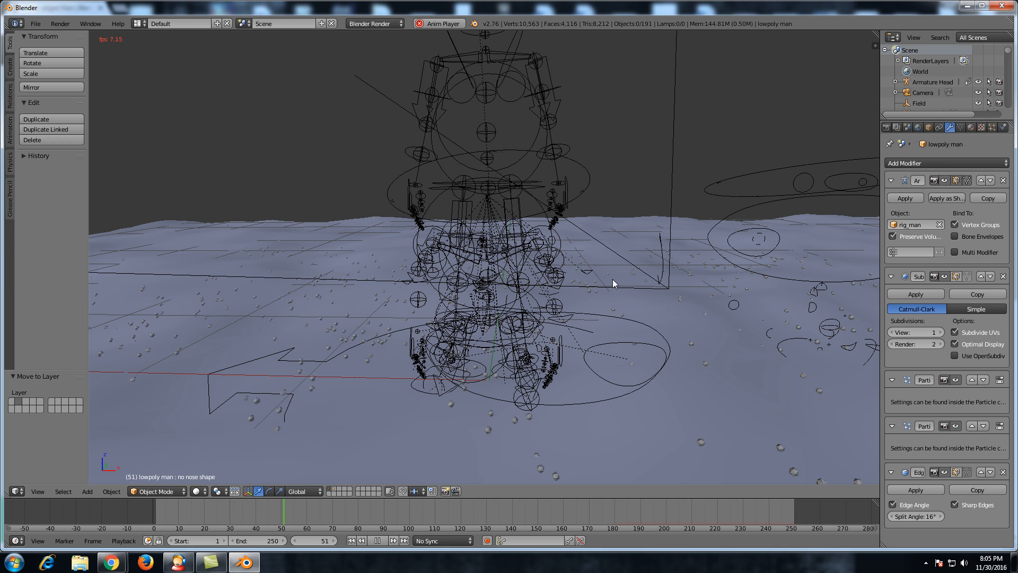
{"action": "scroll", "coordinate": [613, 279], "scroll_direction": "down", "scroll_amount": 2}
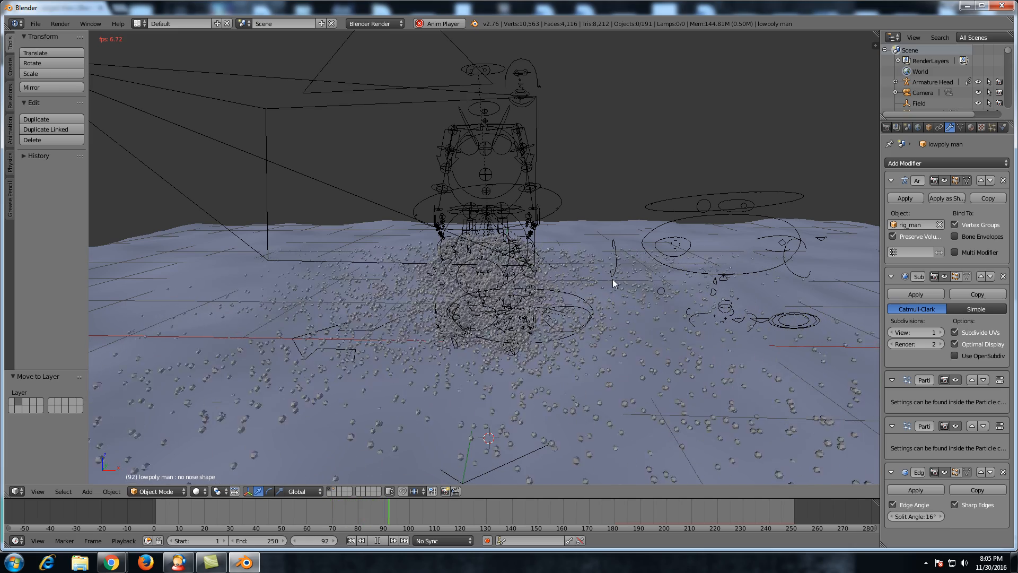
{"action": "scroll", "coordinate": [613, 279], "scroll_direction": "down", "scroll_amount": 3}
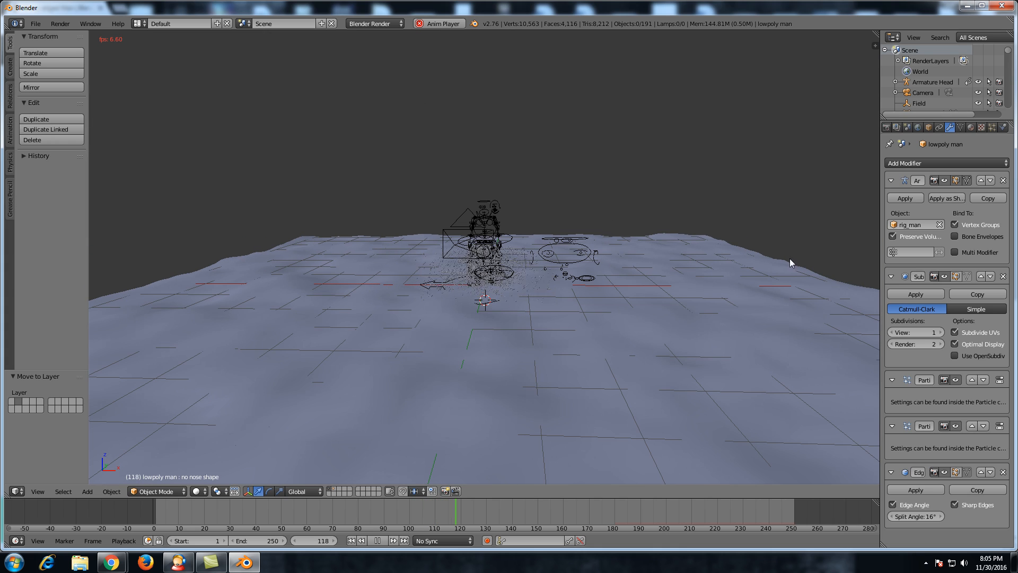
{"action": "scroll", "coordinate": [526, 345], "scroll_direction": "up", "scroll_amount": 5}
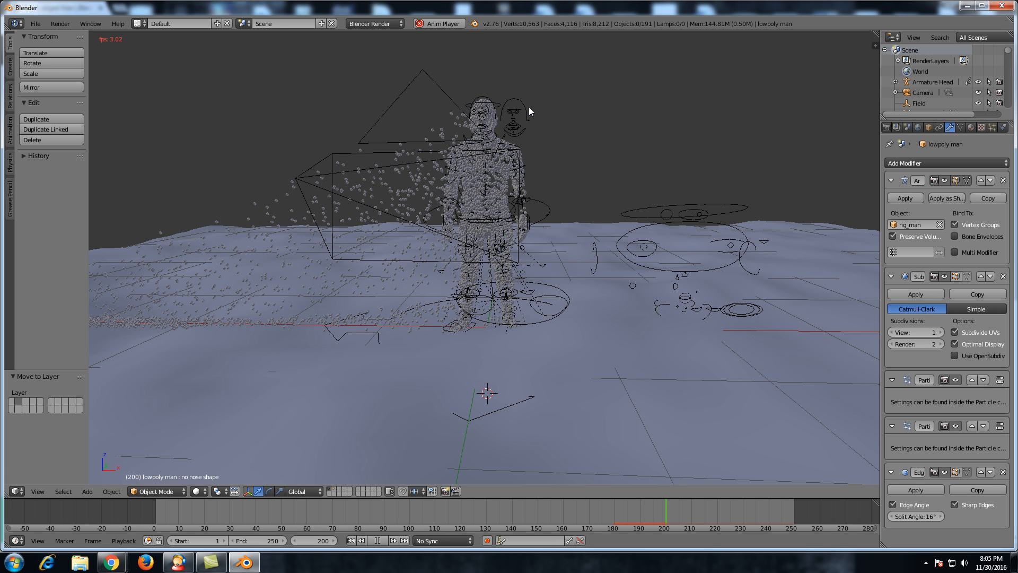
{"action": "scroll", "coordinate": [555, 171], "scroll_direction": "up", "scroll_amount": 5}
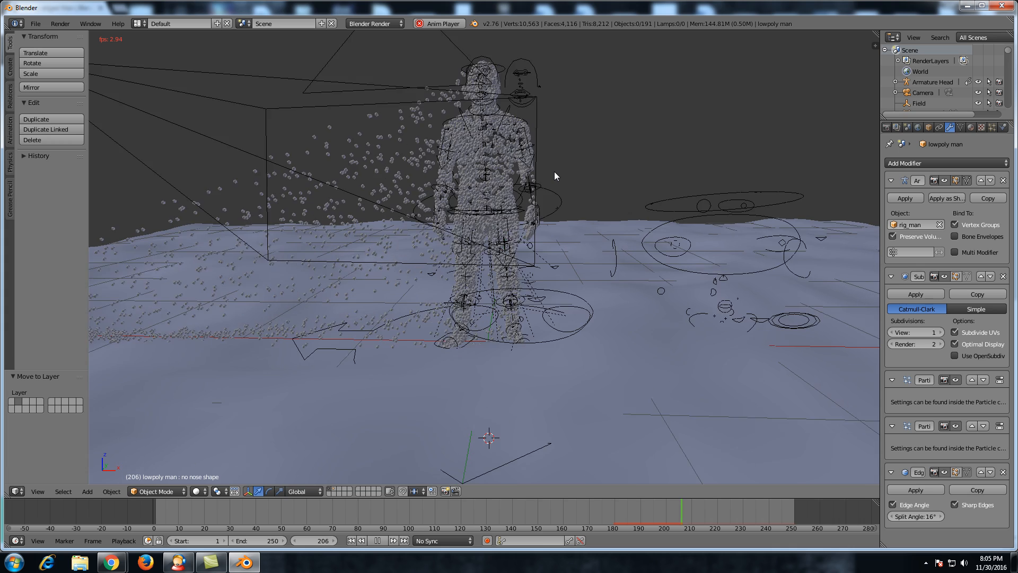
{"action": "scroll", "coordinate": [555, 171], "scroll_direction": "down", "scroll_amount": 5}
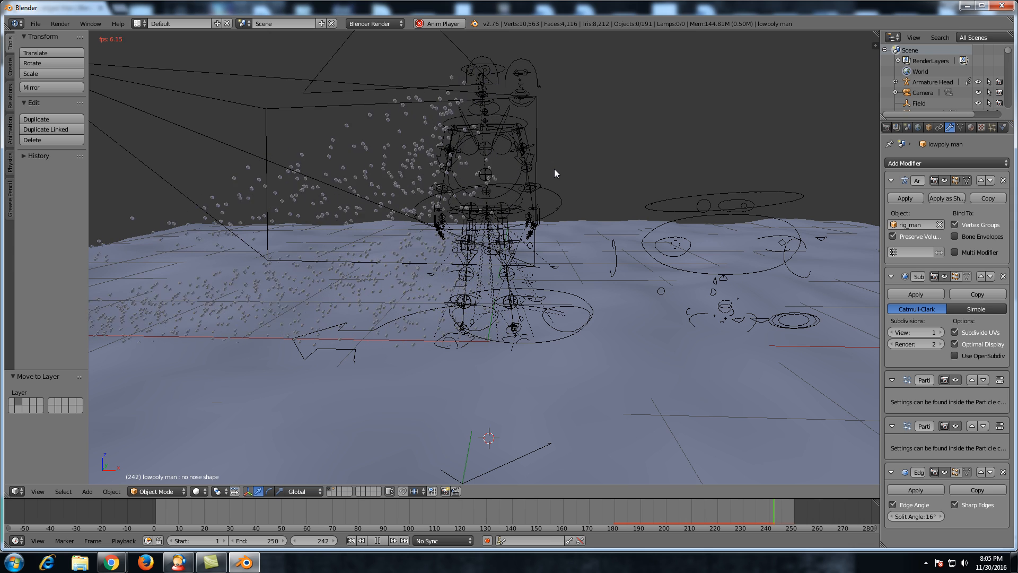
{"action": "key", "text": "alt+a"}
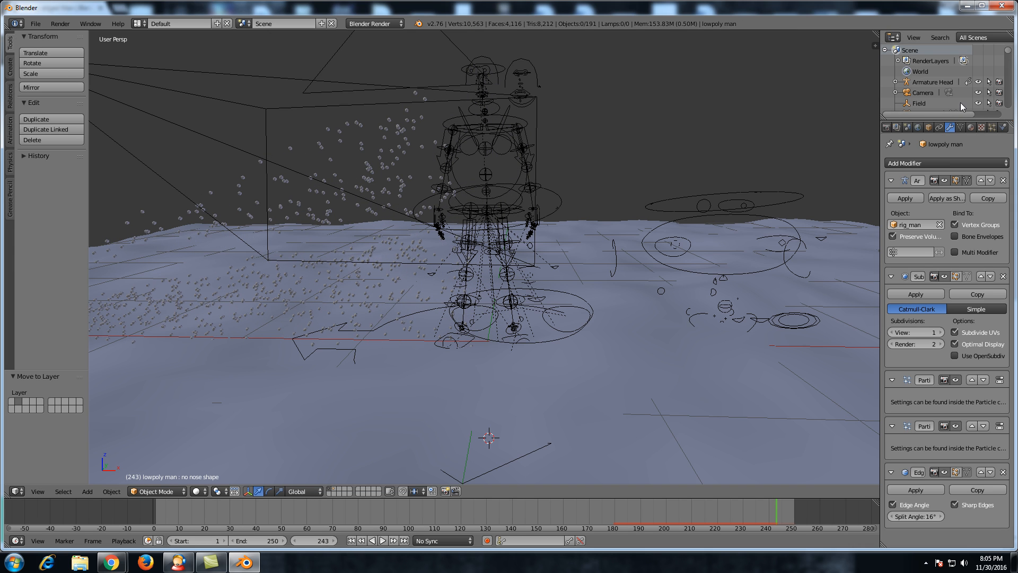
Open the lowpoly man's material settings and switch the render engine to Cycles Render.
{"action": "left_click", "coordinate": [971, 127]}
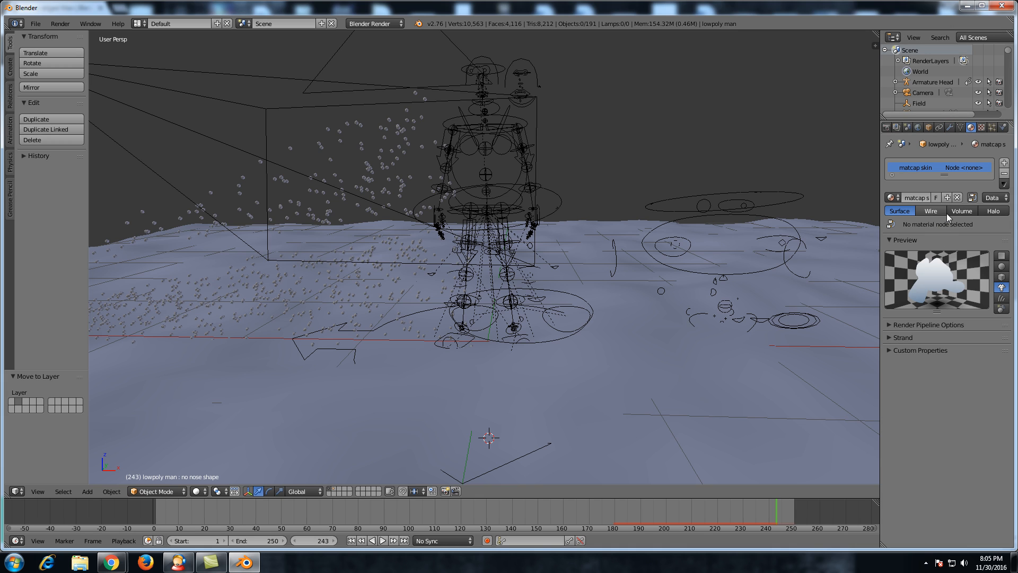
{"action": "left_click", "coordinate": [358, 24]}
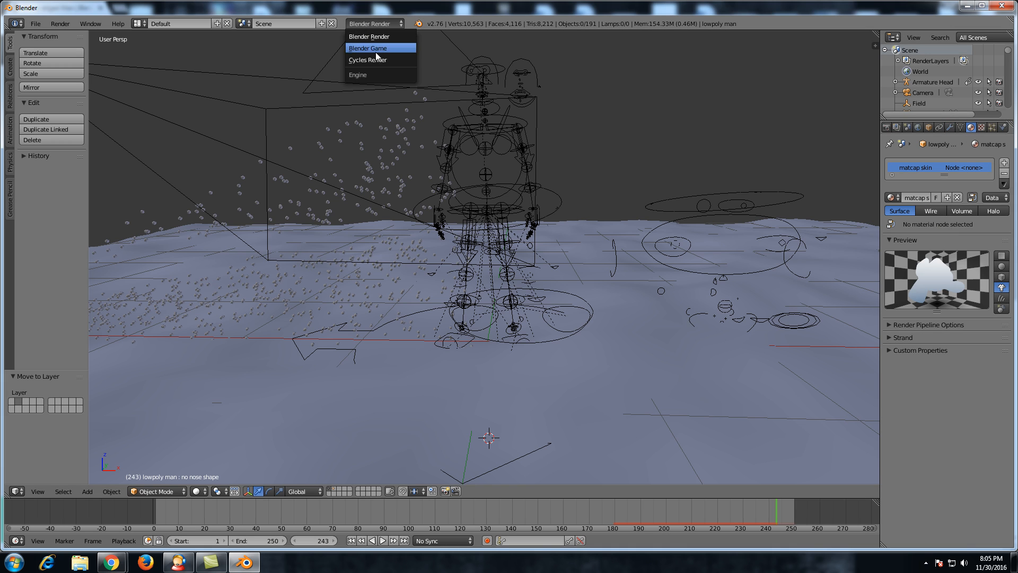
{"action": "left_click", "coordinate": [375, 60]}
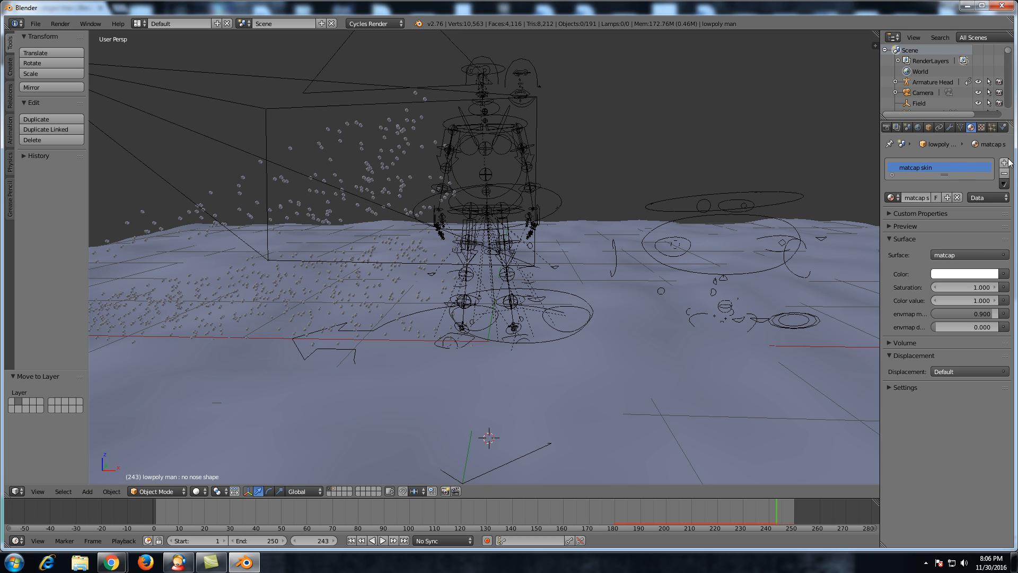
Select the sand floor plane and give it a new material with a Diffuse BSDF surface.
{"action": "right_click", "coordinate": [650, 451]}
{"action": "left_click", "coordinate": [922, 198]}
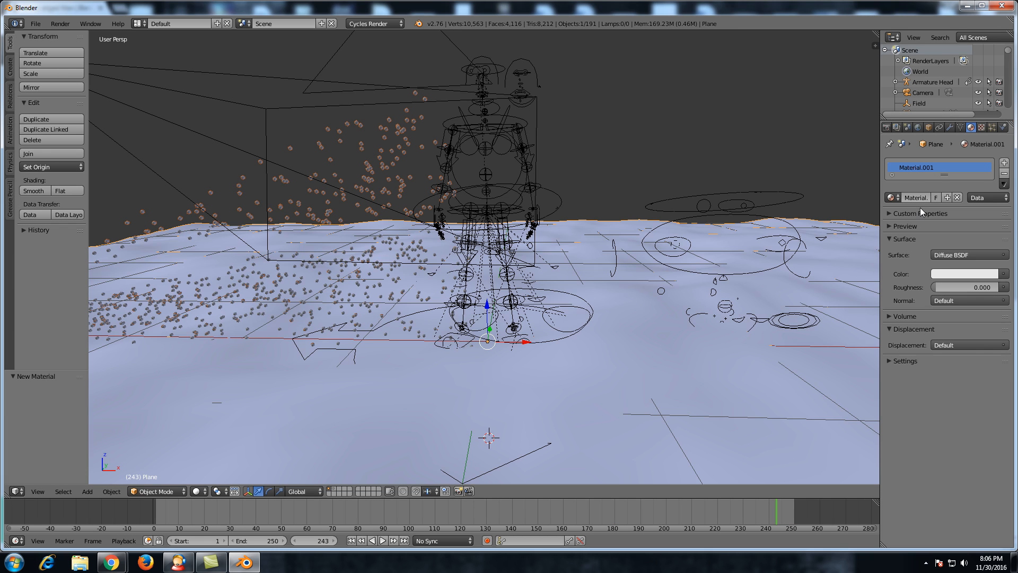
{"action": "left_click", "coordinate": [944, 257]}
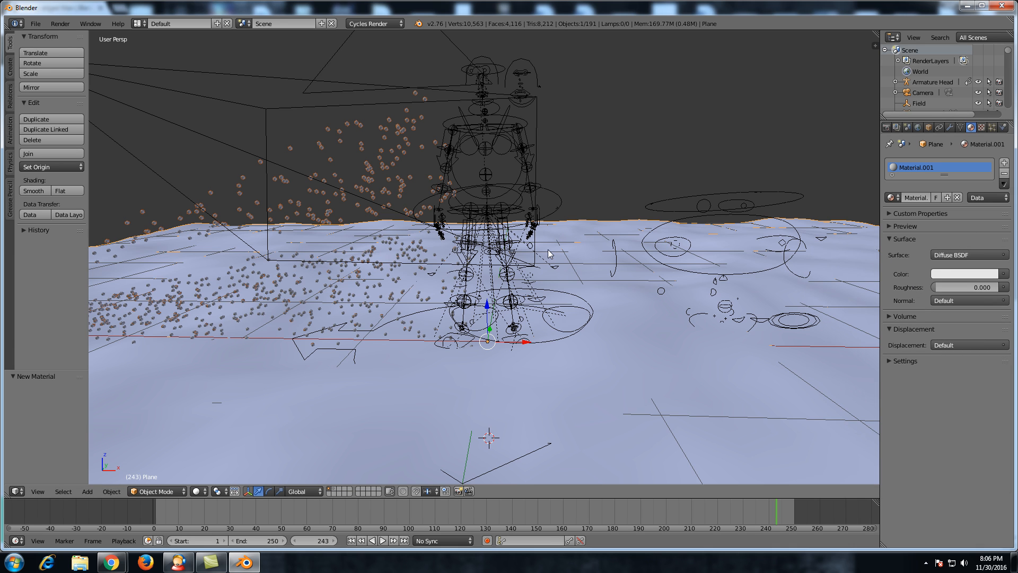
Set the emission number of the floor plane's particle system to 50000.
{"action": "scroll", "coordinate": [549, 254], "scroll_direction": "up", "scroll_amount": 1}
{"action": "middle_click_drag", "start_coordinate": [585, 162], "coordinate": [598, 207]}
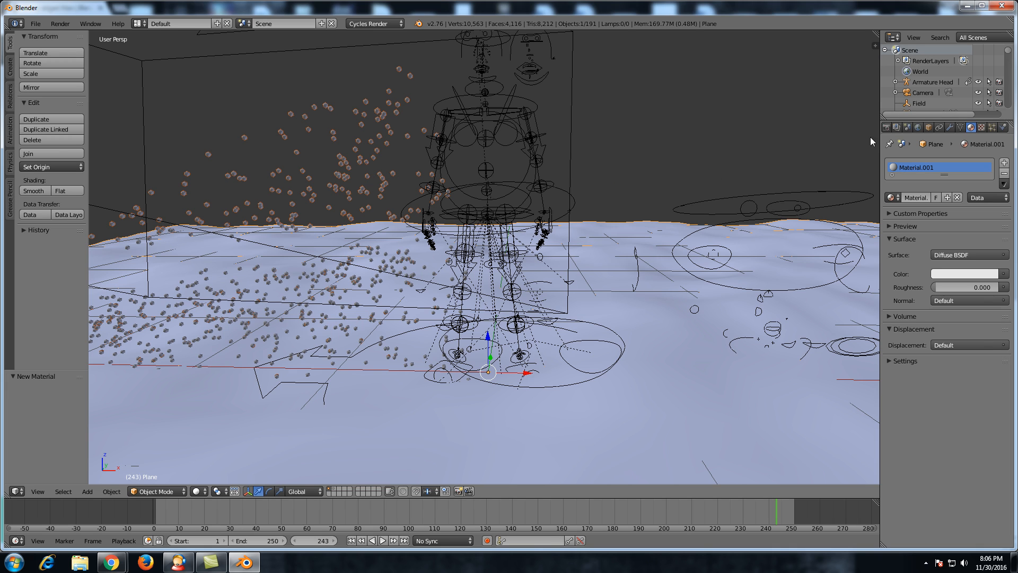
{"action": "left_click", "coordinate": [992, 127]}
{"action": "scroll", "coordinate": [943, 226], "scroll_direction": "down", "scroll_amount": 5}
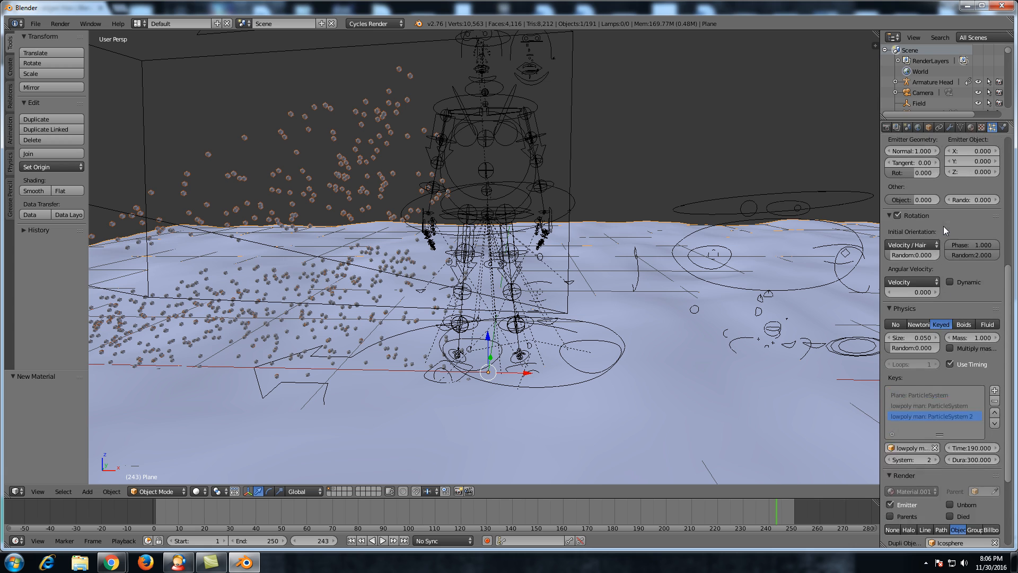
{"action": "scroll", "coordinate": [944, 226], "scroll_direction": "up", "scroll_amount": 10}
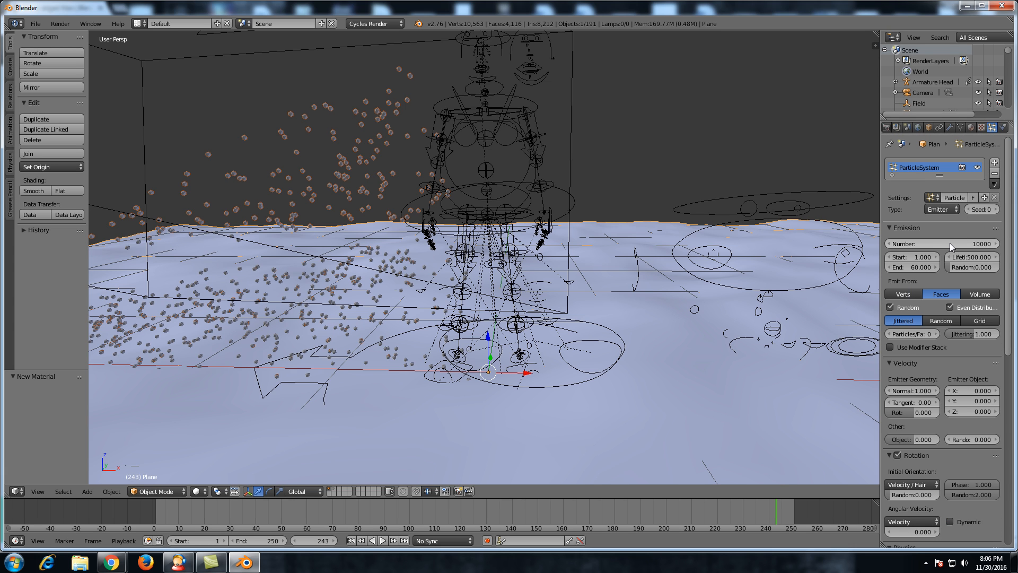
{"action": "left_click", "coordinate": [941, 243]}
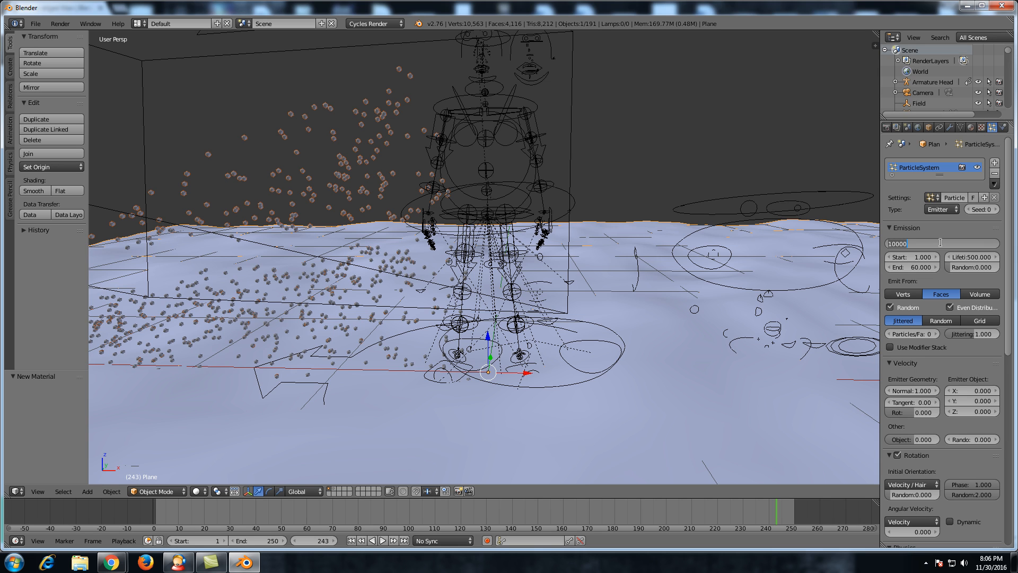
{"action": "type", "text": "50.000"}
{"action": "key", "text": "Return"}
Show layer 2, select the lowpoly man and set the emission number of both its particle systems to 50000.
{"action": "key", "text": "2"}
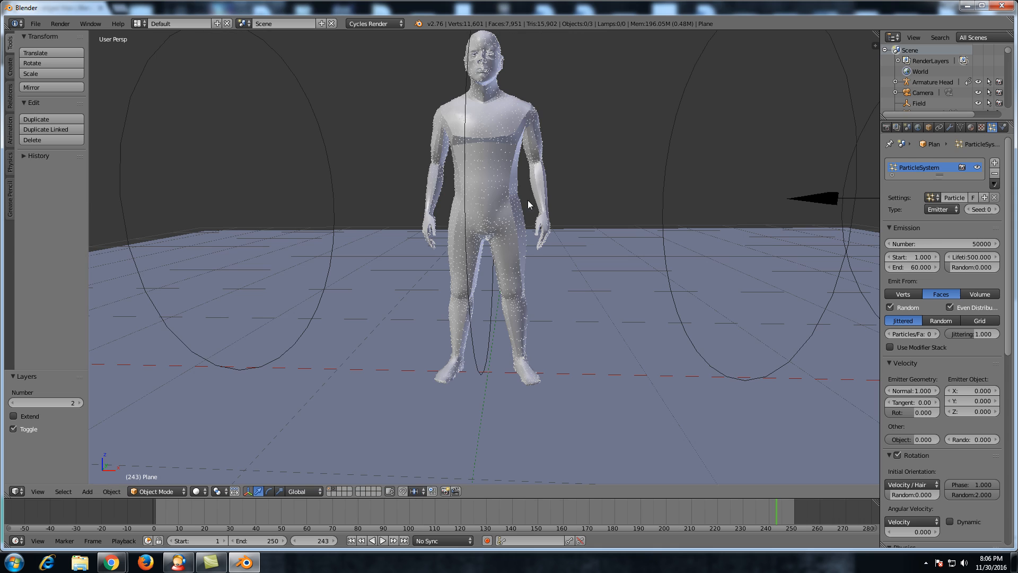
{"action": "right_click", "coordinate": [528, 199]}
{"action": "left_click", "coordinate": [939, 243]}
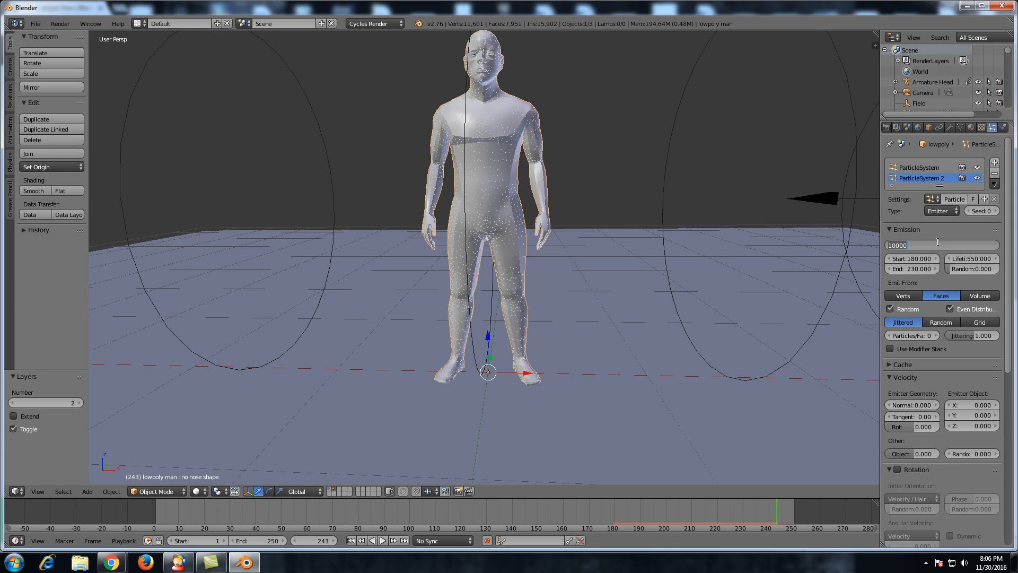
{"action": "type", "text": "500"}
{"action": "key", "text": "Return"}
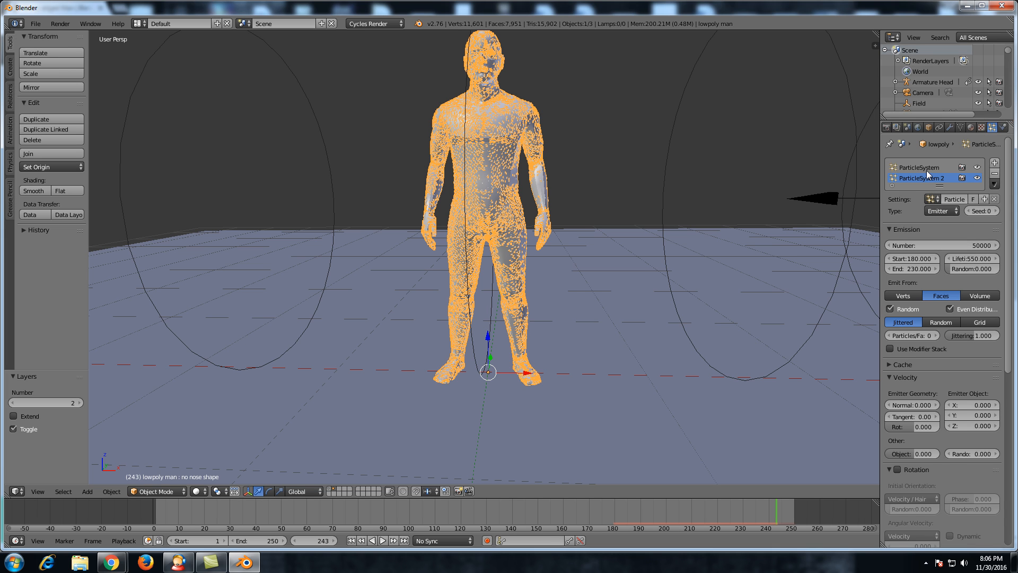
{"action": "left_click", "coordinate": [927, 171]}
{"action": "left_click", "coordinate": [927, 244]}
{"action": "type", "text": "5"}
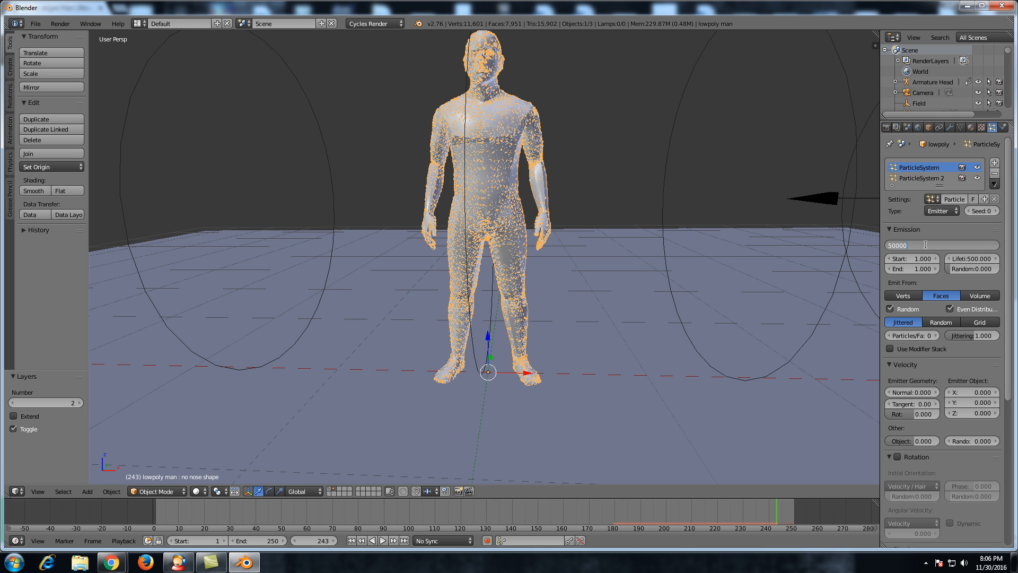
{"action": "type", "text": "0000"}
{"action": "key", "text": "Return"}
Show layer 1 again and play the animation from the start, examining the denser particle man up close.
{"action": "key", "text": "1"}
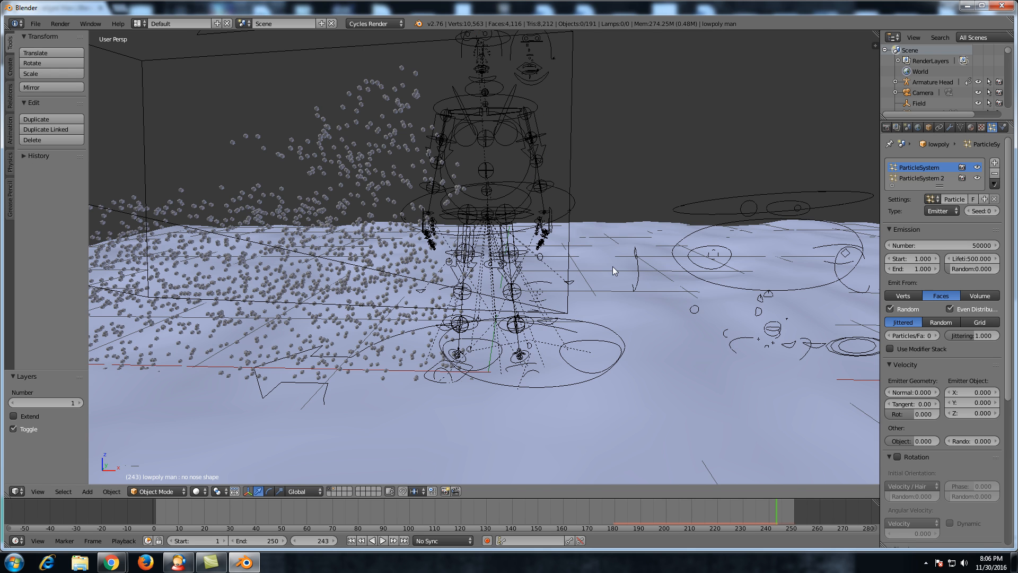
{"action": "key", "text": "shift+Left"}
{"action": "key", "text": "alt+a"}
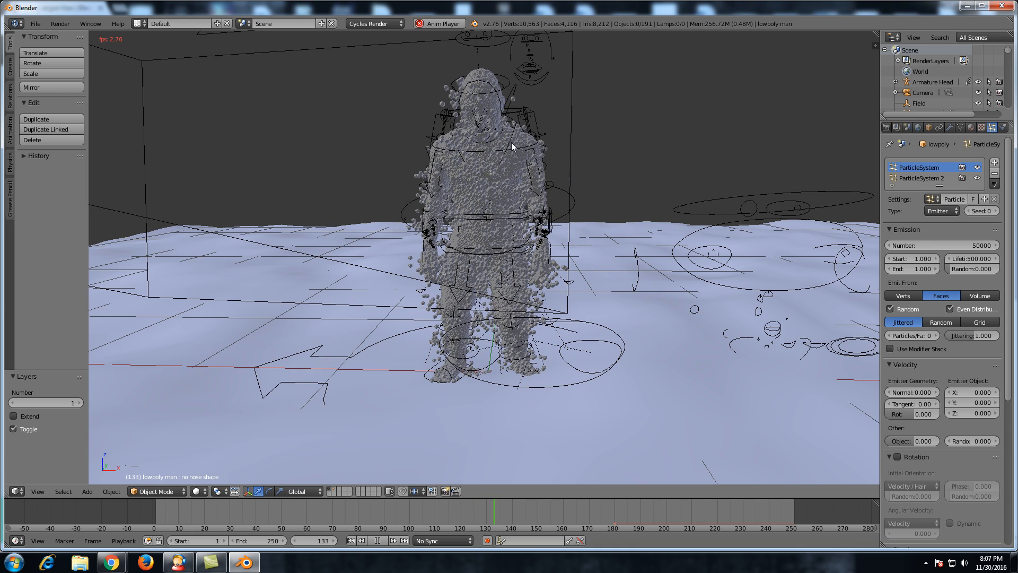
{"action": "scroll", "coordinate": [517, 158], "scroll_direction": "up", "scroll_amount": 4}
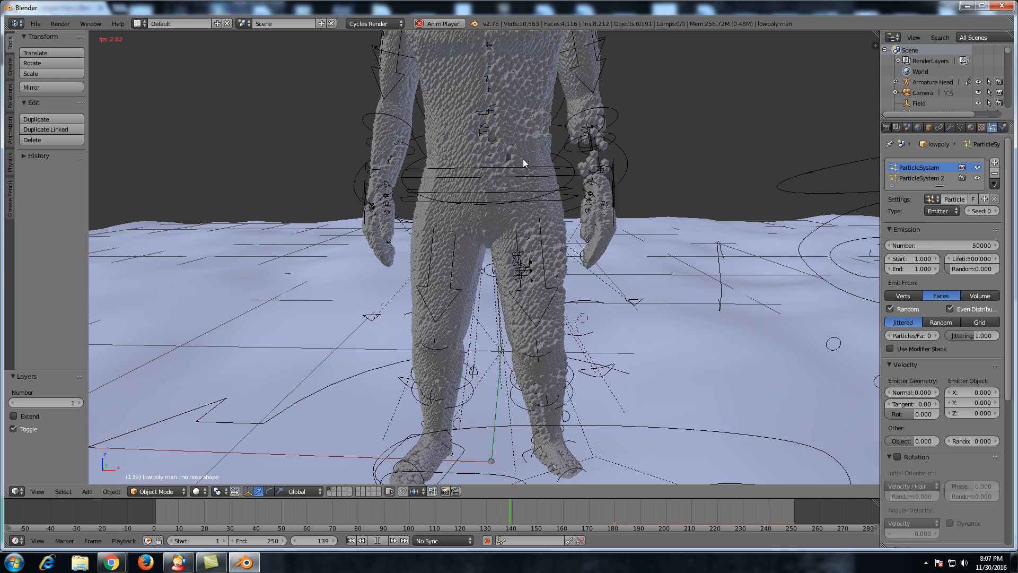
Select the particle icosphere beyond the sand floor, scale it down to about 0.397, and check the finer grains on the man.
{"action": "scroll", "coordinate": [609, 170], "scroll_direction": "down", "scroll_amount": 4}
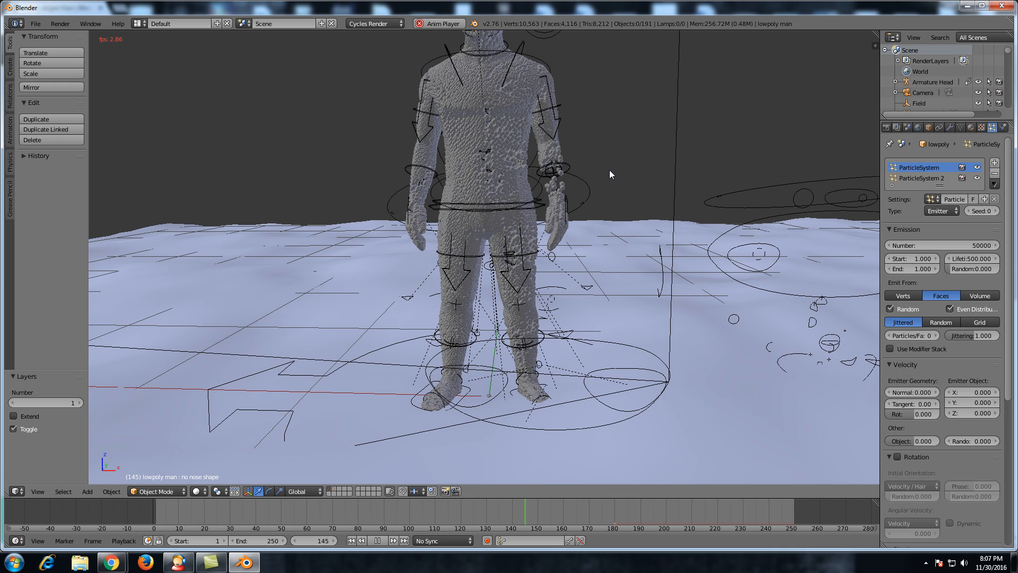
{"action": "scroll", "coordinate": [610, 169], "scroll_direction": "down", "scroll_amount": 2}
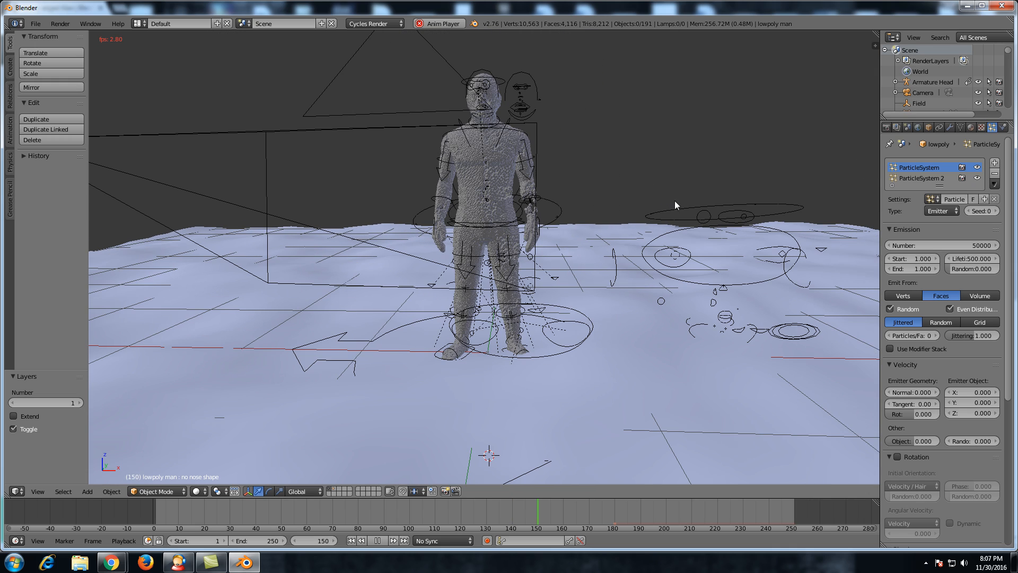
{"action": "scroll", "coordinate": [684, 202], "scroll_direction": "down", "scroll_amount": 2}
{"action": "middle_click_drag", "start_coordinate": [701, 206], "coordinate": [720, 208]}
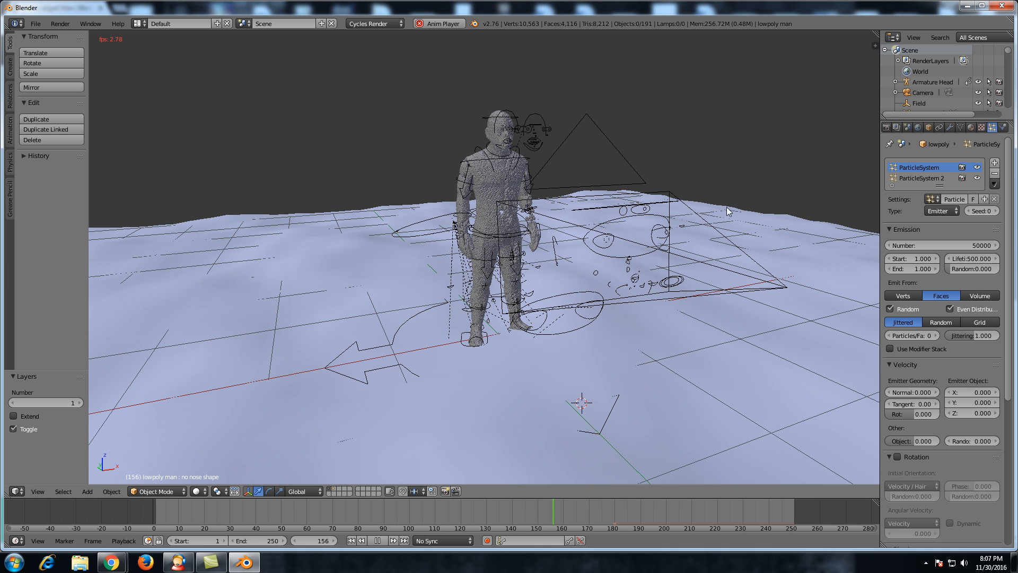
{"action": "scroll", "coordinate": [769, 207], "scroll_direction": "down", "scroll_amount": 2}
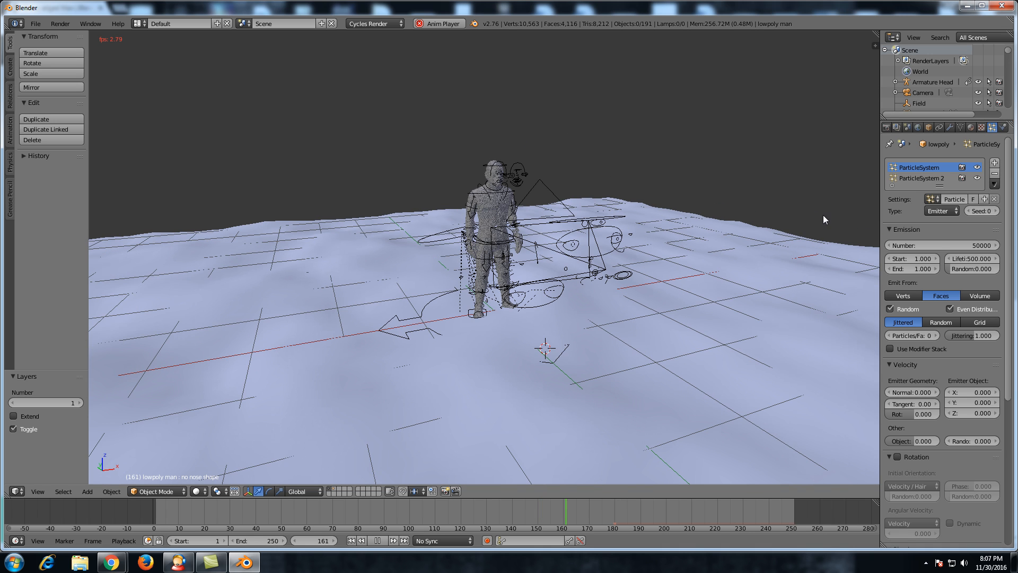
{"action": "scroll", "coordinate": [838, 223], "scroll_direction": "down", "scroll_amount": 2}
{"action": "right_click", "coordinate": [843, 233]}
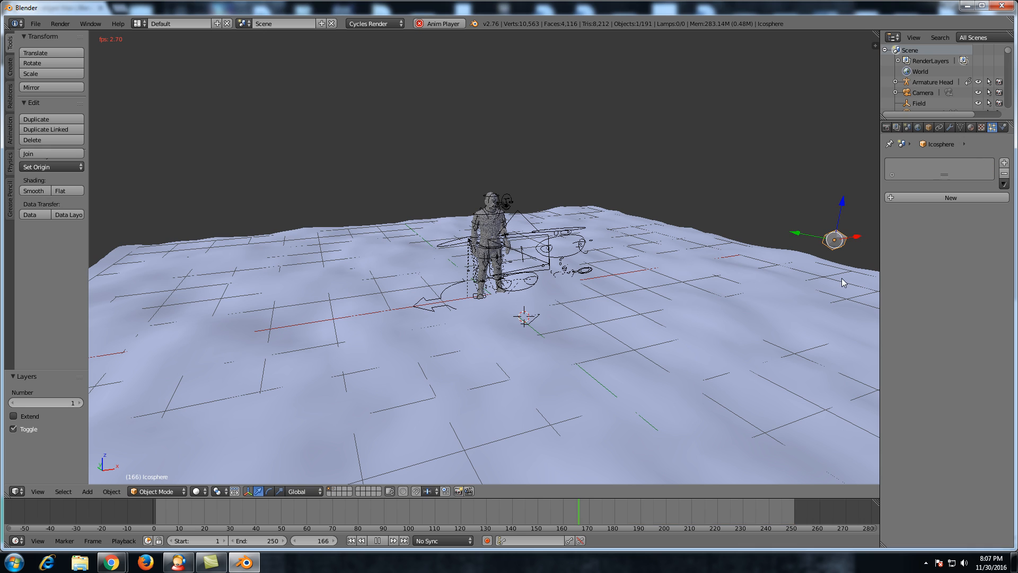
{"action": "key", "text": "s"}
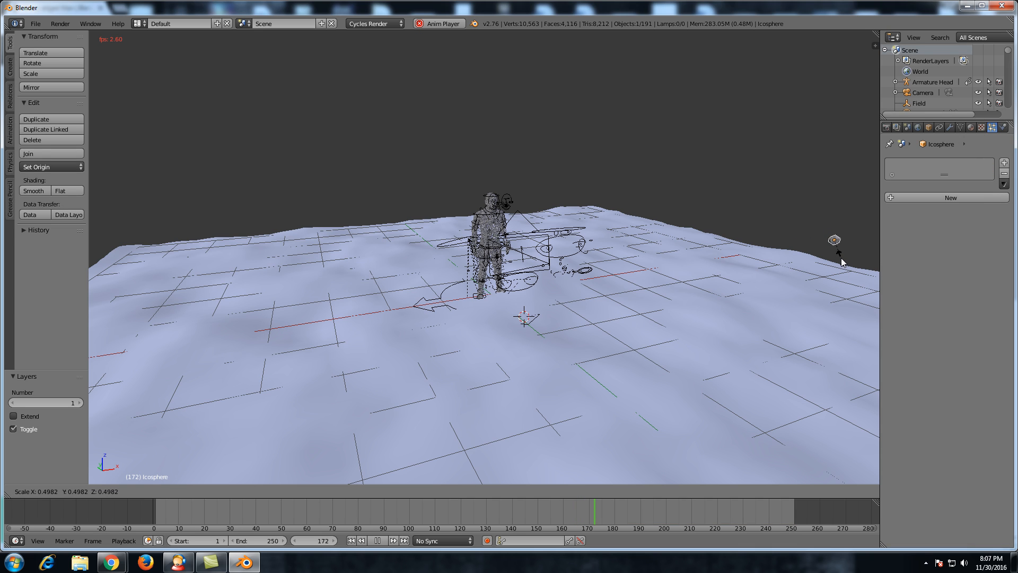
{"action": "left_click", "coordinate": [838, 251]}
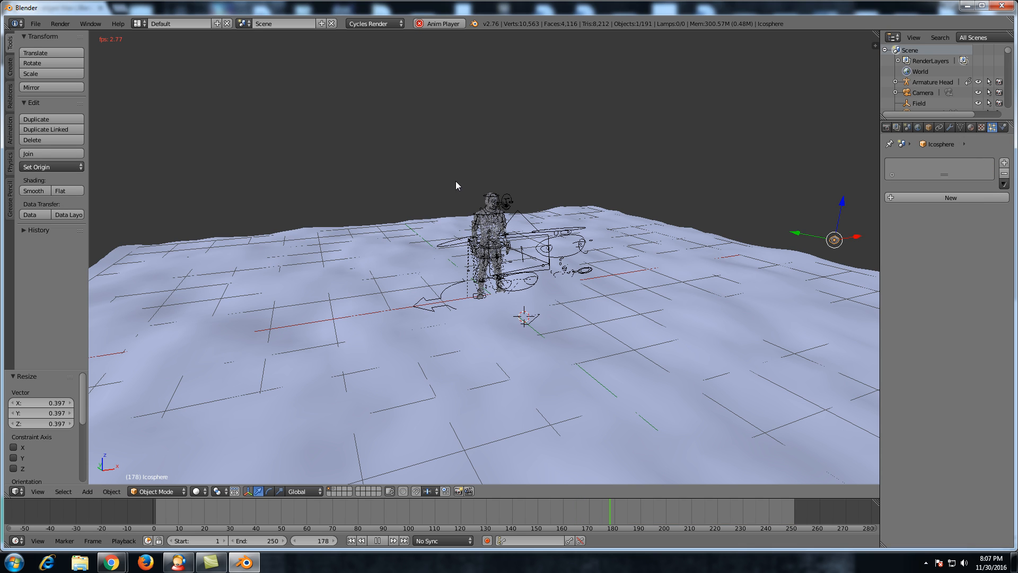
{"action": "scroll", "coordinate": [470, 189], "scroll_direction": "up", "scroll_amount": 1}
{"action": "scroll", "coordinate": [488, 190], "scroll_direction": "up", "scroll_amount": 1}
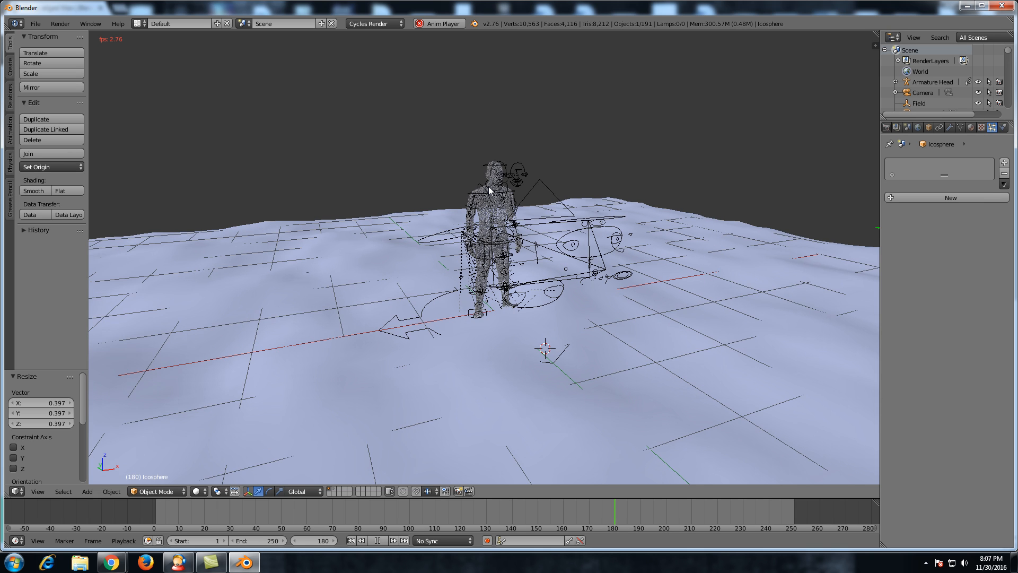
{"action": "scroll", "coordinate": [489, 190], "scroll_direction": "up", "scroll_amount": 1}
{"action": "scroll", "coordinate": [489, 189], "scroll_direction": "up", "scroll_amount": 1}
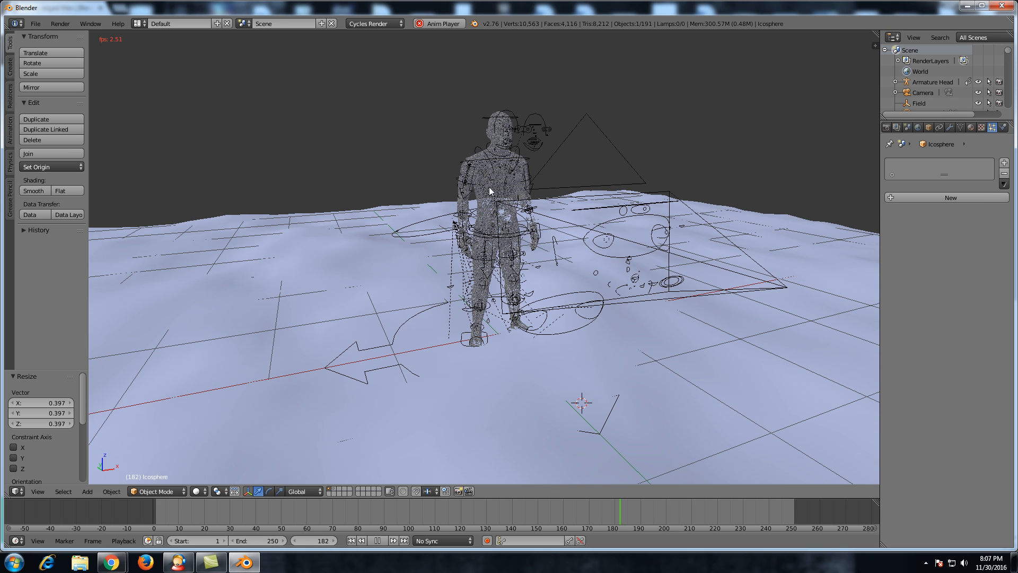
{"action": "scroll", "coordinate": [489, 190], "scroll_direction": "up", "scroll_amount": 1}
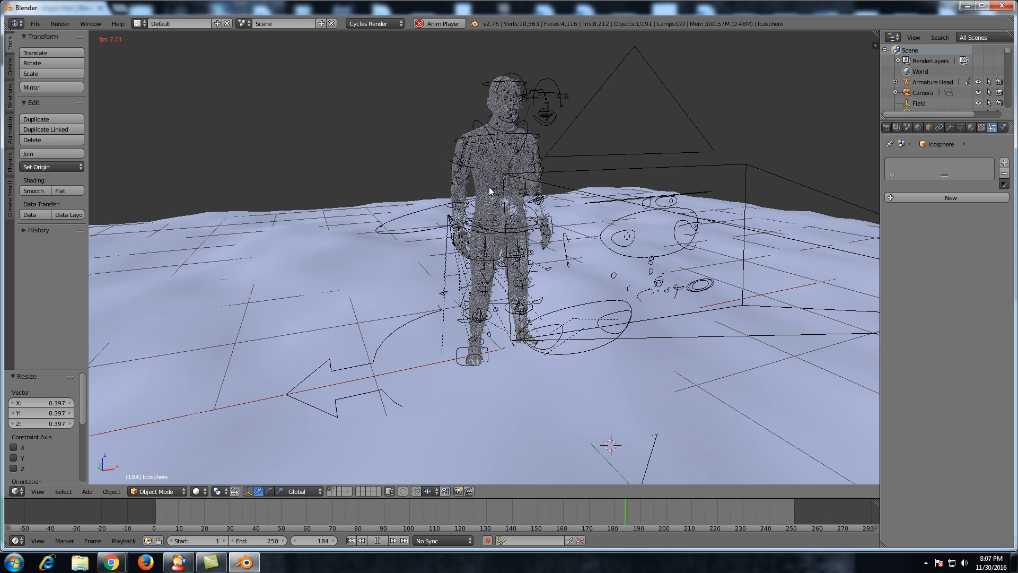